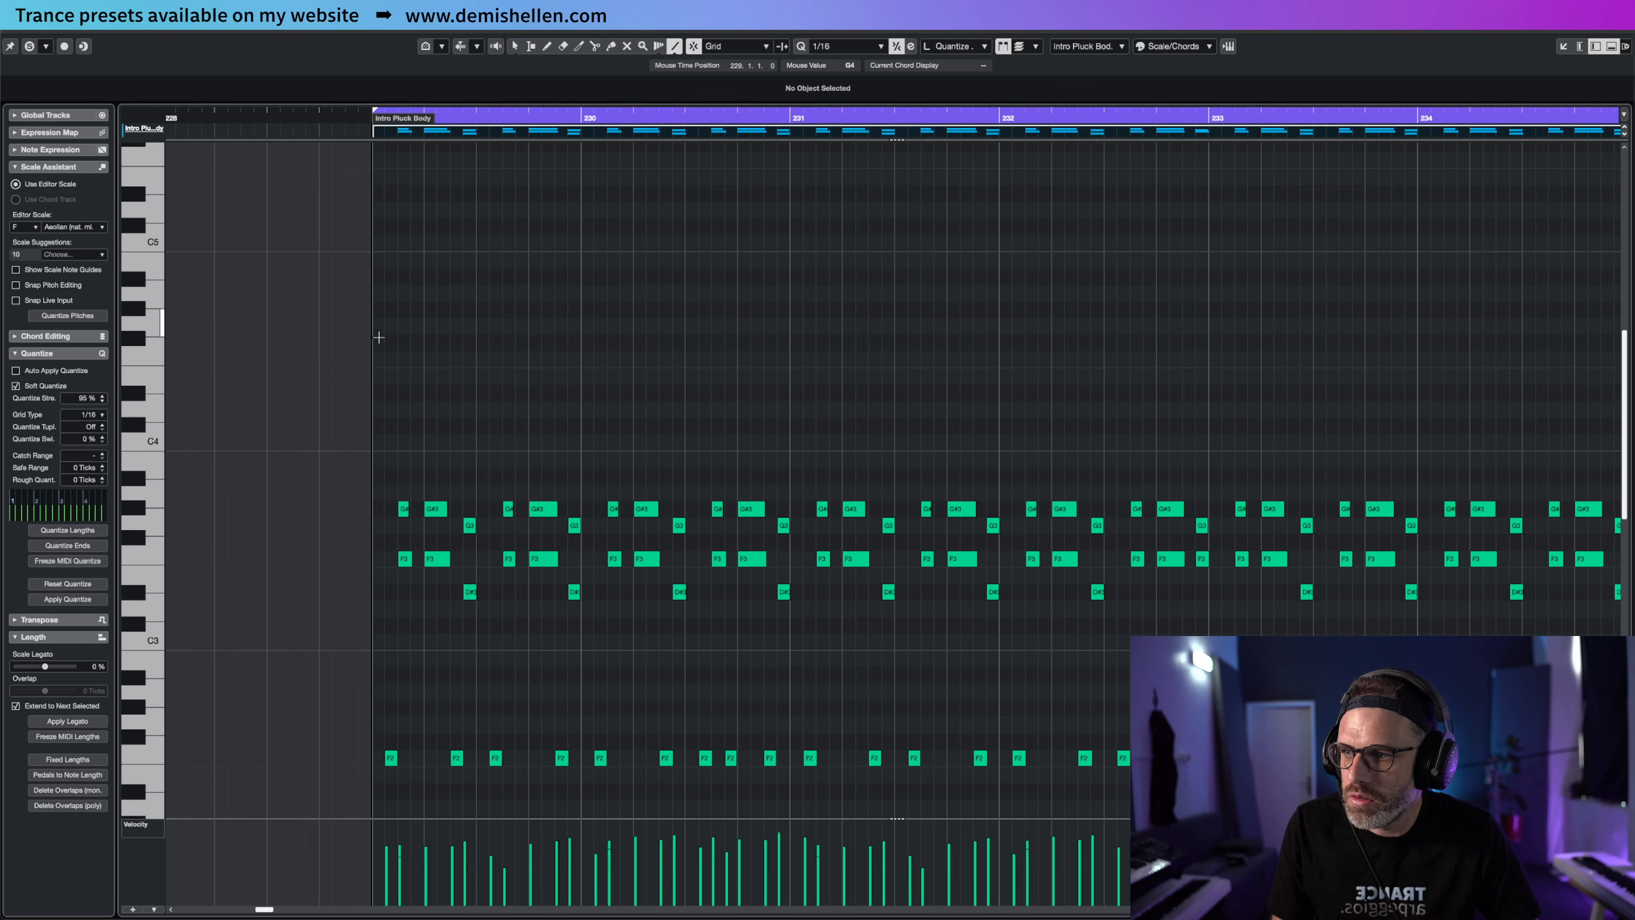
Draw six F4 sixteenth notes in bar 229, on sixteenths 1, 4, 7, 10, 13 and 15
click(379, 359)
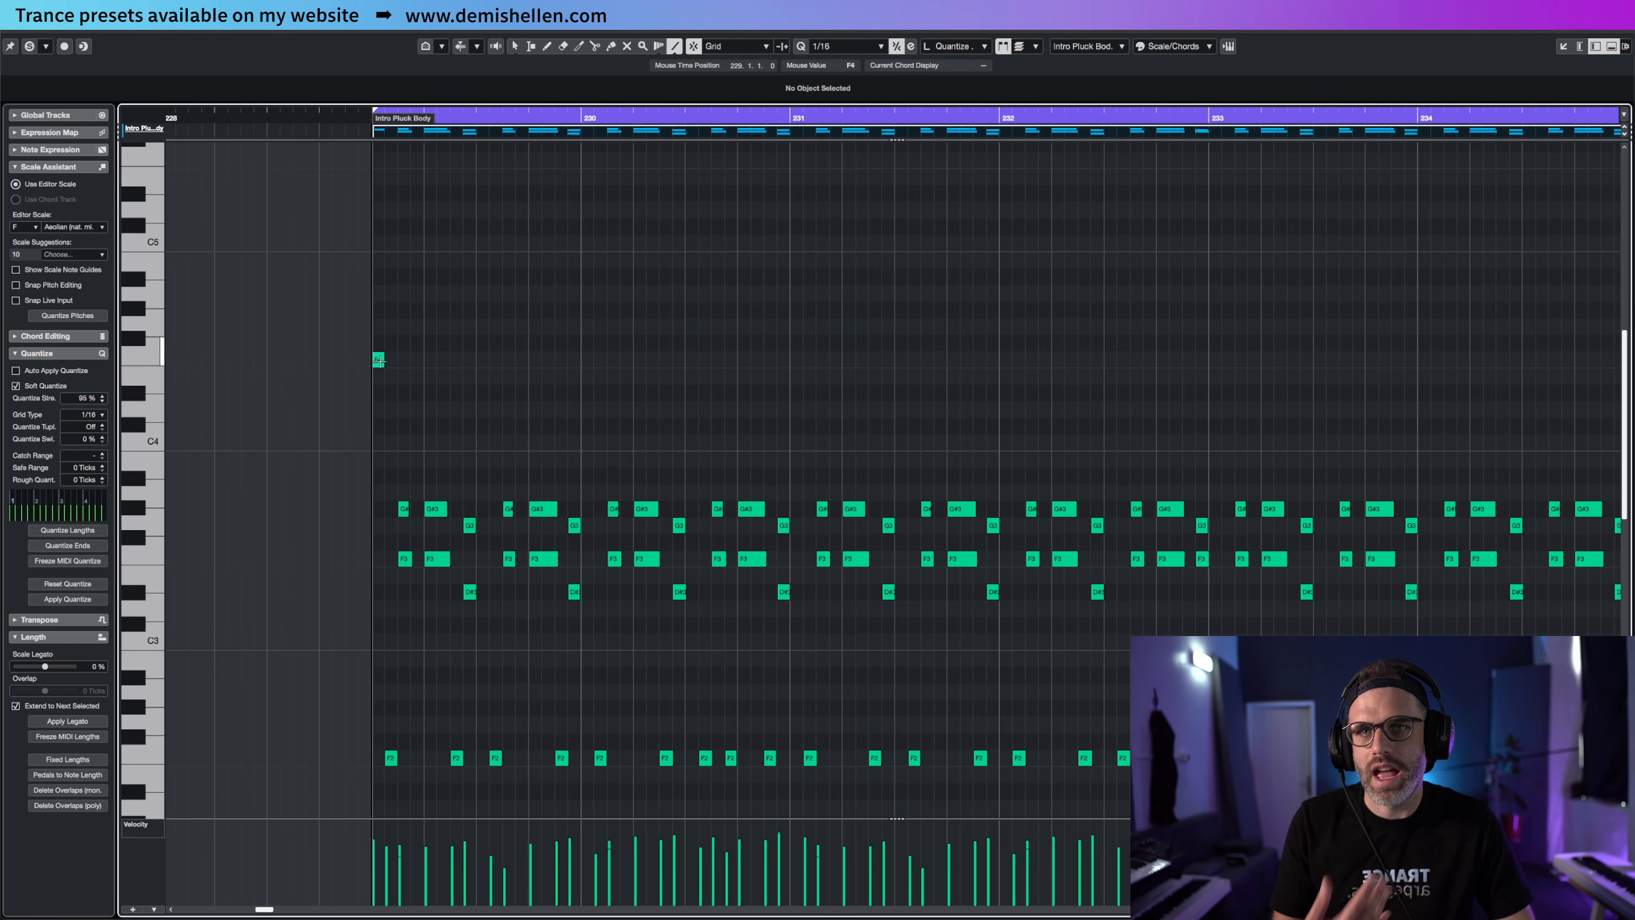
key(space)
click(418, 359)
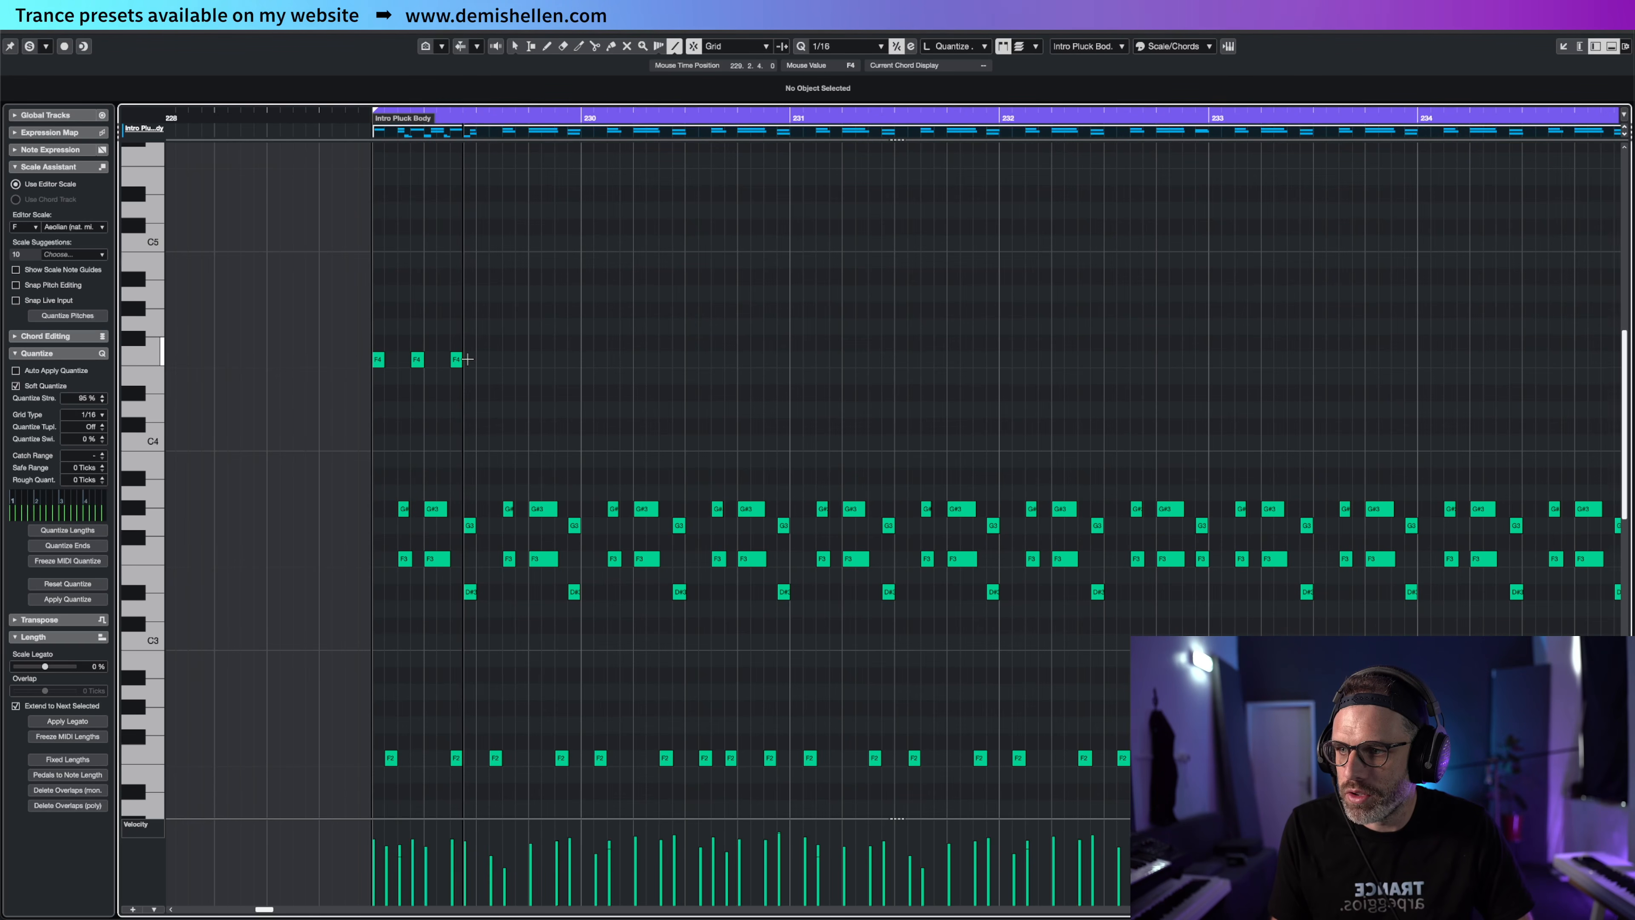
click(496, 359)
click(535, 359)
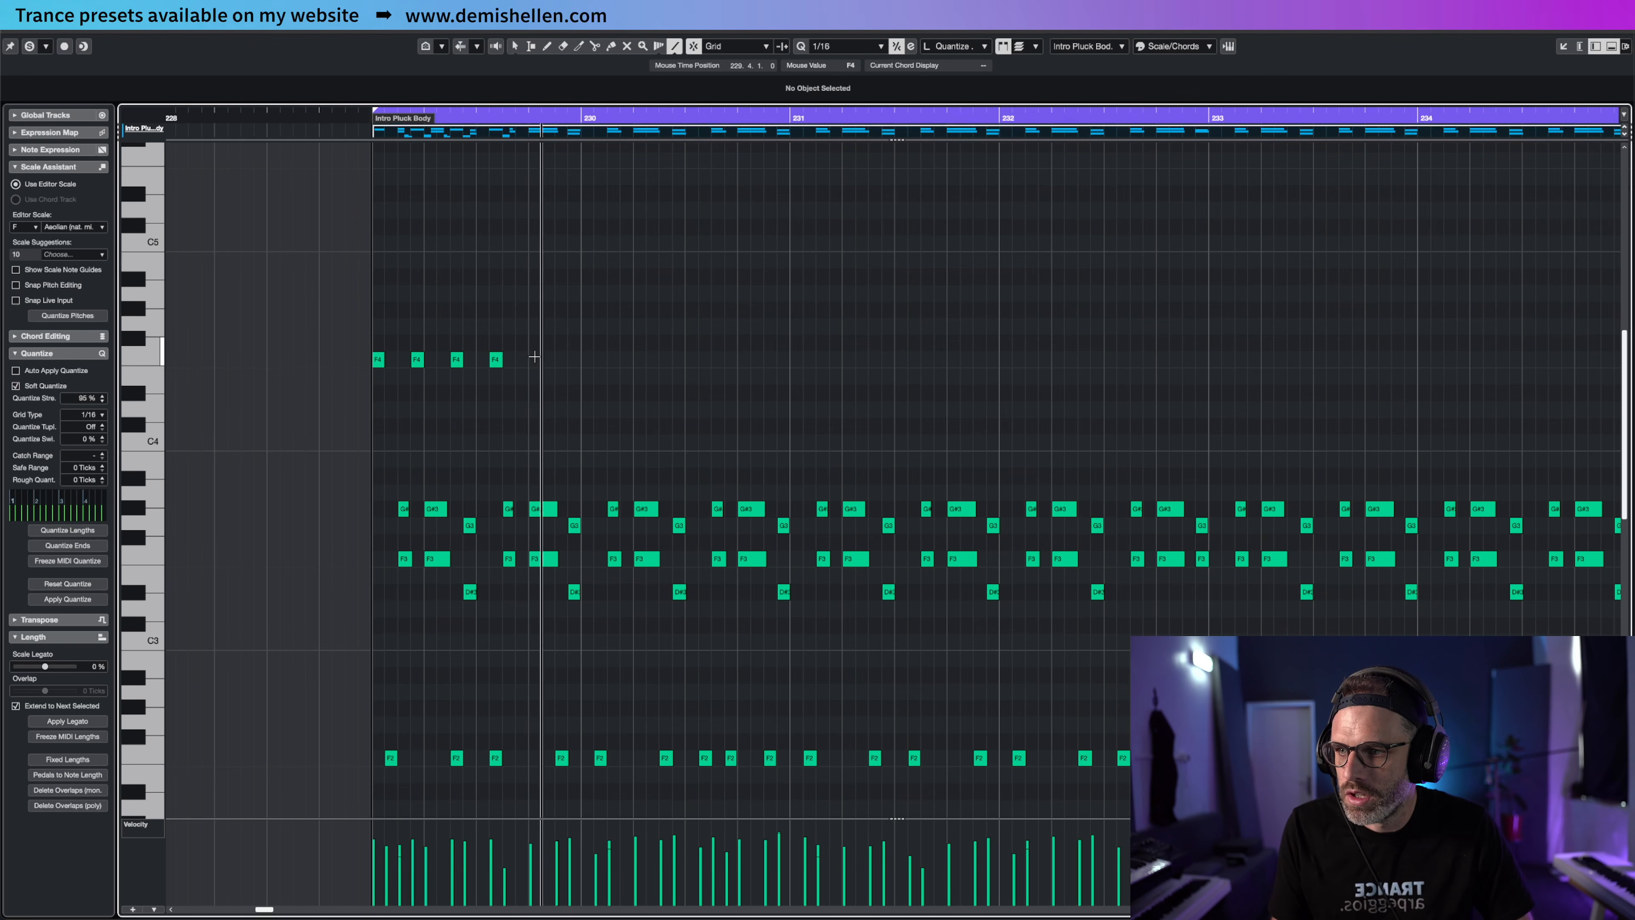
click(563, 355)
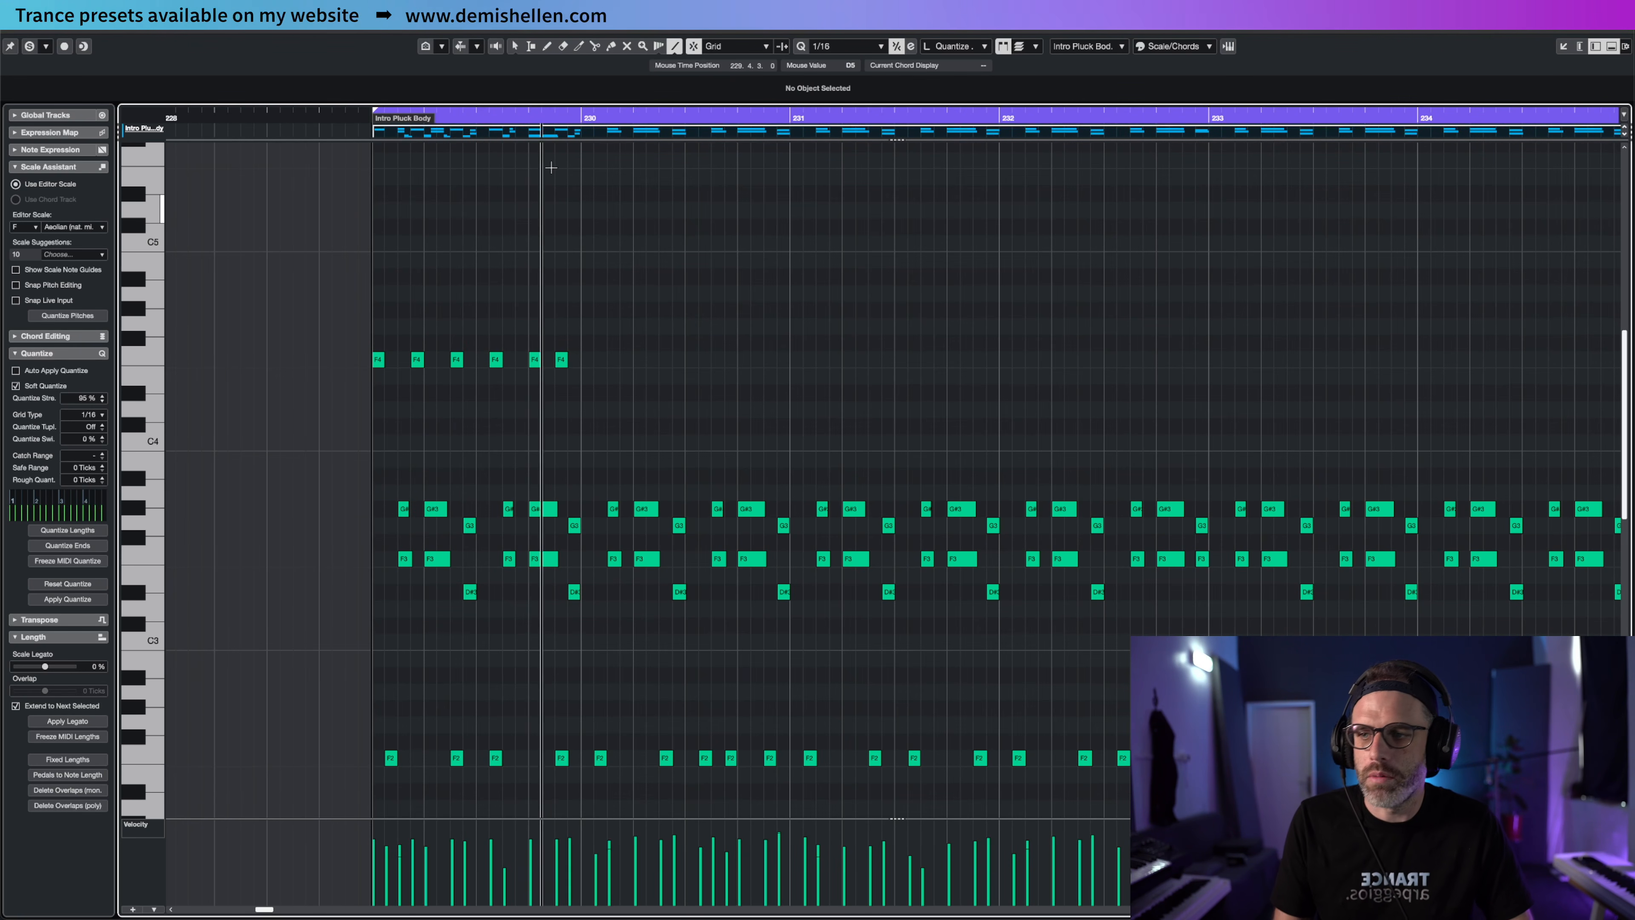
Duplicate the six F4 notes into bar 230 and lengthen all the F4 notes to 0.0.2.0
key(1)
drag(621, 328, 380, 384)
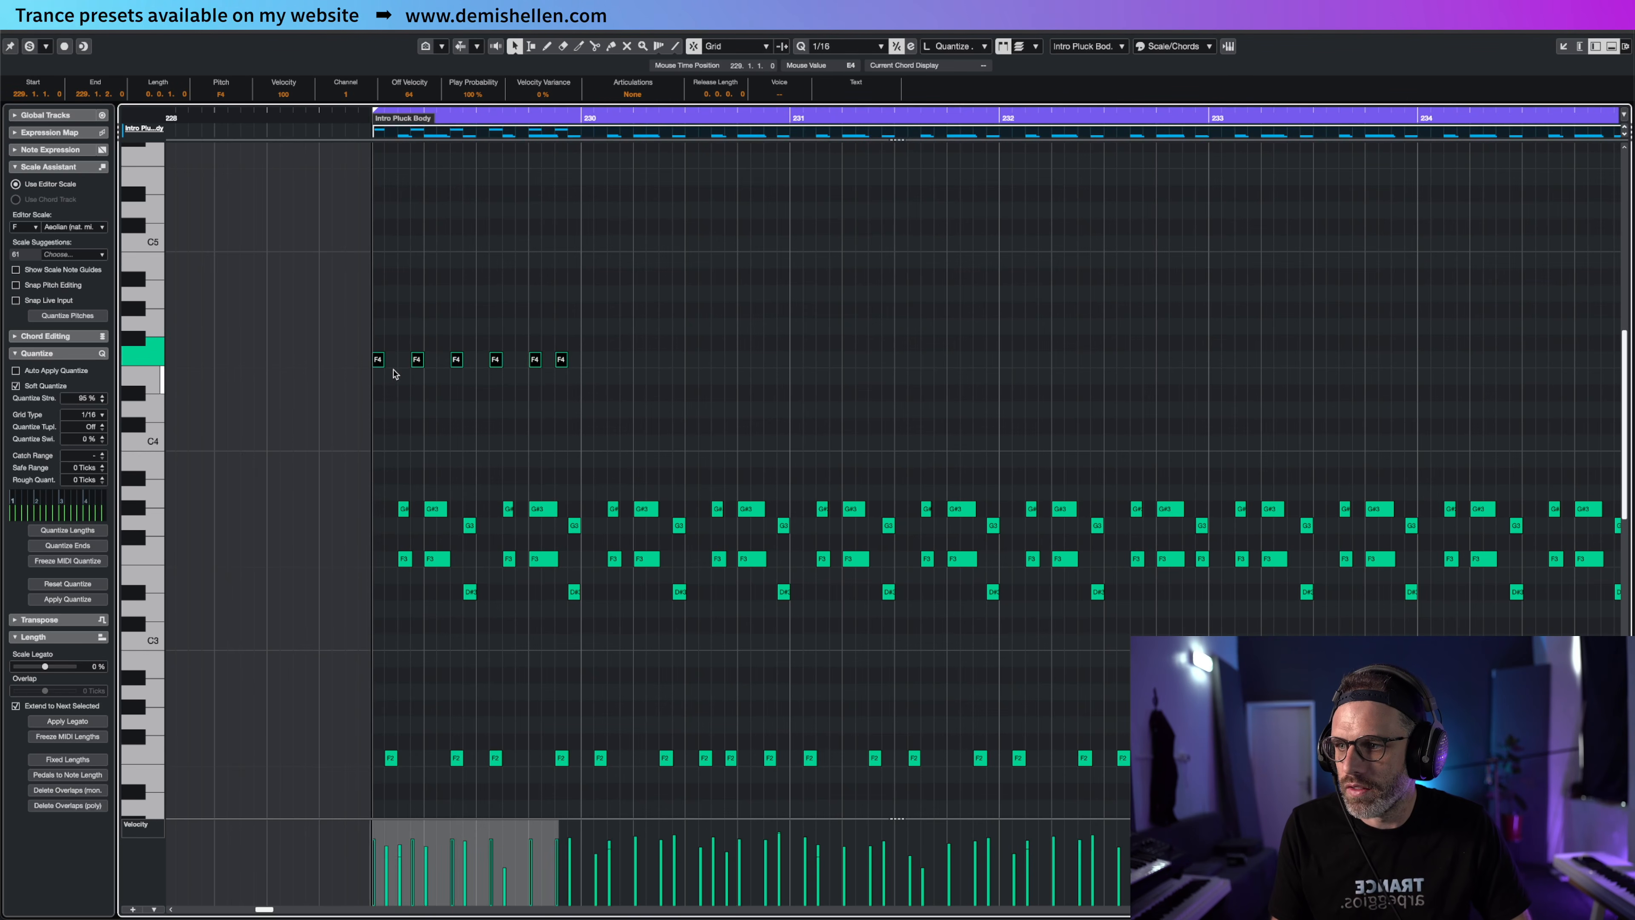
key(alt+d)
drag(582, 365, 593, 364)
drag(778, 326, 391, 366)
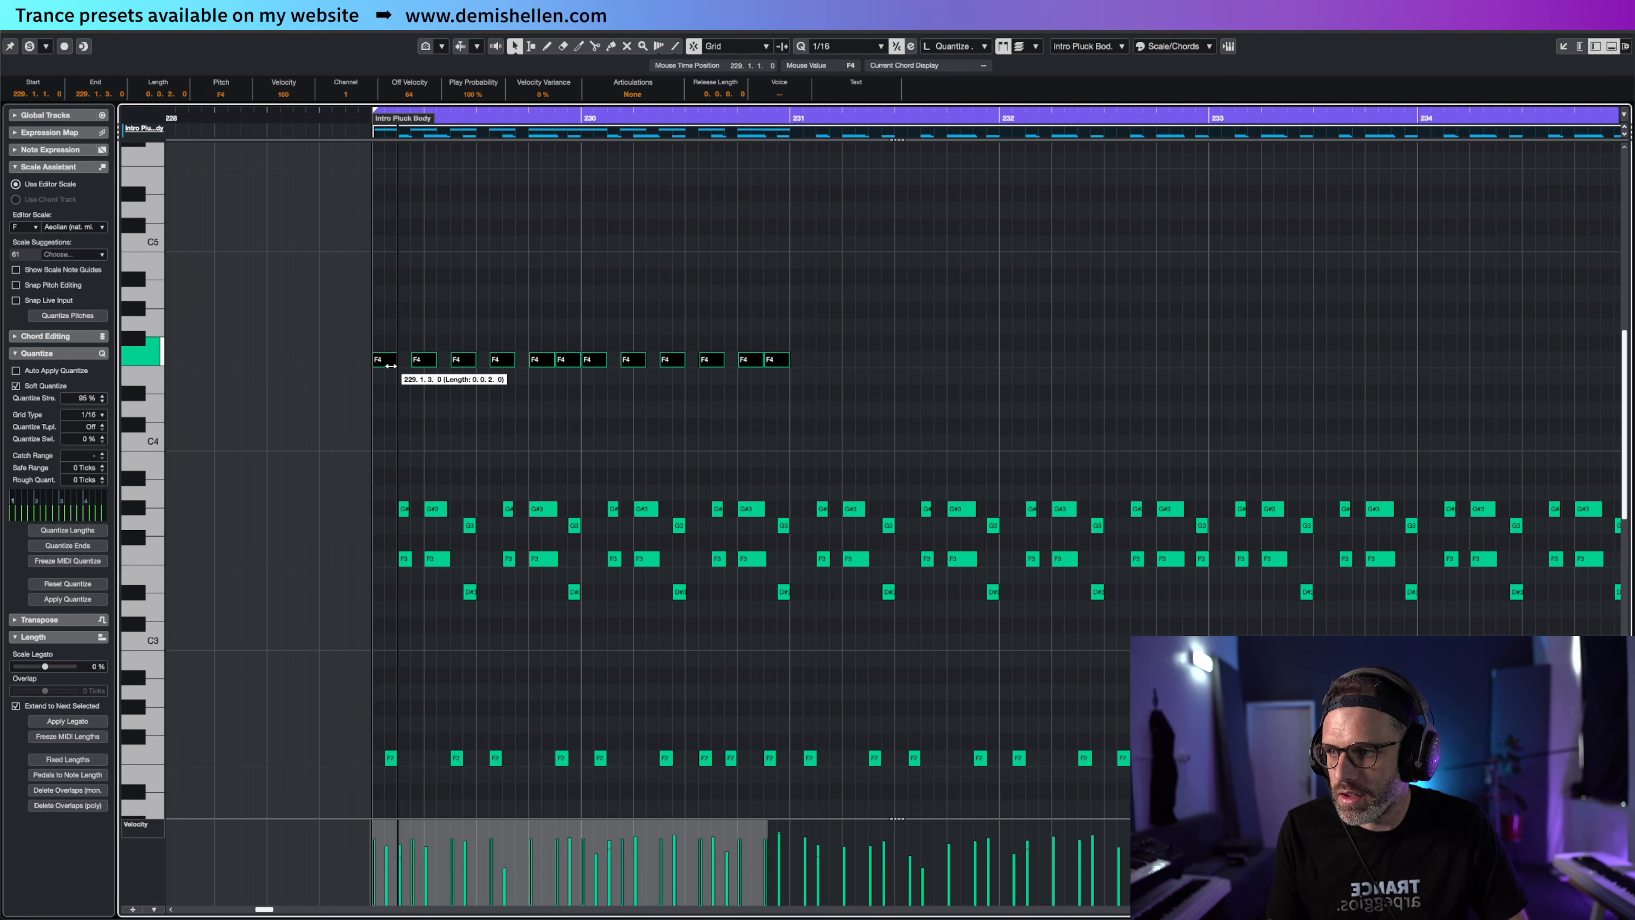
Duplicate the two-bar F4 pattern repeatedly until it fills bars 229 to 236
key(space)
drag(981, 333, 338, 400)
key(ctrl+d)
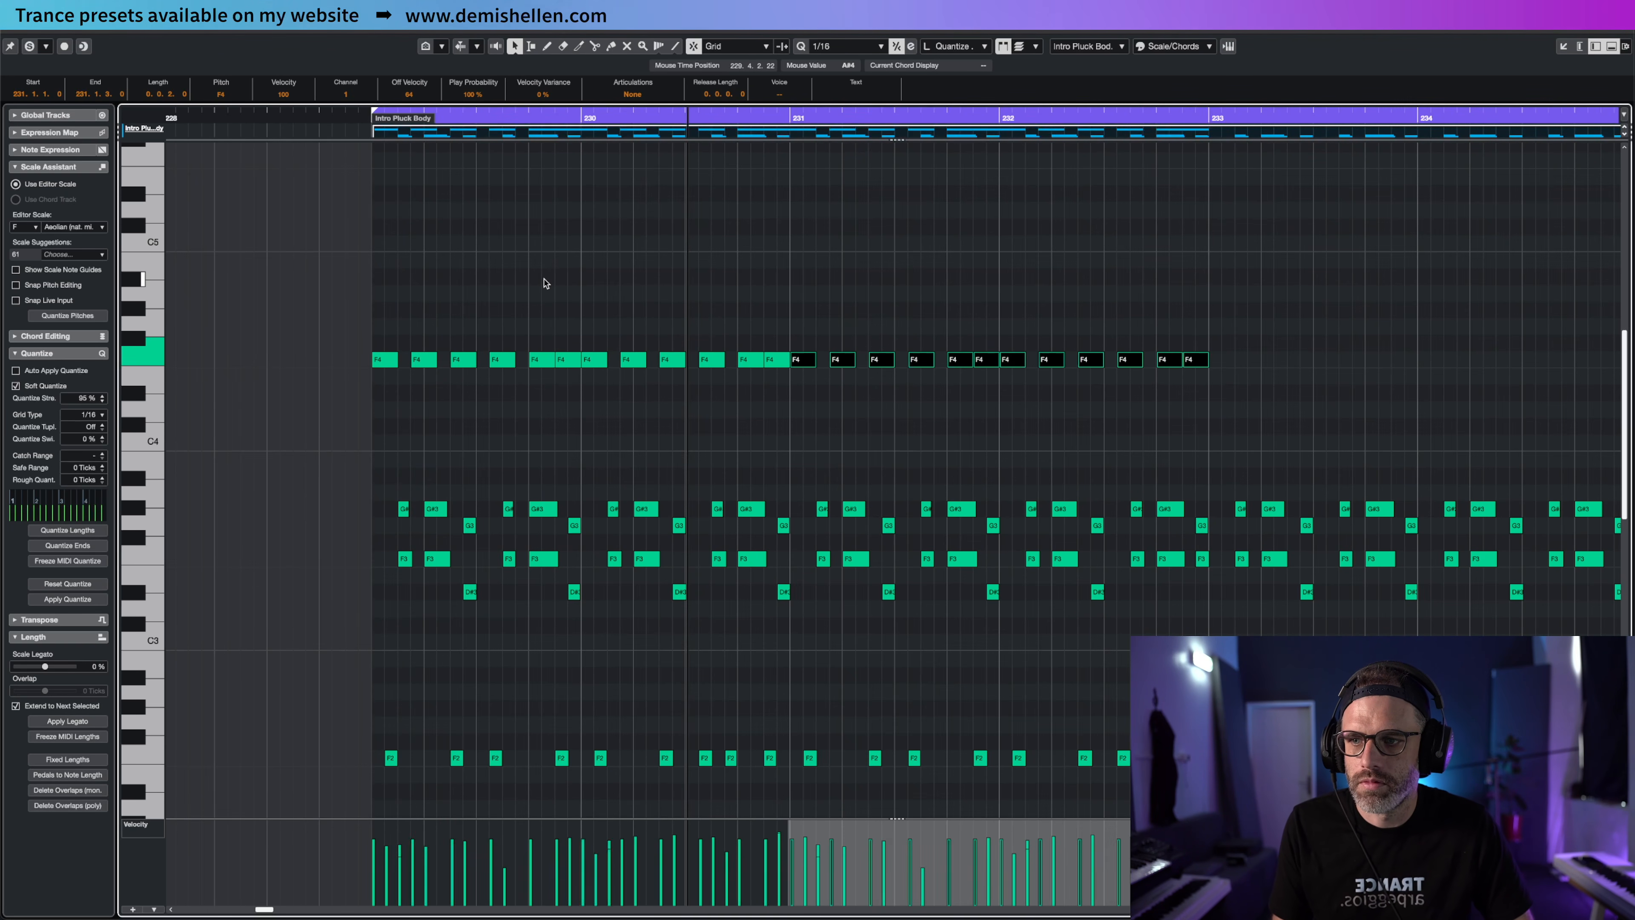
drag(1277, 323, 327, 378)
key(ctrl+d)
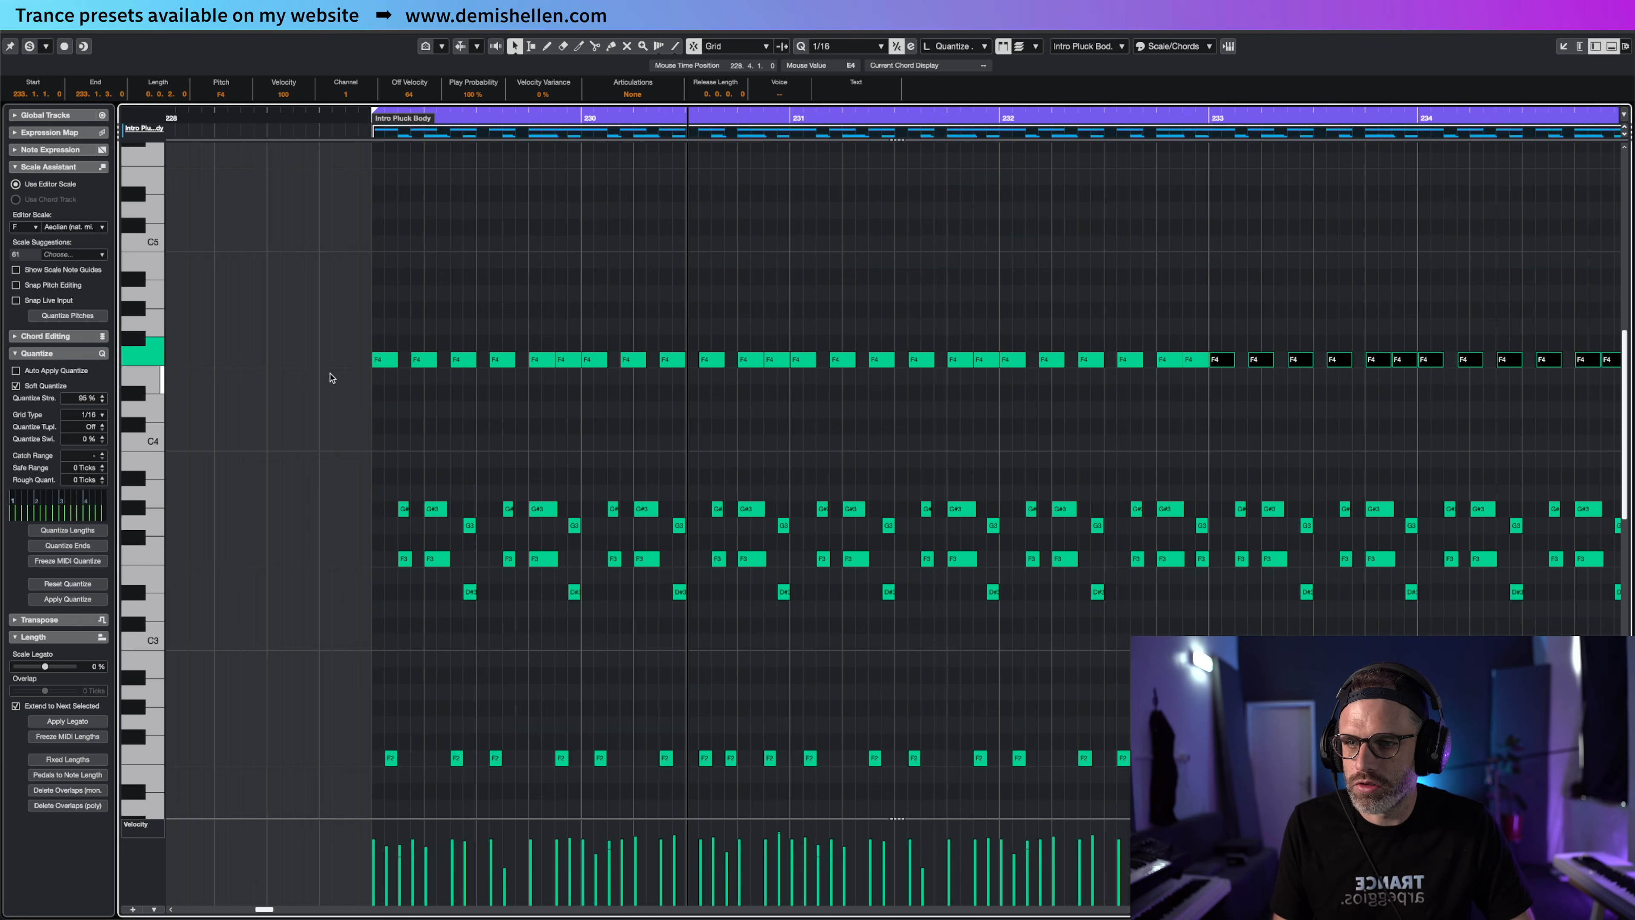
Transpose the six F4 notes in bar 230 up to G4
key(g)
key(g)
key(g)
click(663, 309)
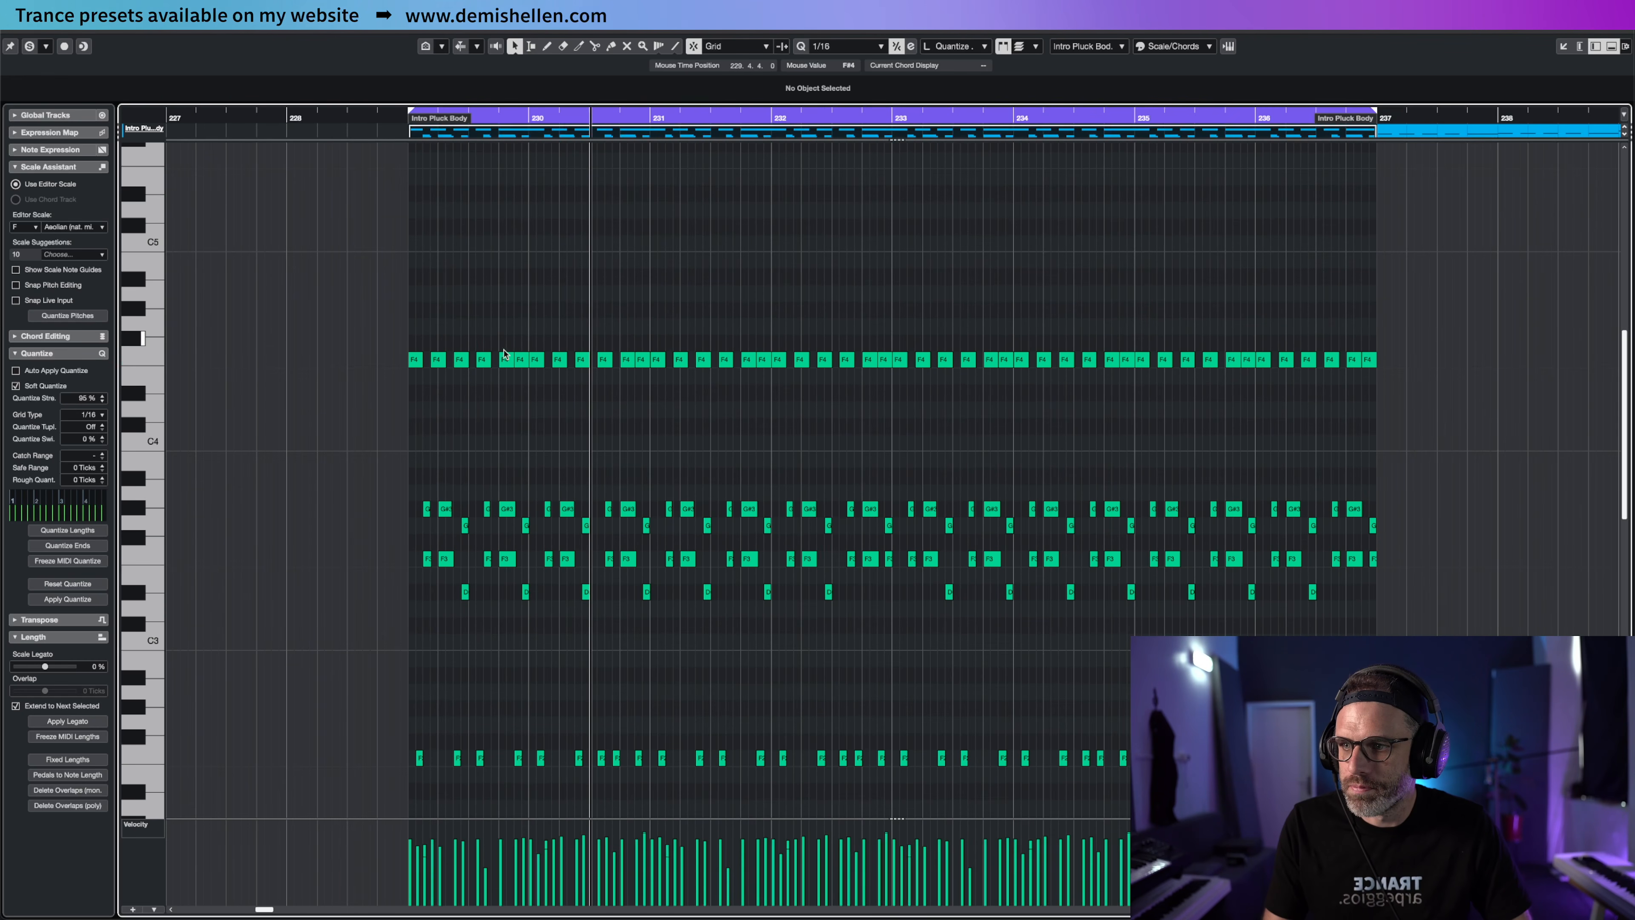
drag(537, 339, 641, 376)
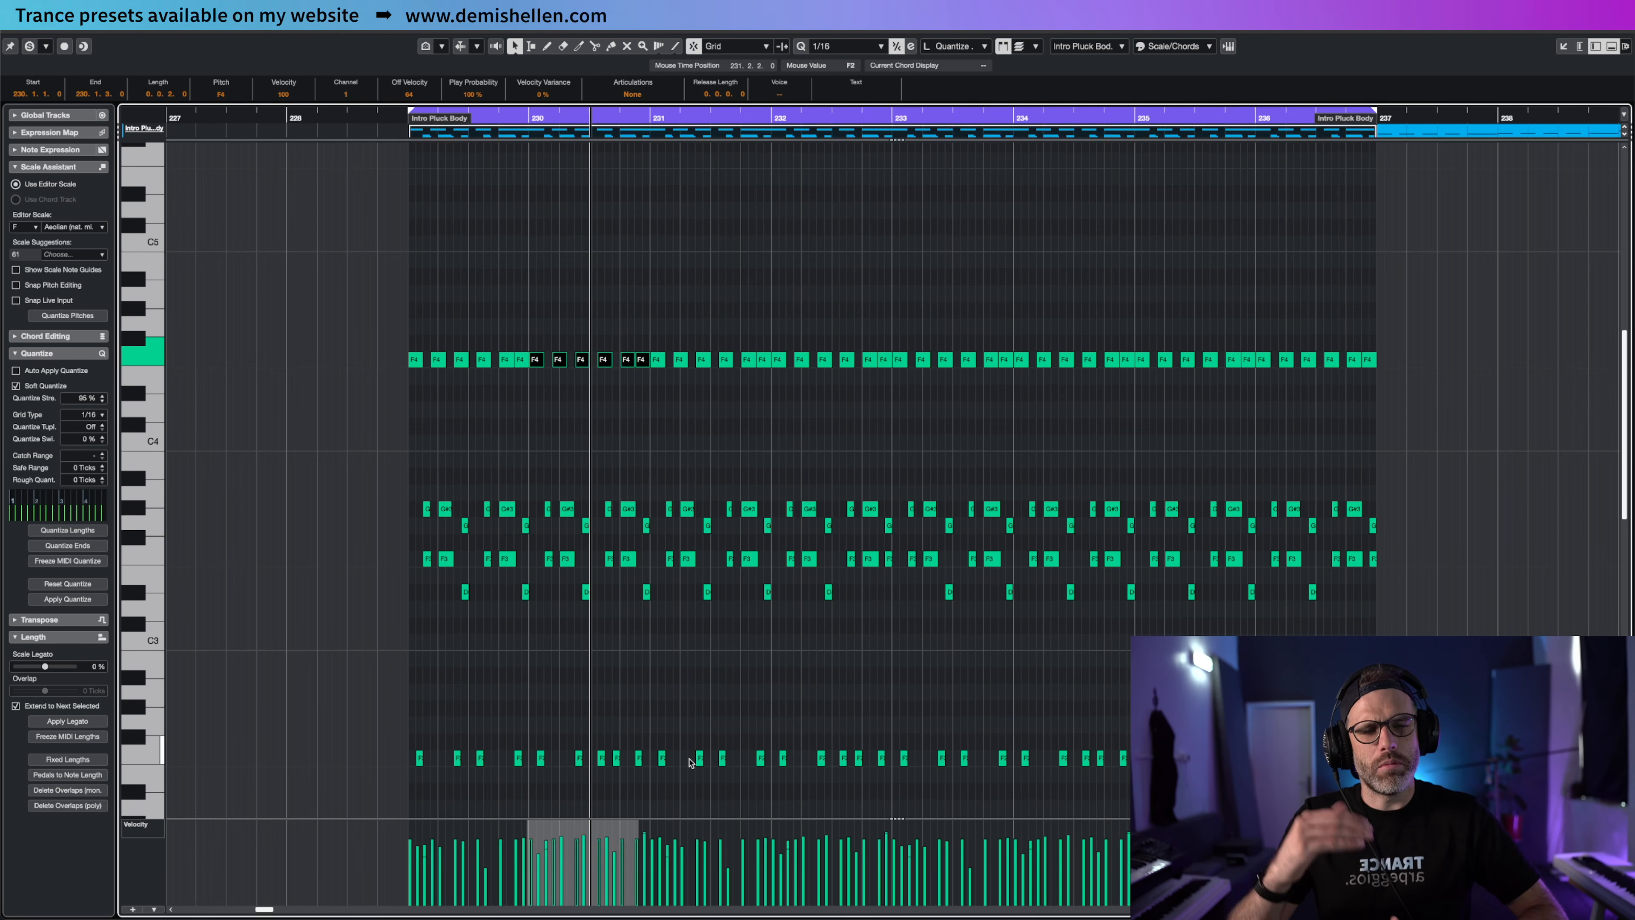
key(Up)
key(Up)
key(Up)
key(Up)
key(Up)
key(Up)
key(Up)
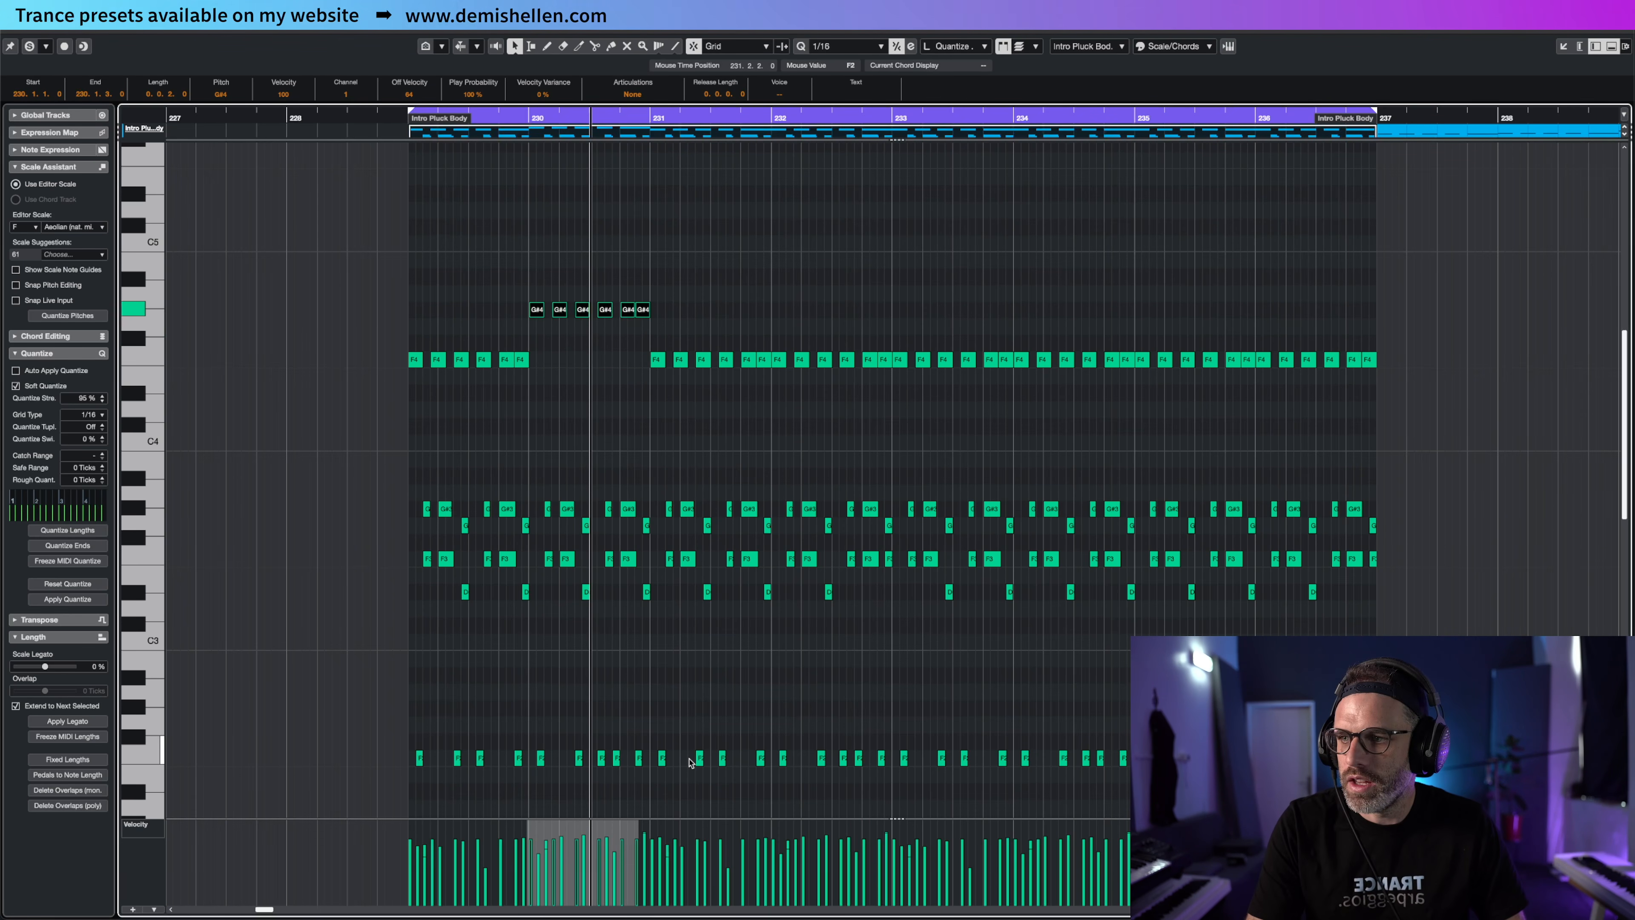
key(Up)
key(Up)
key(Up)
key(Up)
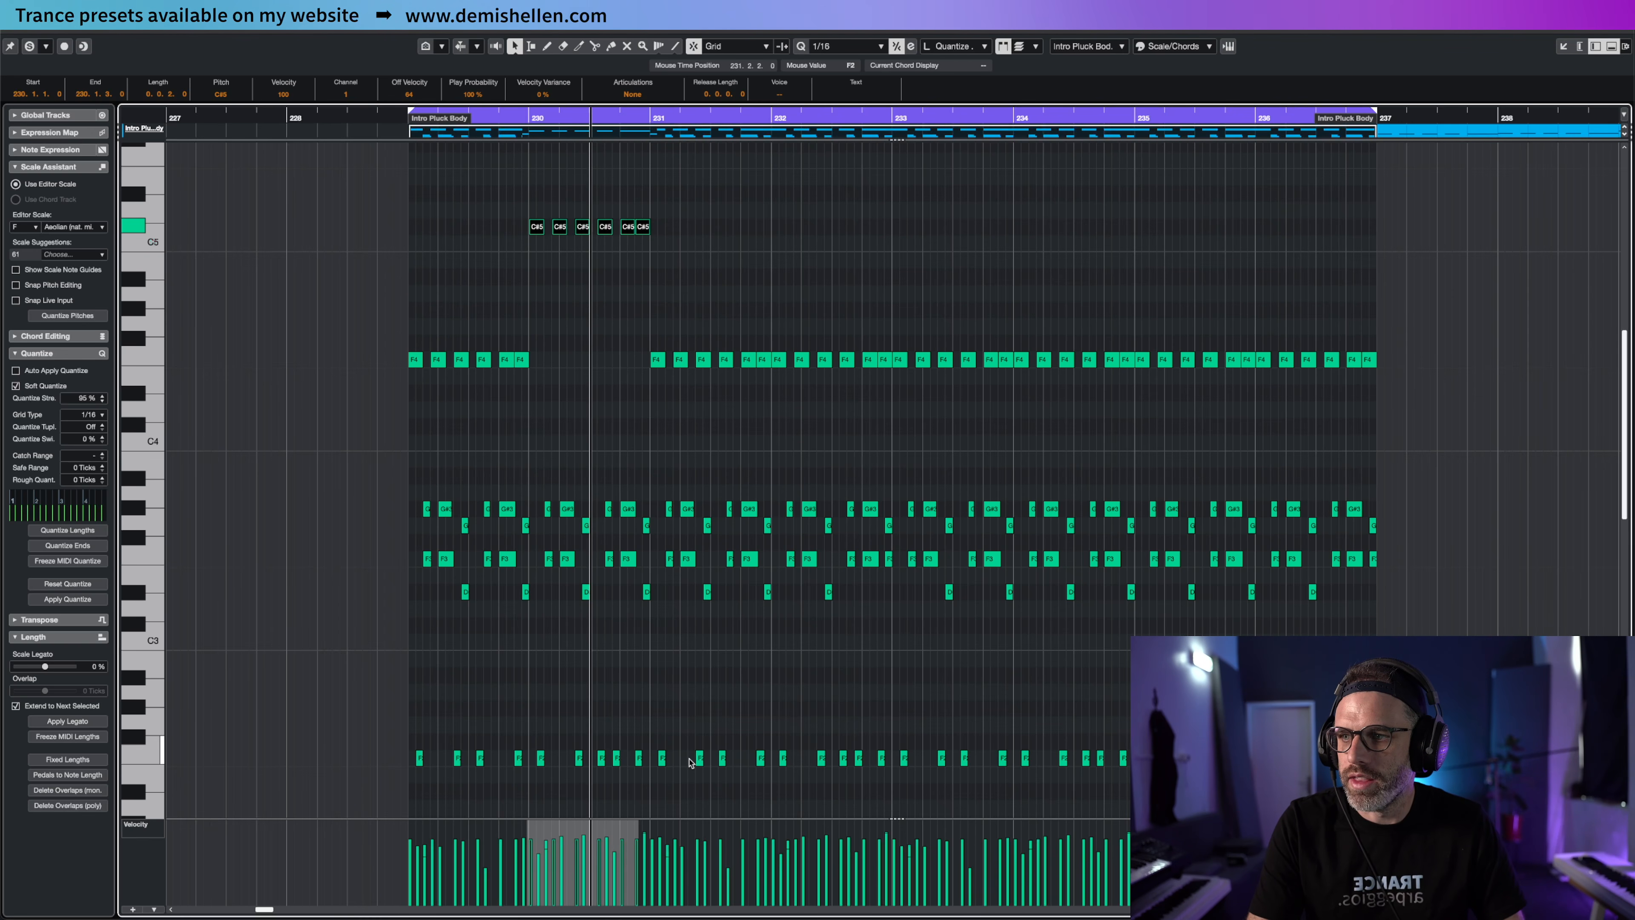
key(Down)
key(Down)
key(Down)
key(Down)
key(Down)
key(Down)
key(Down)
key(Down)
key(Down)
key(Down)
key(Down)
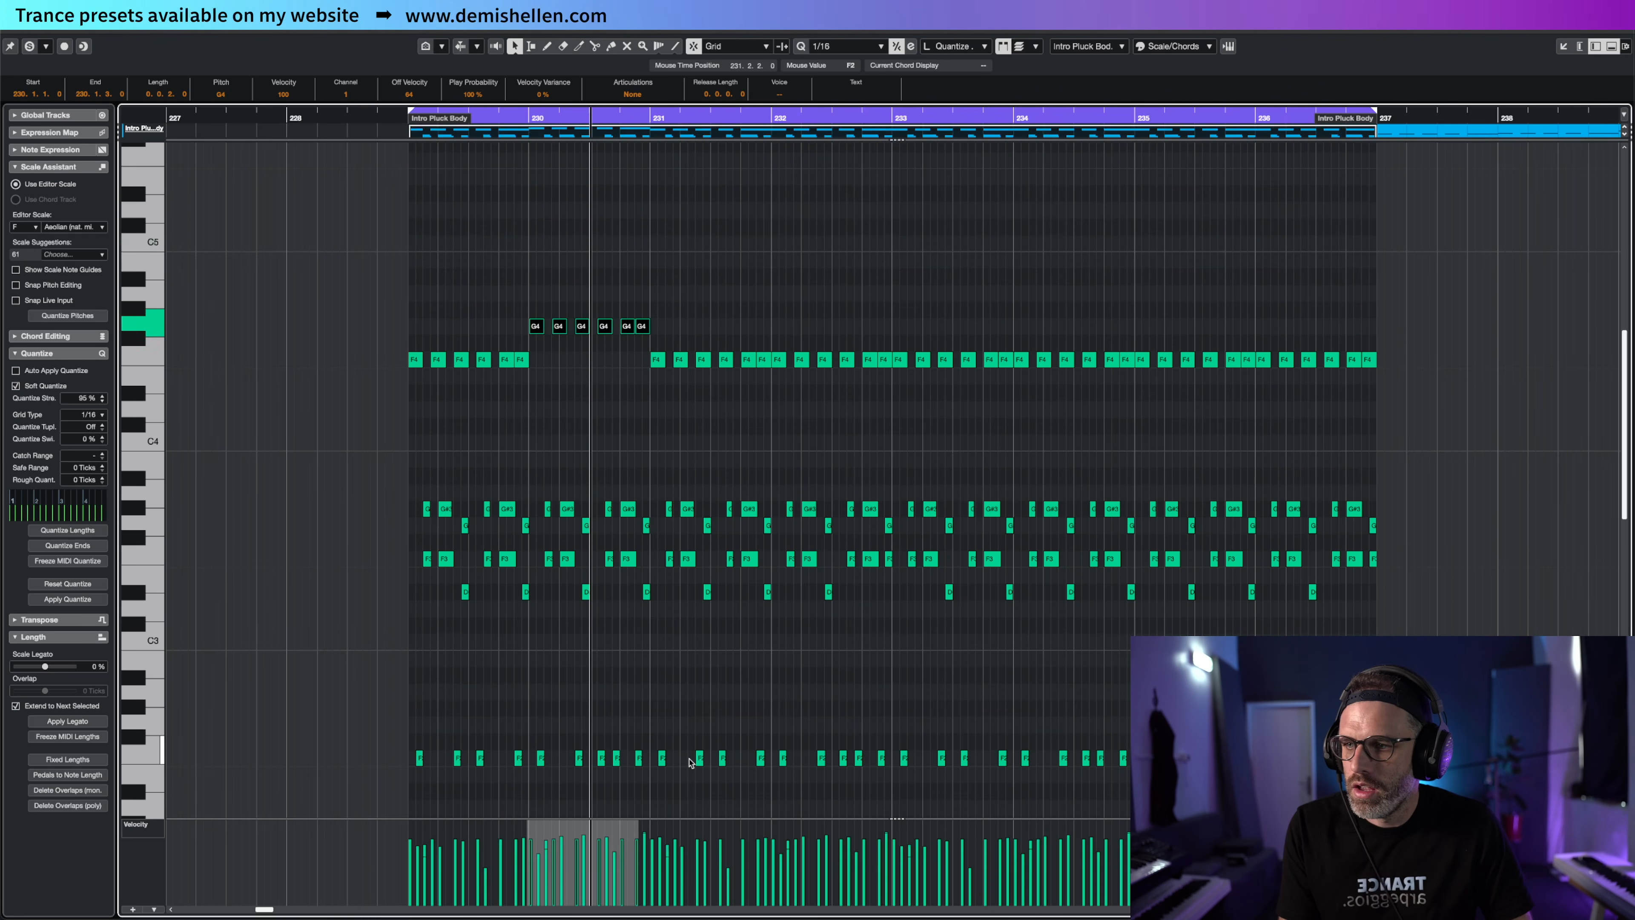
key(Up)
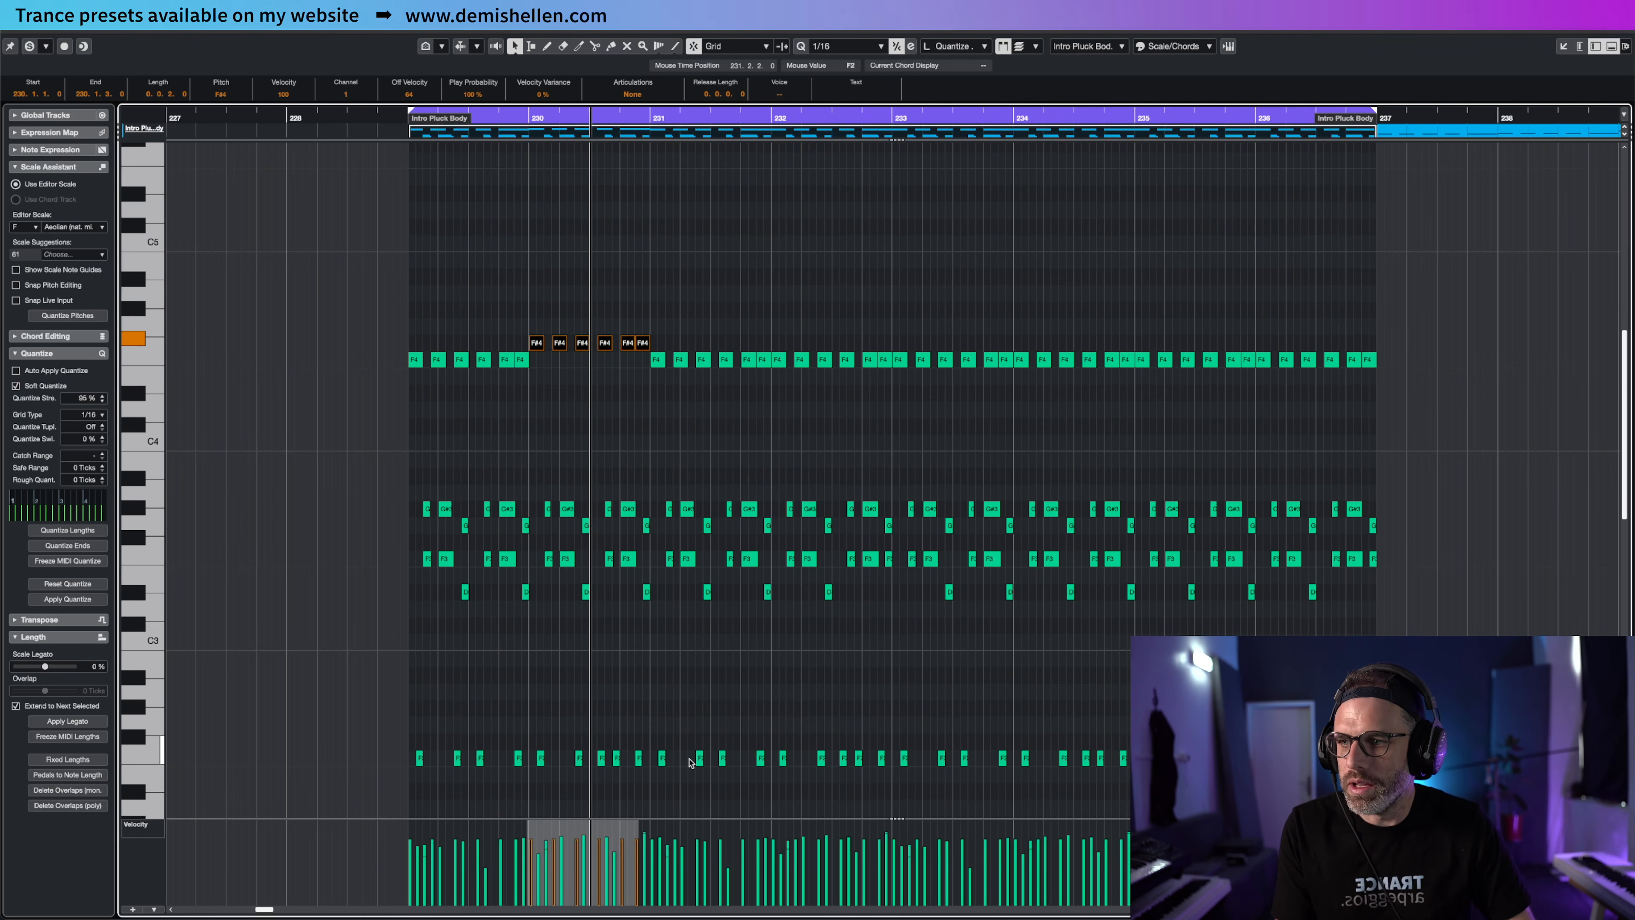
key(Up)
Raise the F4 notes in bars 231 and 232 to G#4, with the last two notes of bar 232 at C5
drag(624, 358, 864, 326)
key(Up)
key(Up)
key(Up)
key(Up)
key(Up)
key(Up)
key(Up)
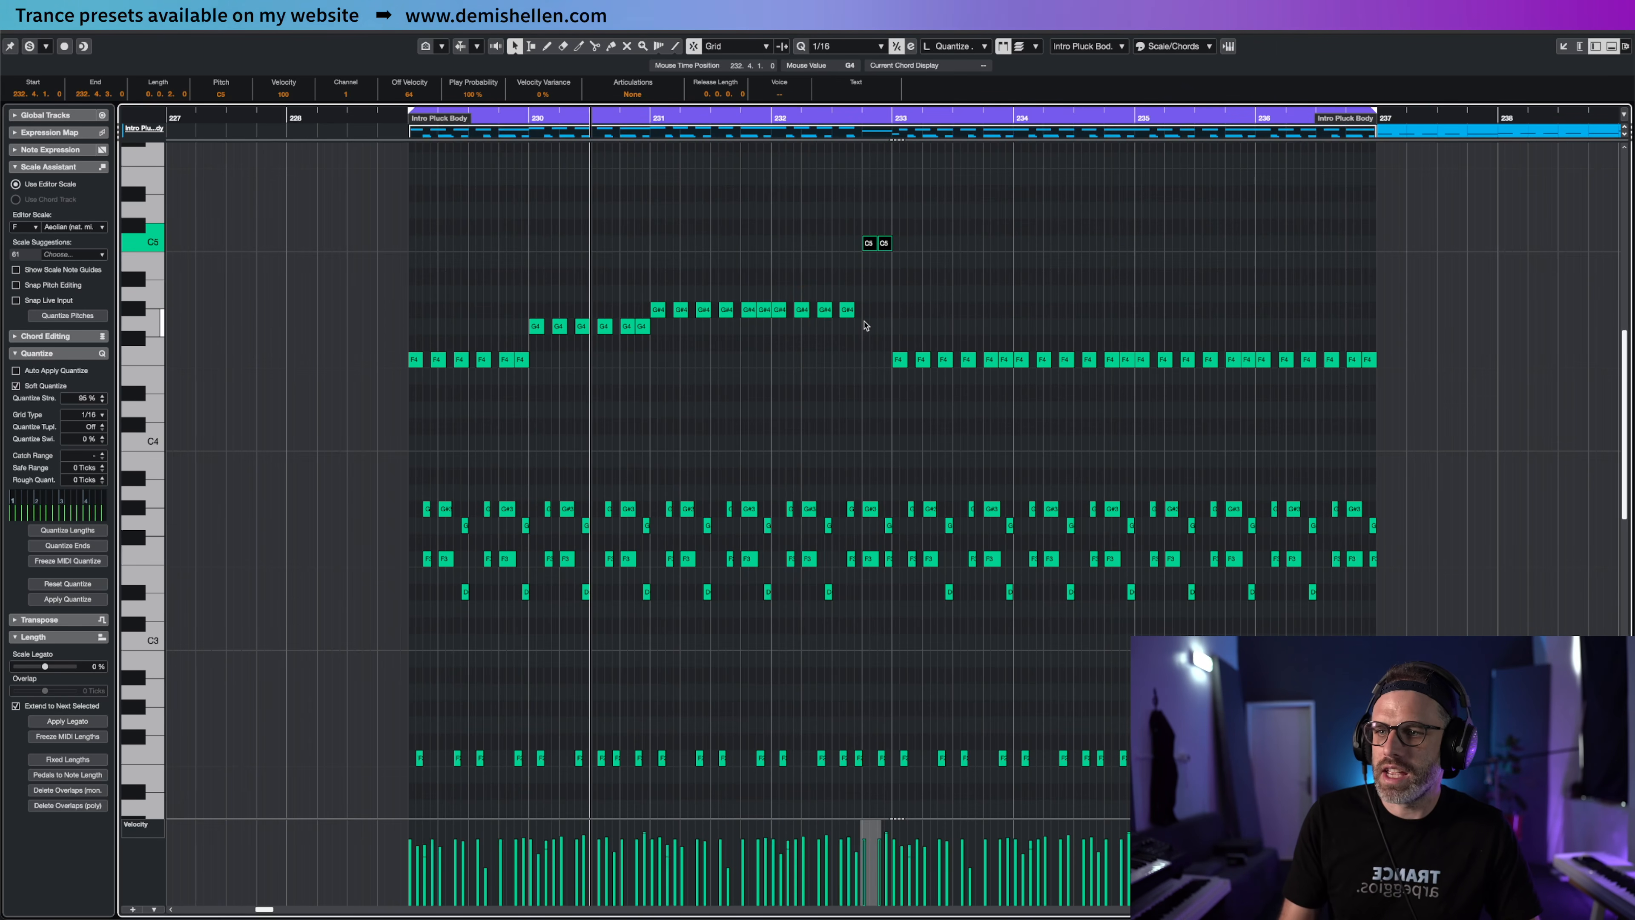
key(space)
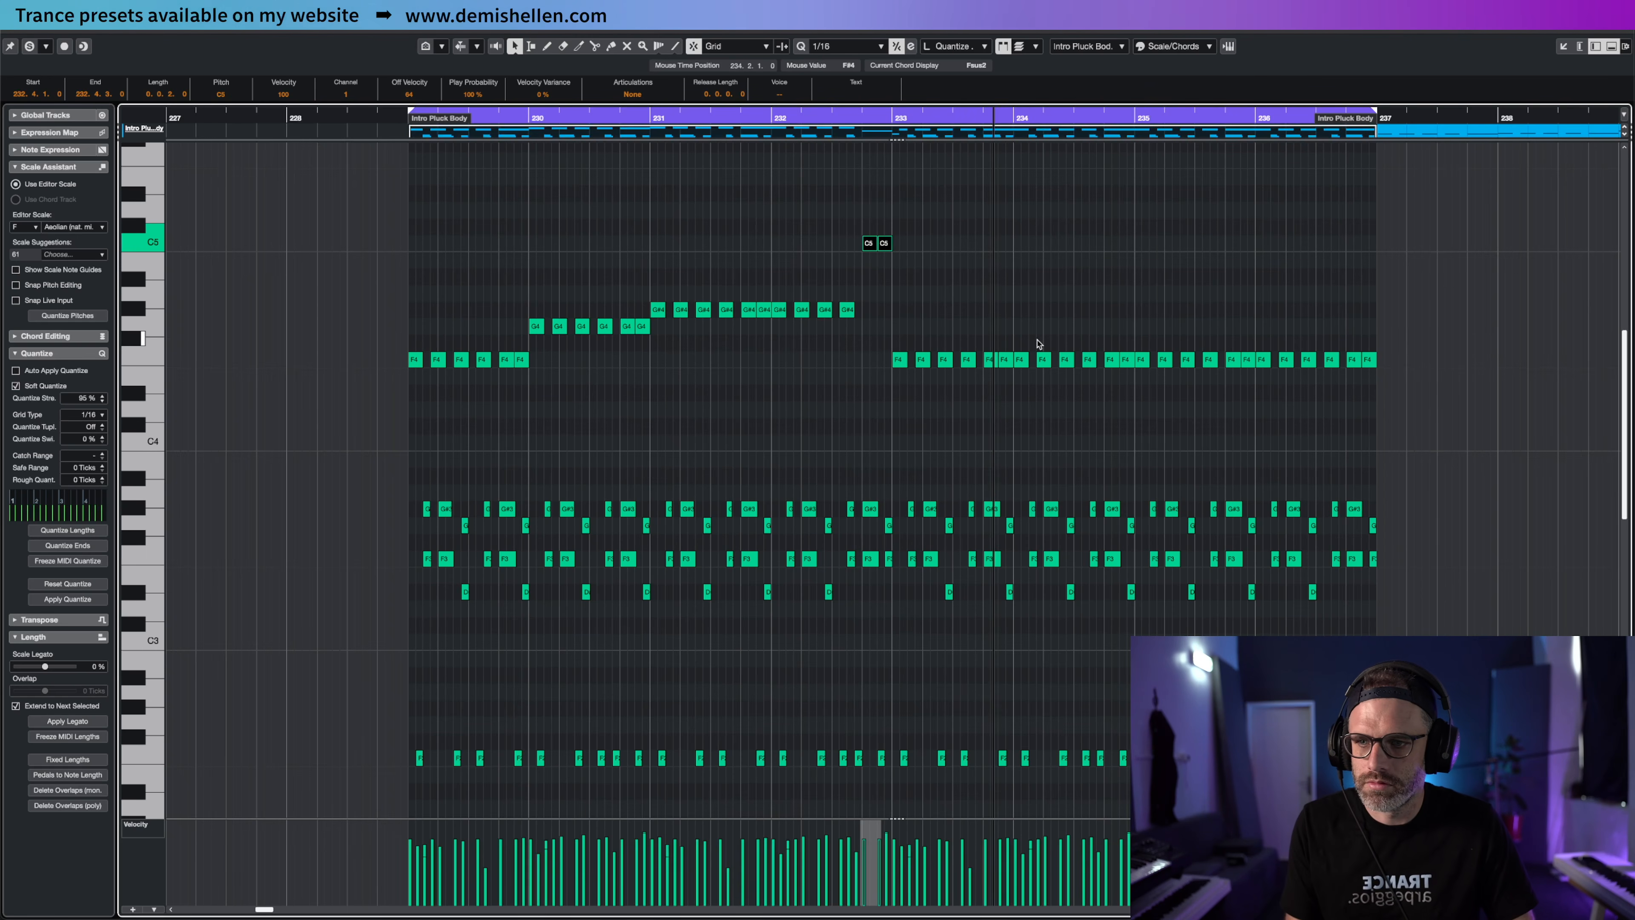
Transpose the six F4 notes in bar 234 up to D#5
drag(1024, 341, 1133, 370)
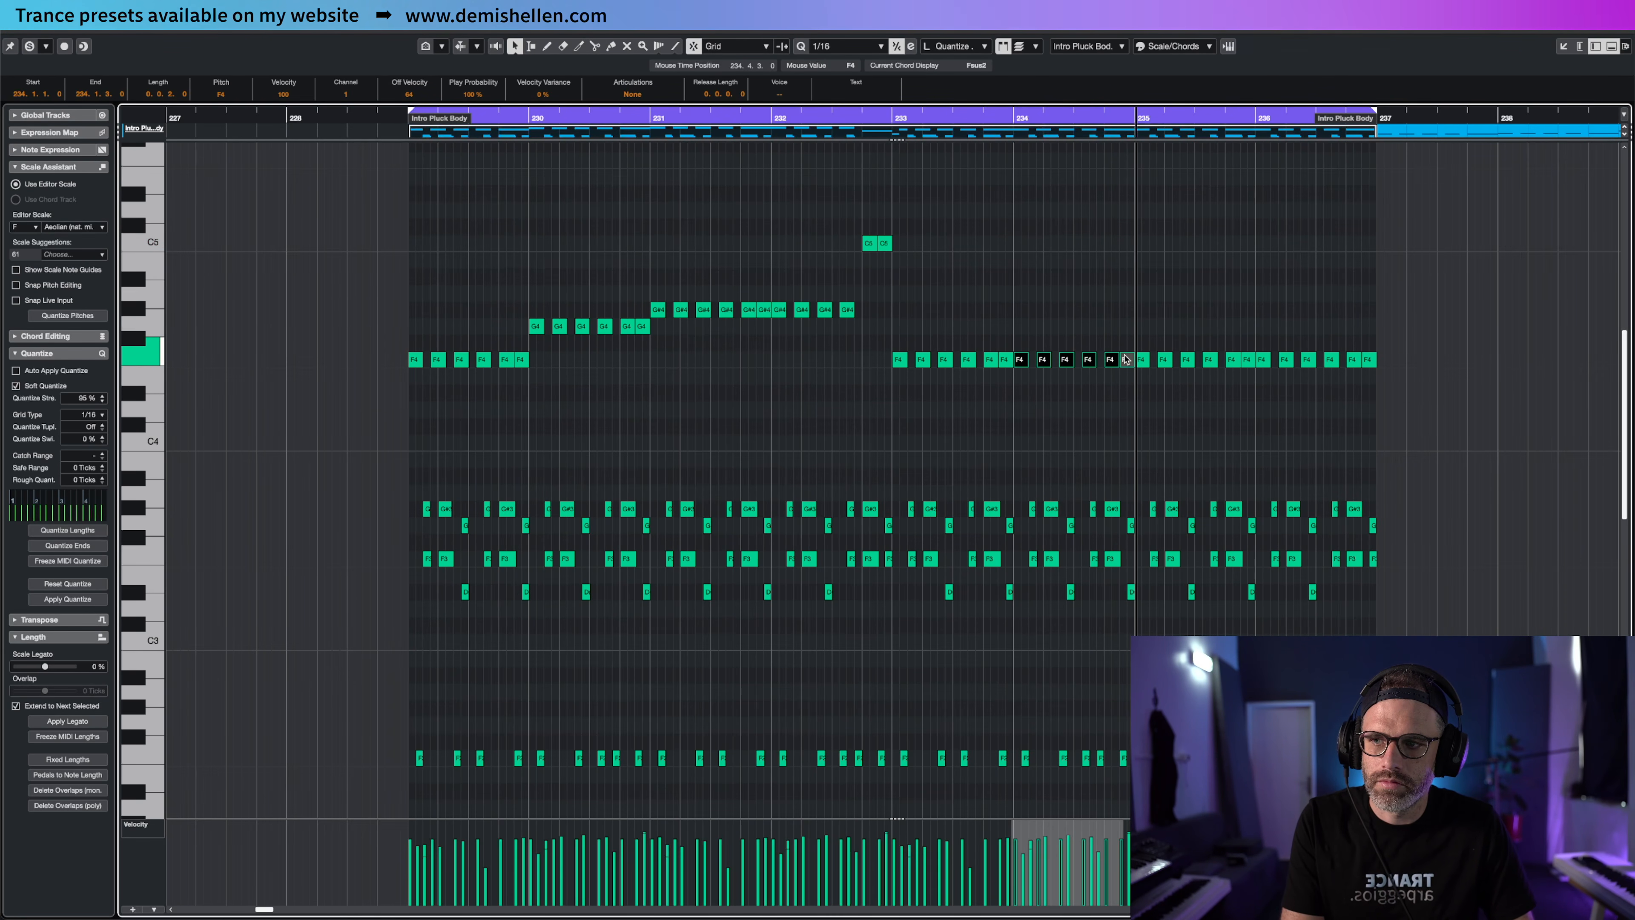
key(Up)
key(Up)
key(Up)
key(Up)
key(Up)
key(Up)
key(Up)
key(Up)
key(Up)
key(Up)
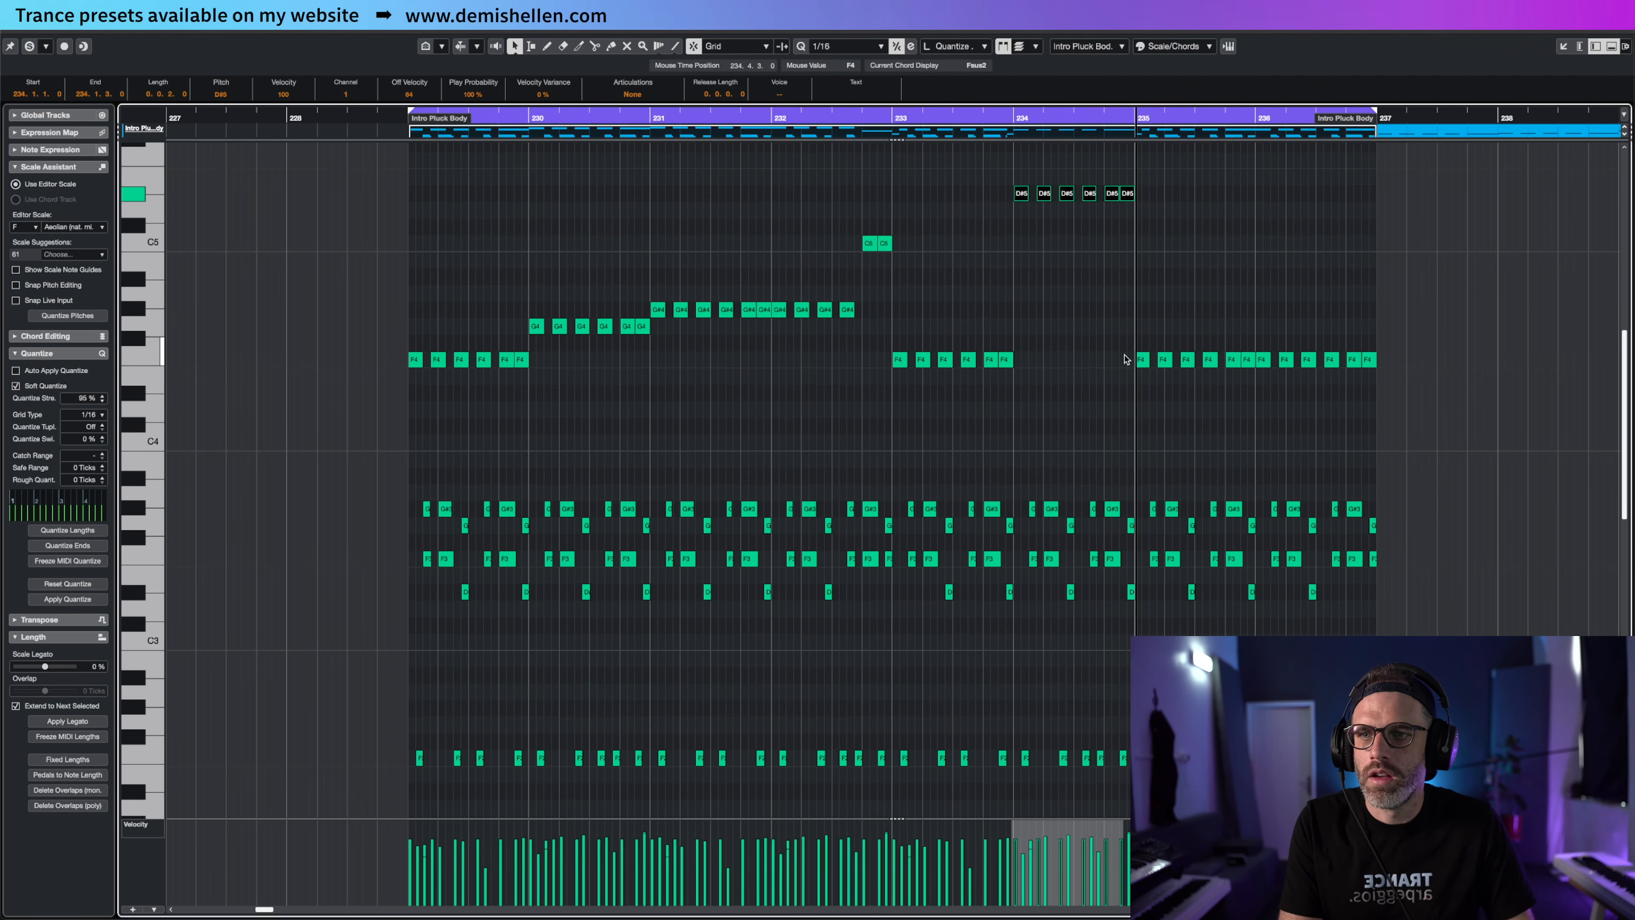
Transpose the six F4 notes in bar 235 up to C5
drag(1132, 317, 1246, 392)
key(Up)
key(Up)
key(Up)
key(Up)
key(Up)
key(Up)
key(Up)
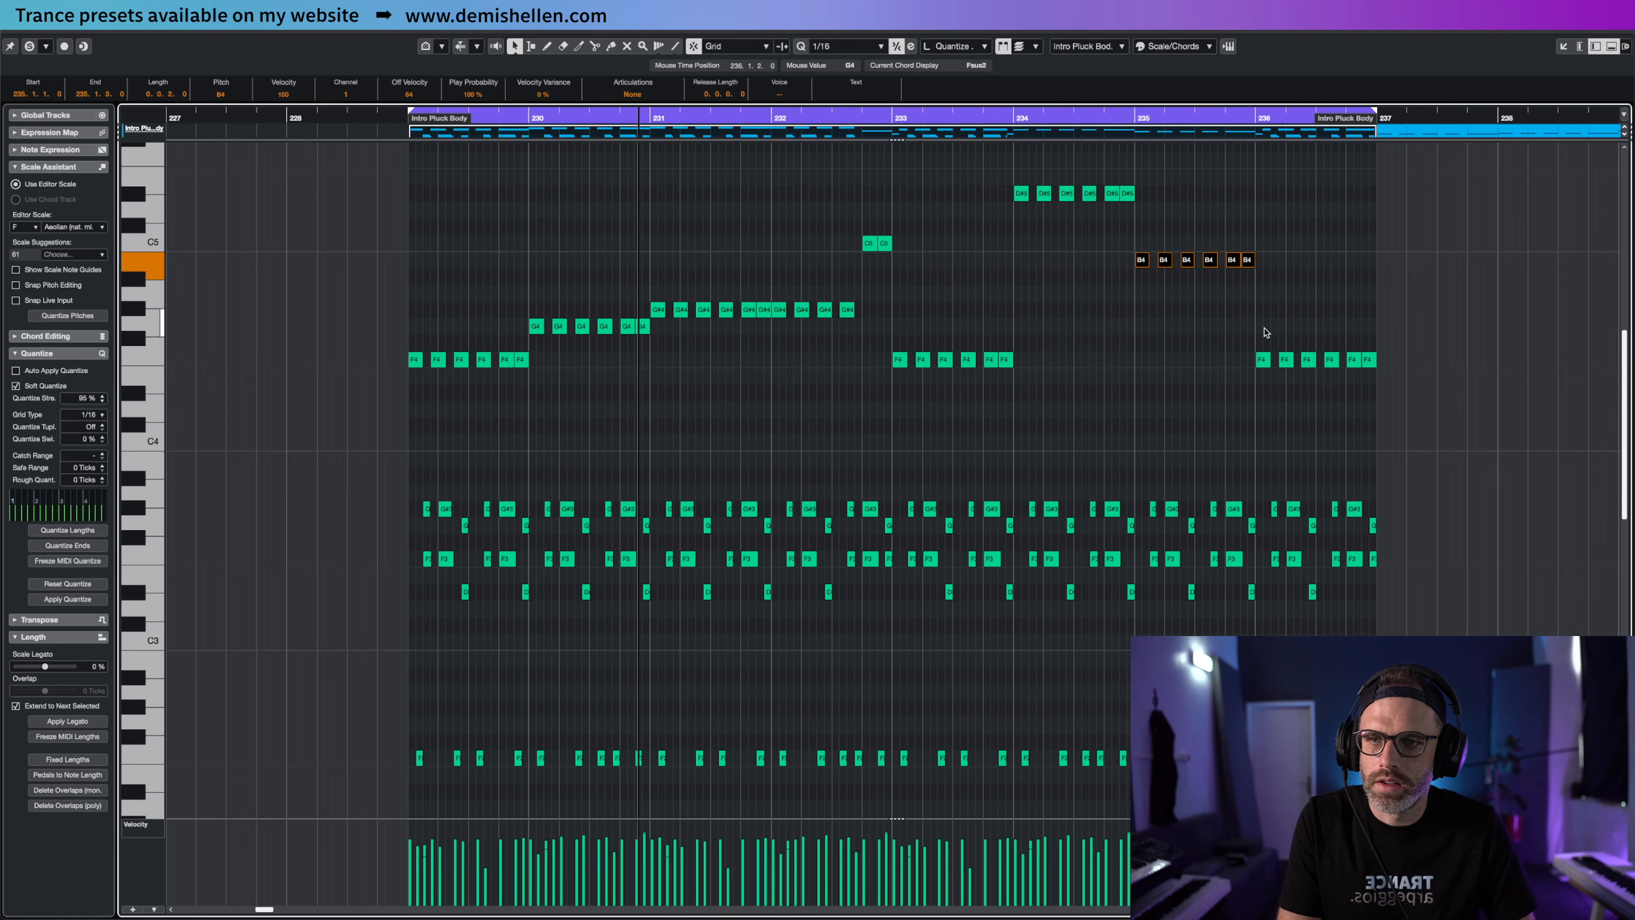
Raise the F4 notes in bar 236 to C5 and lower that bar's last two notes to D#4
drag(1245, 319, 1417, 405)
key(Up)
key(Up)
key(Up)
key(Up)
key(Up)
key(Up)
key(Up)
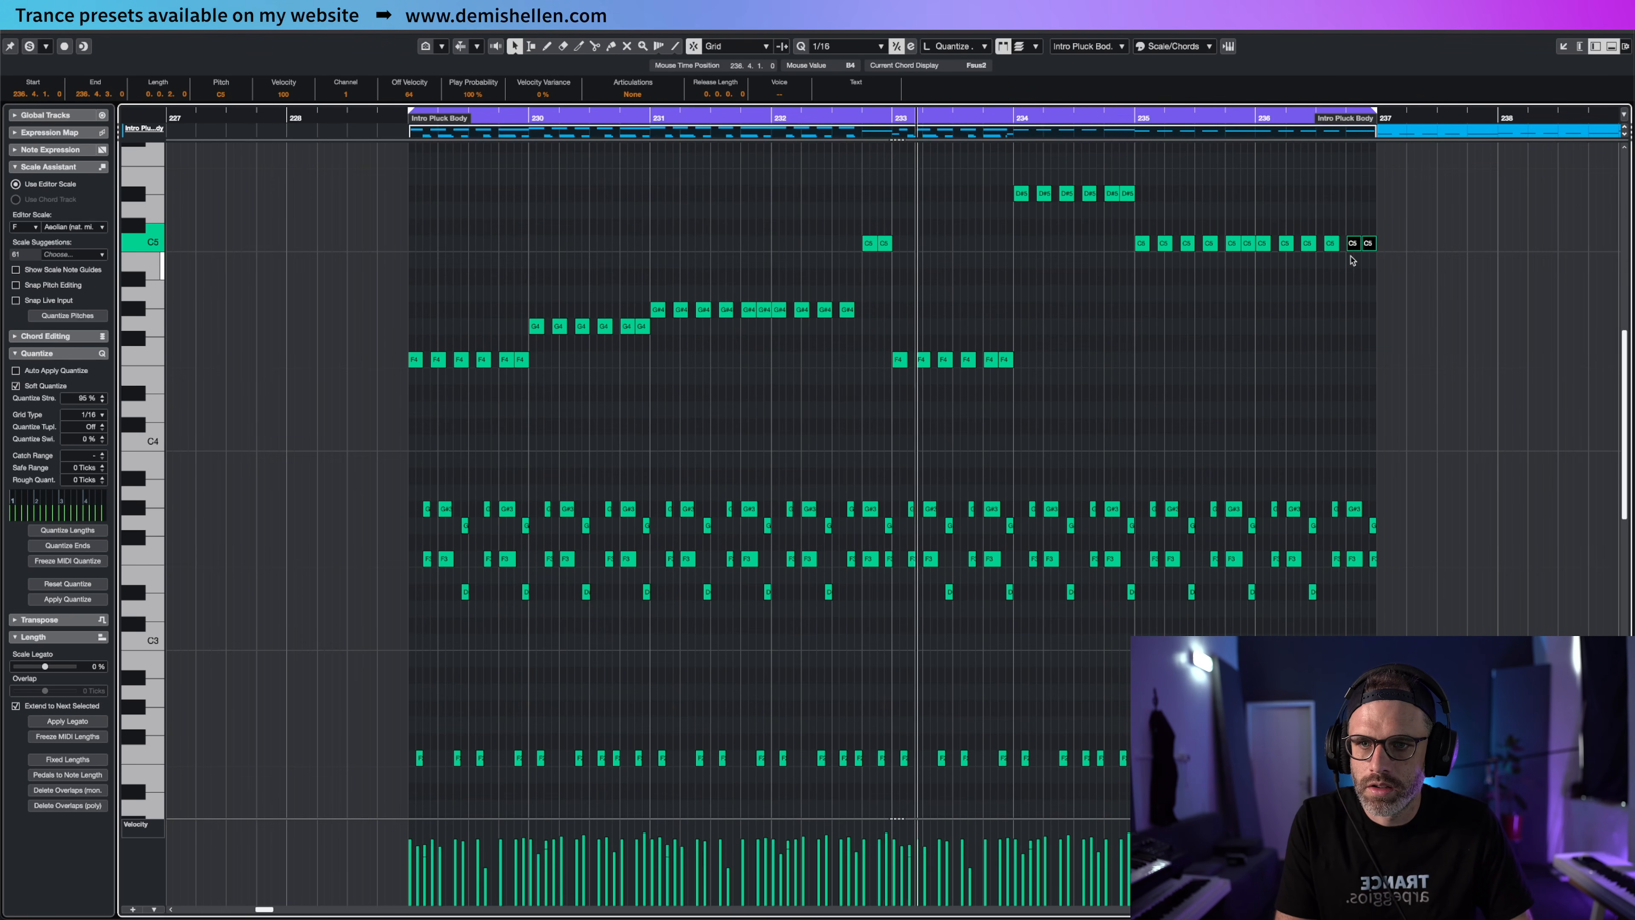
key(Down)
key(Down)
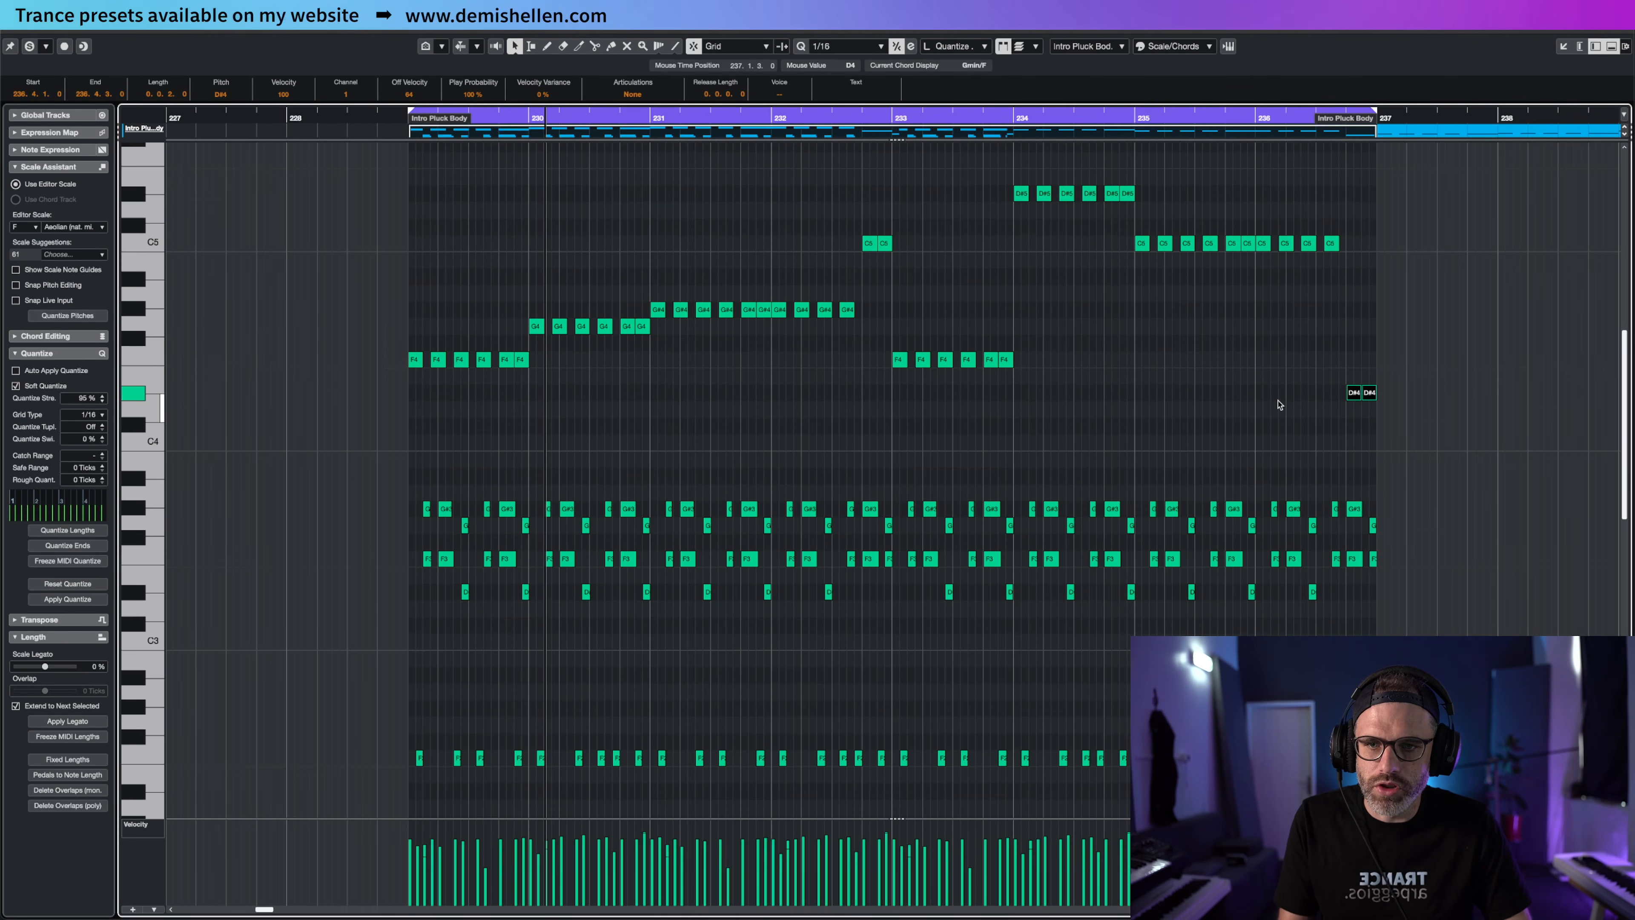
Play back the start of the melody in bar 229, stop playback and clear the note selection
drag(461, 377, 413, 353)
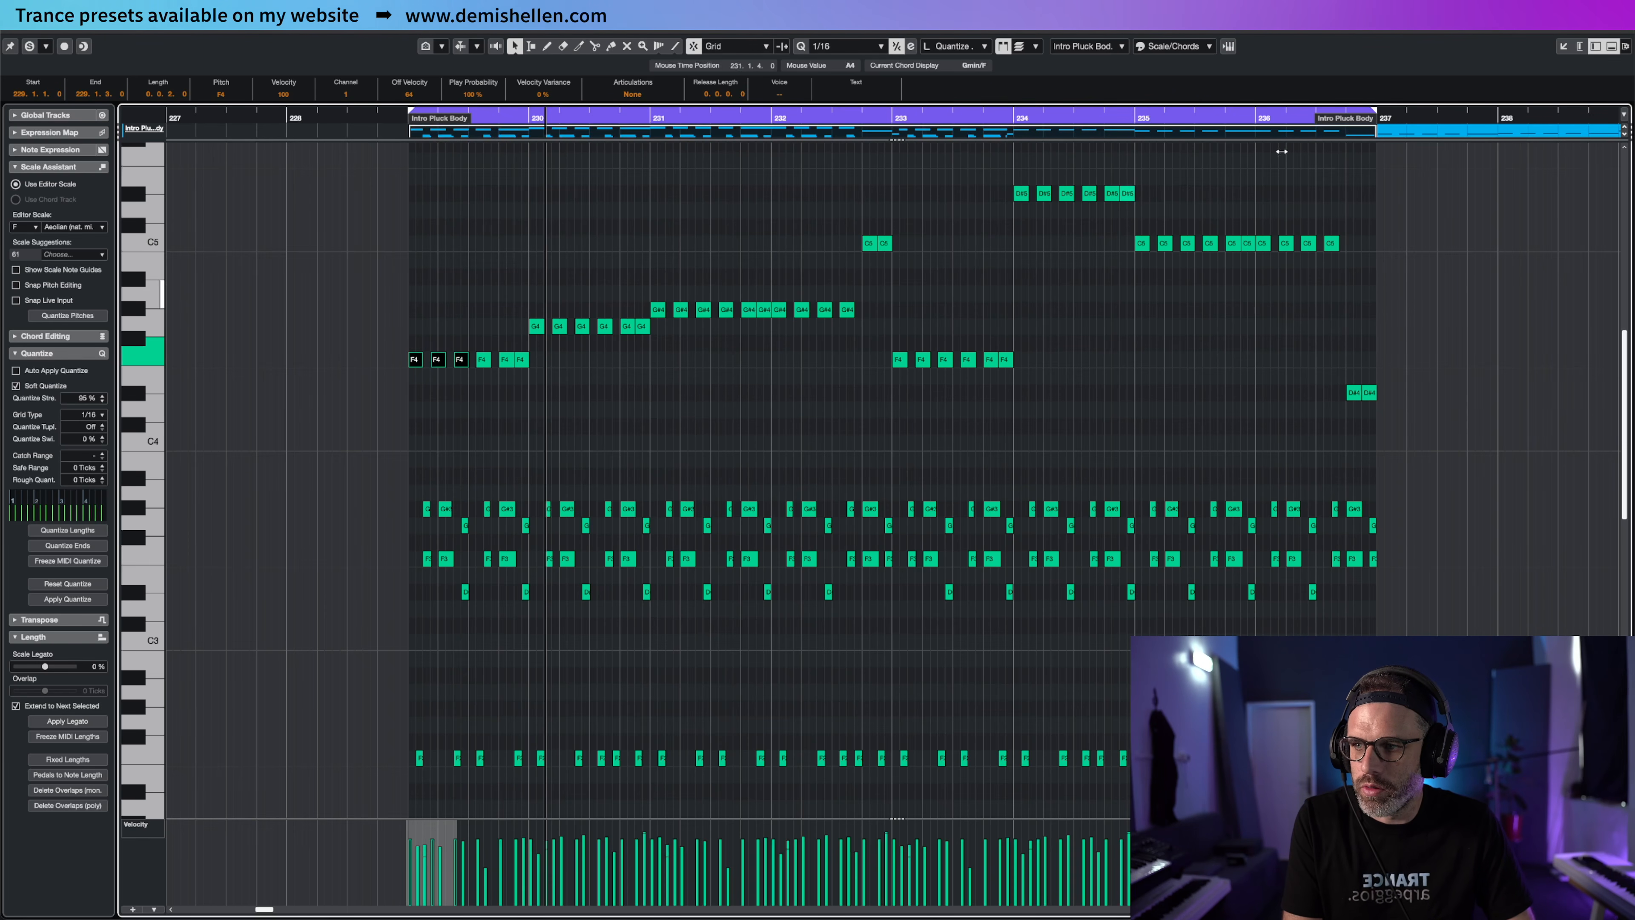
click(1274, 119)
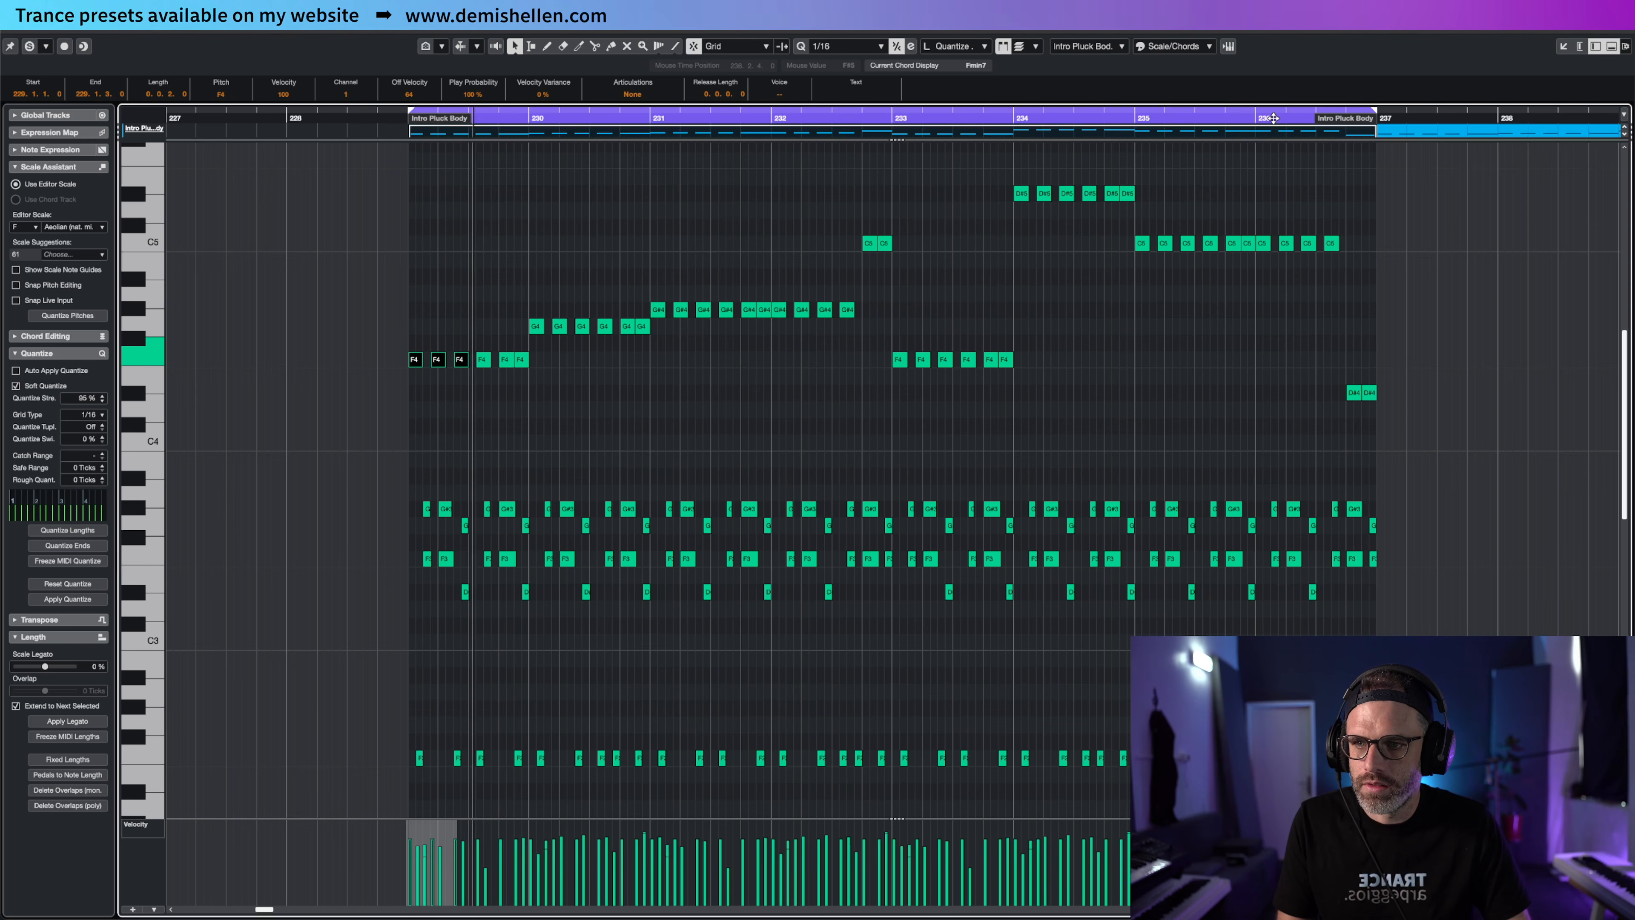
key(space)
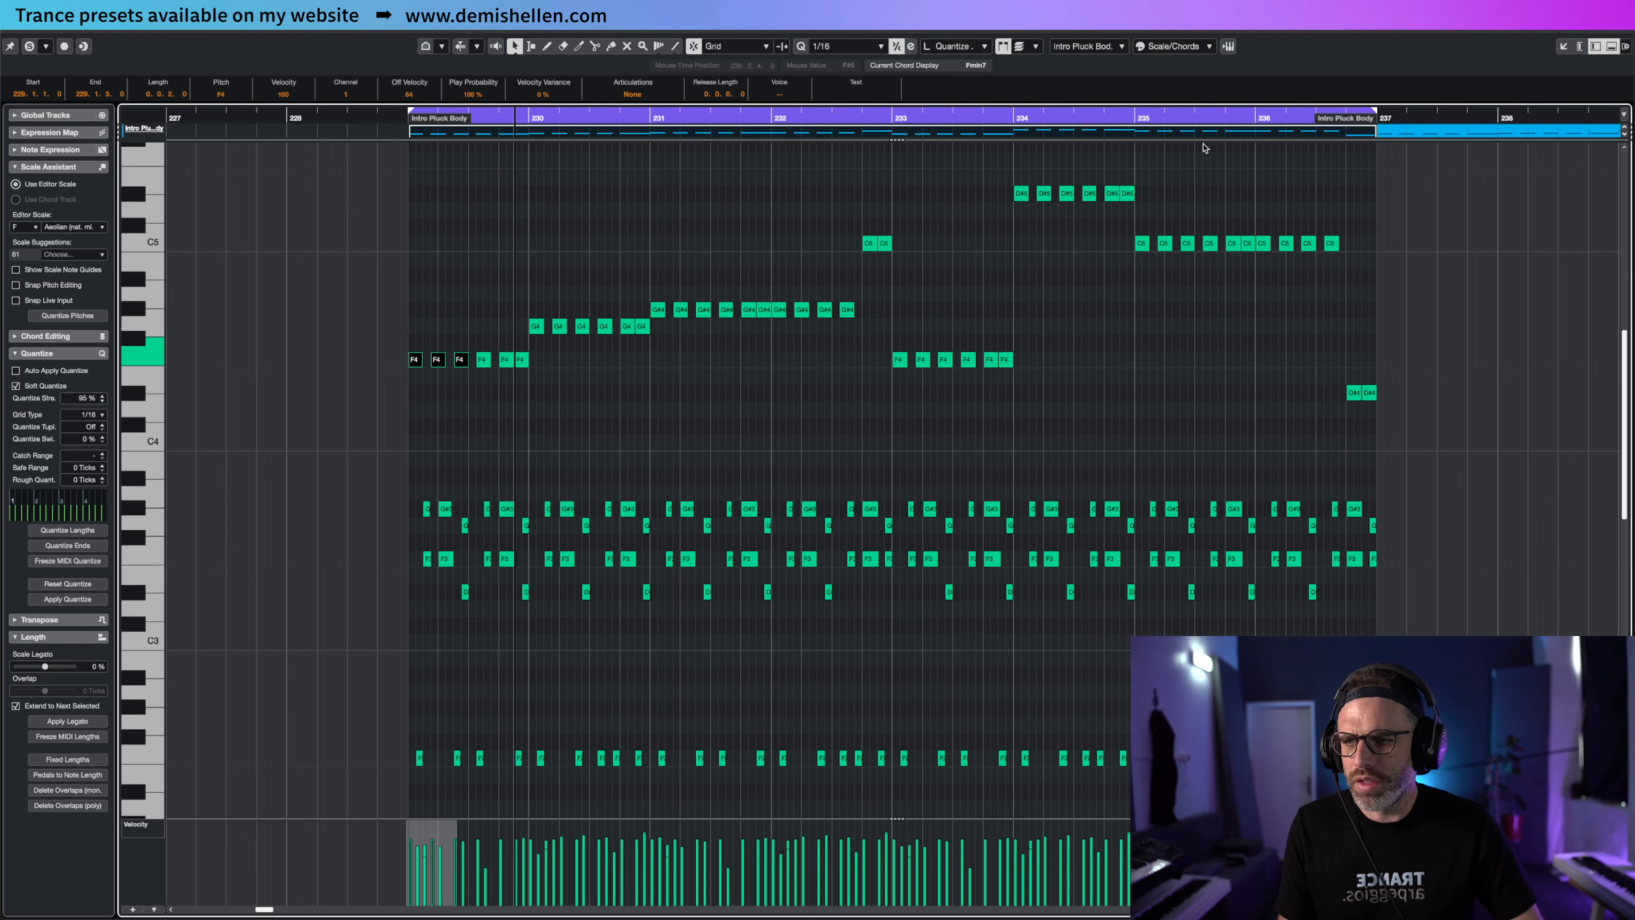
click(1106, 330)
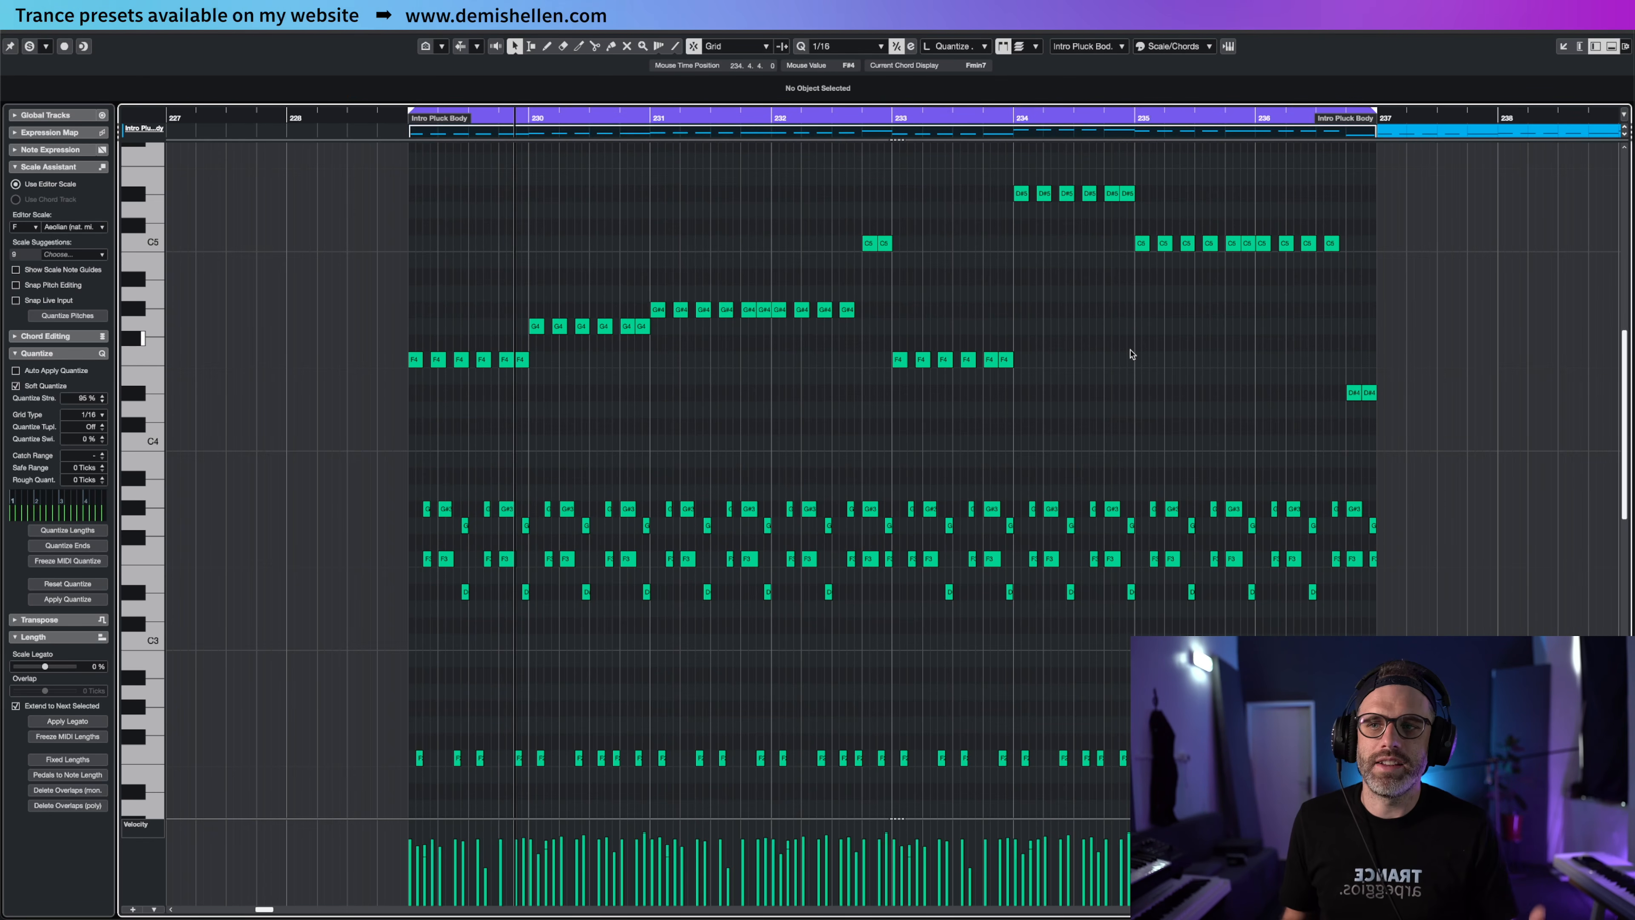
Try transposing the whole upper melody down one octave
drag(1401, 162, 358, 452)
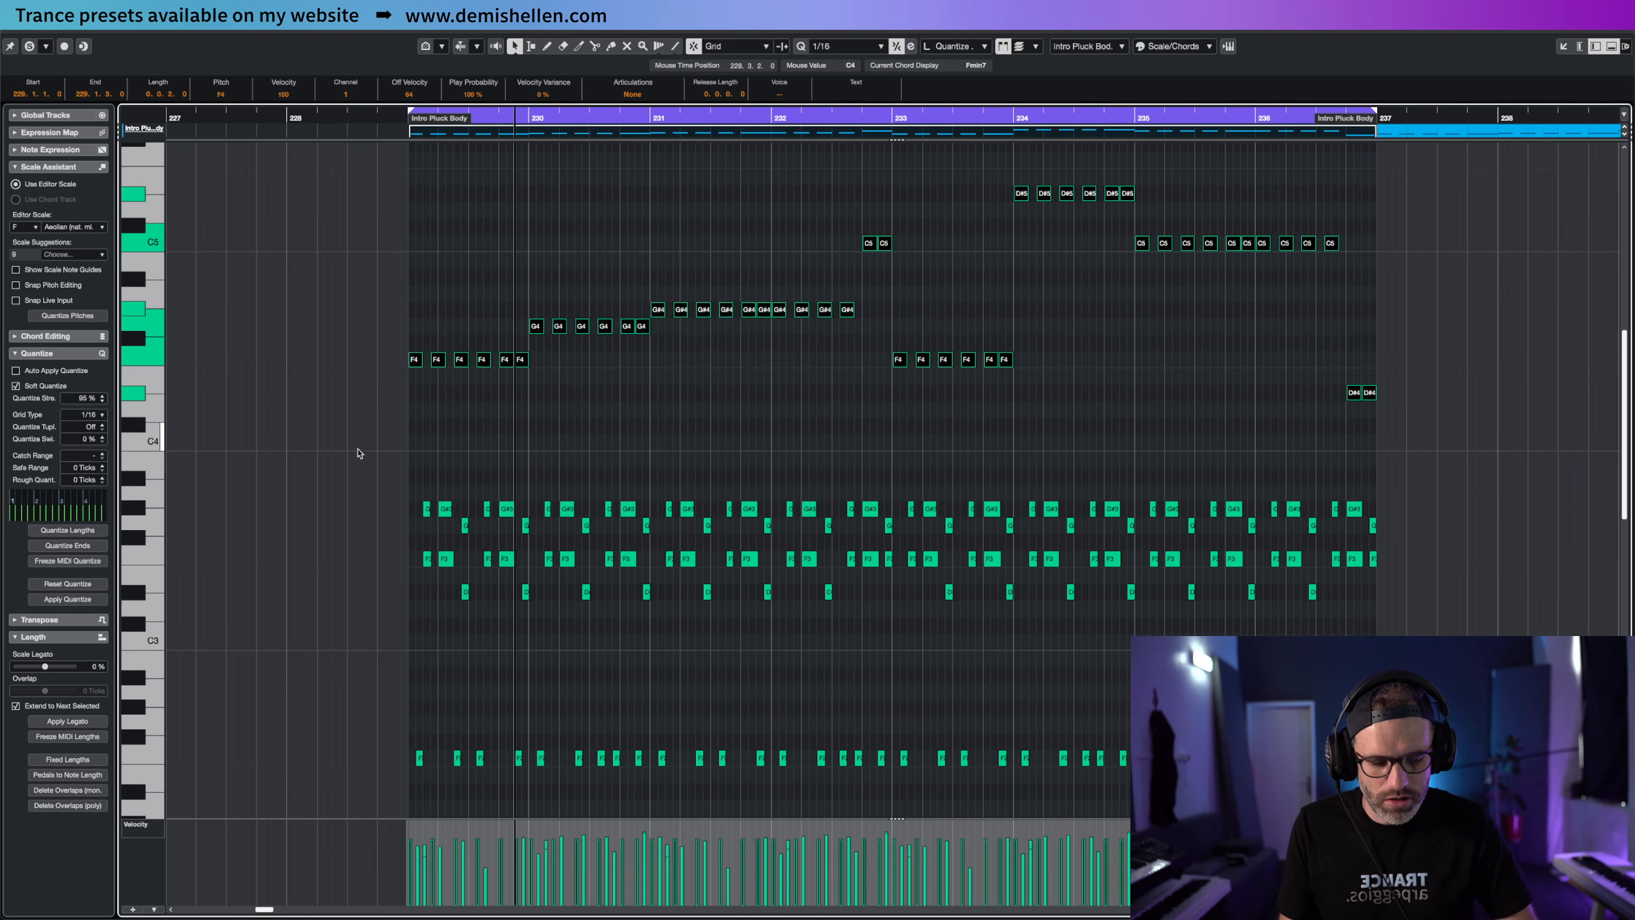
key(shift+Down)
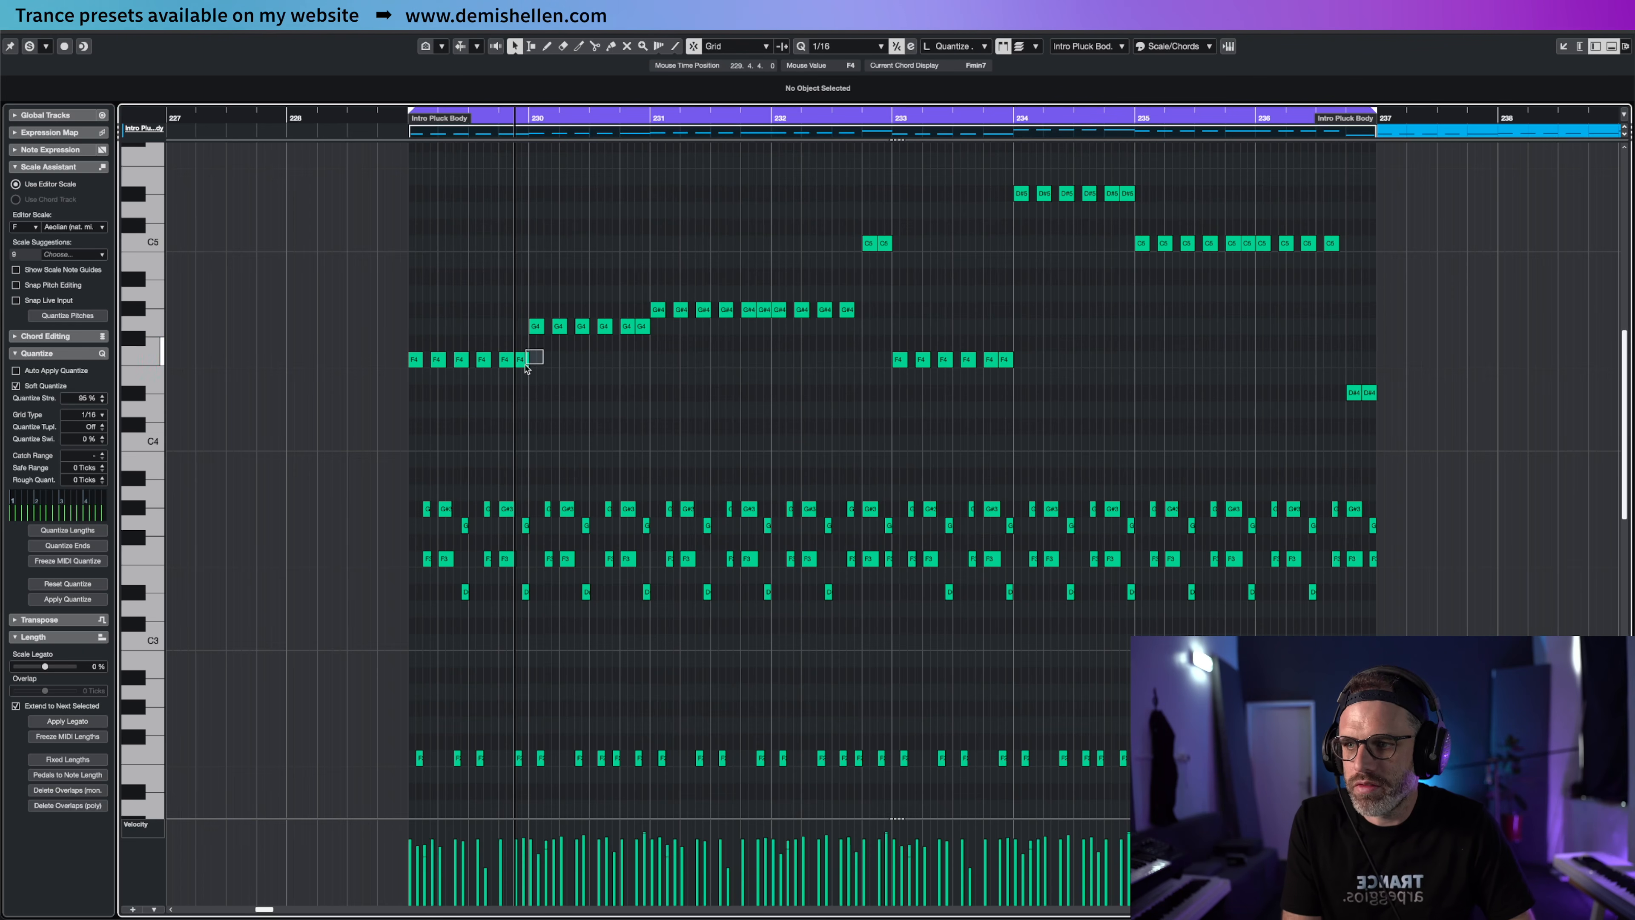
Audition the last note of bar 229 at G#4, then return it to F4
drag(526, 366, 526, 368)
key(space)
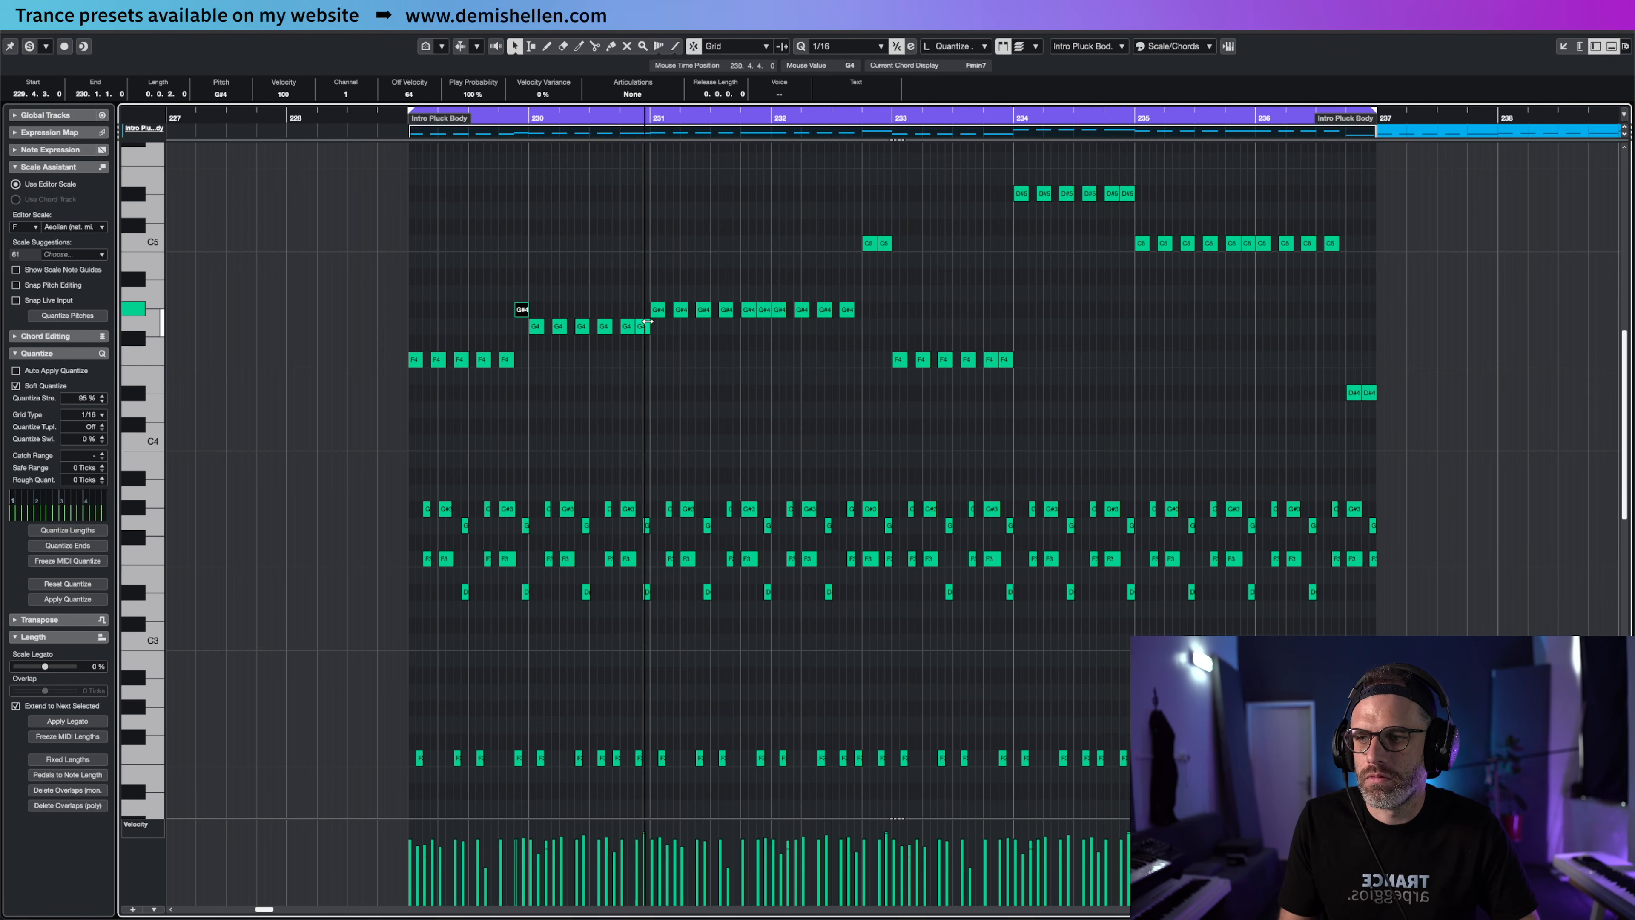
key(Down)
key(Down)
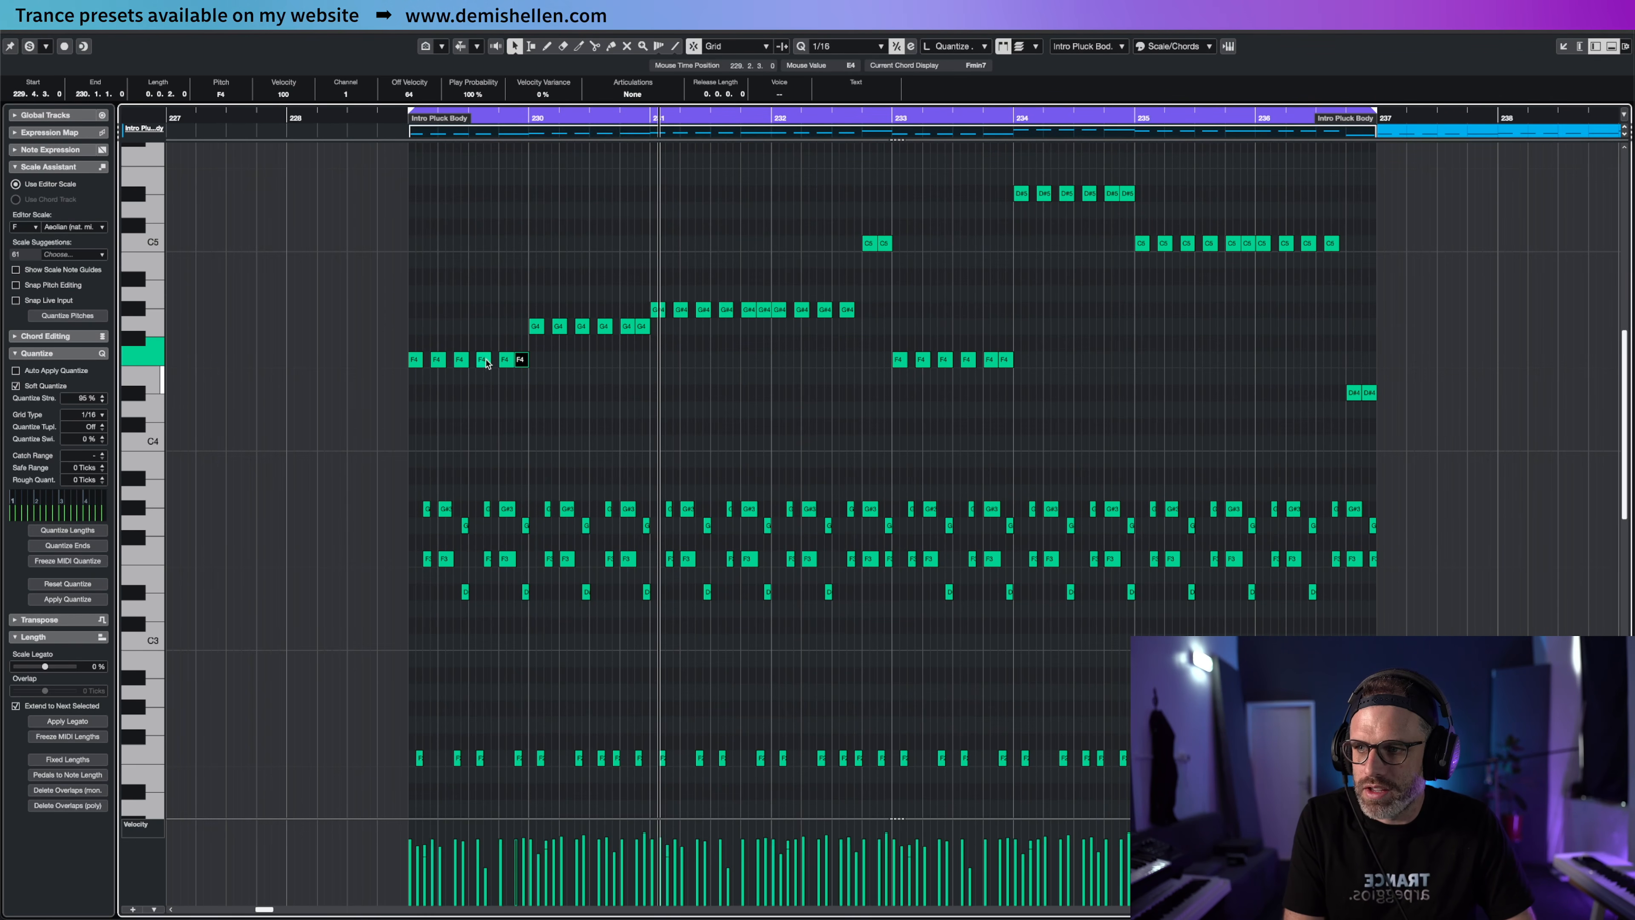
Audition the last note of bar 232 at A#4, then move it back to C5
click(847, 309)
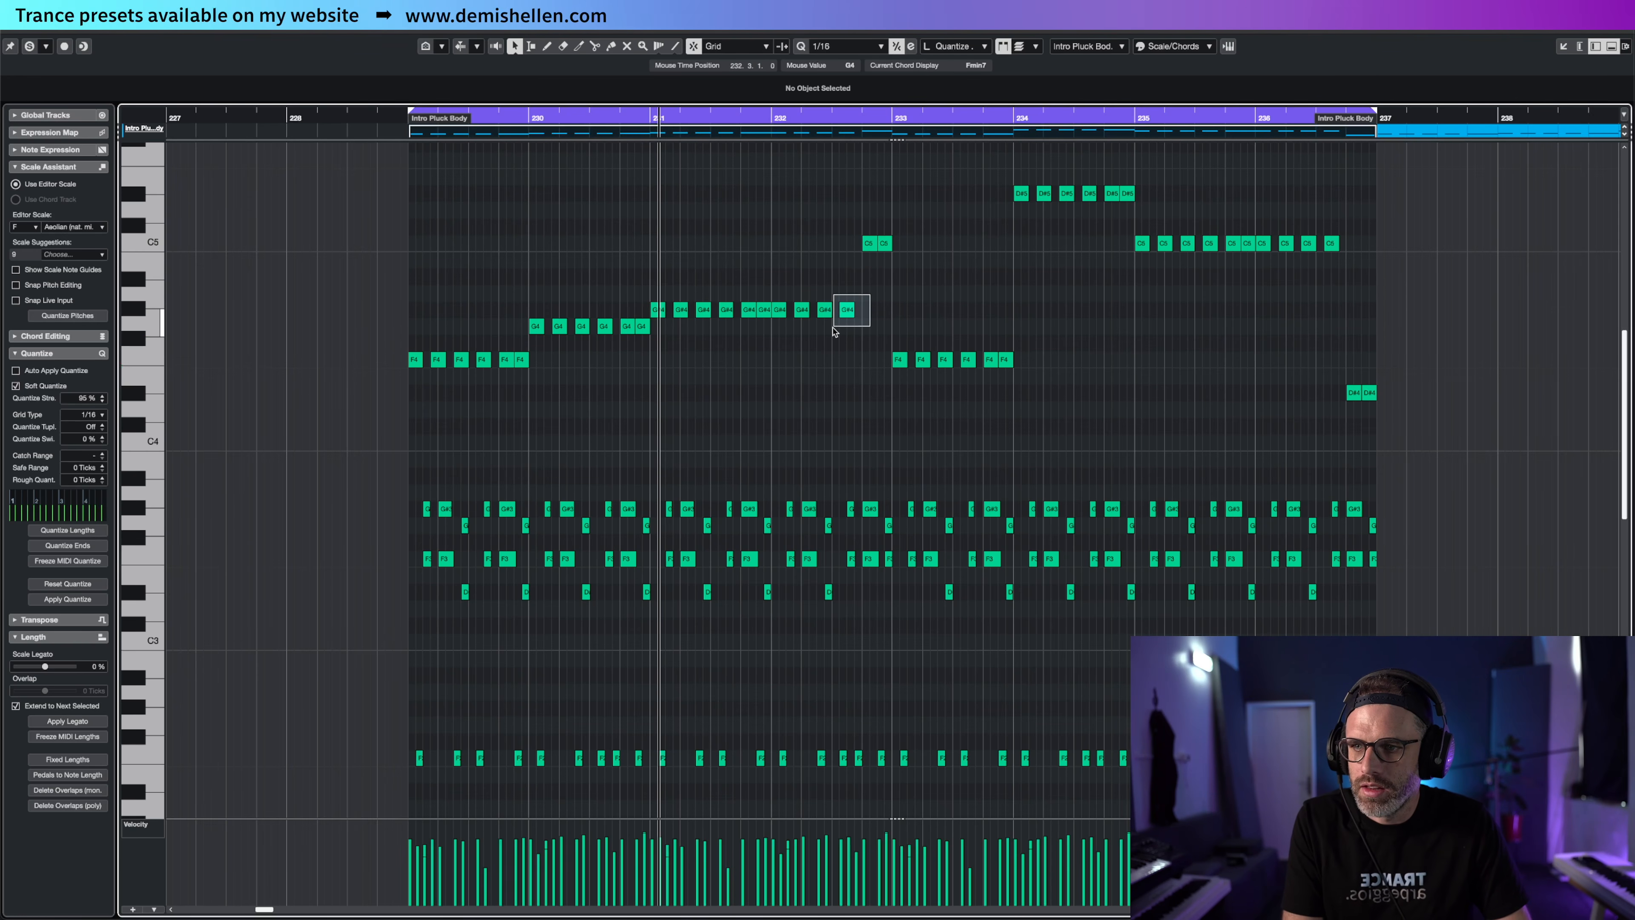
click(887, 243)
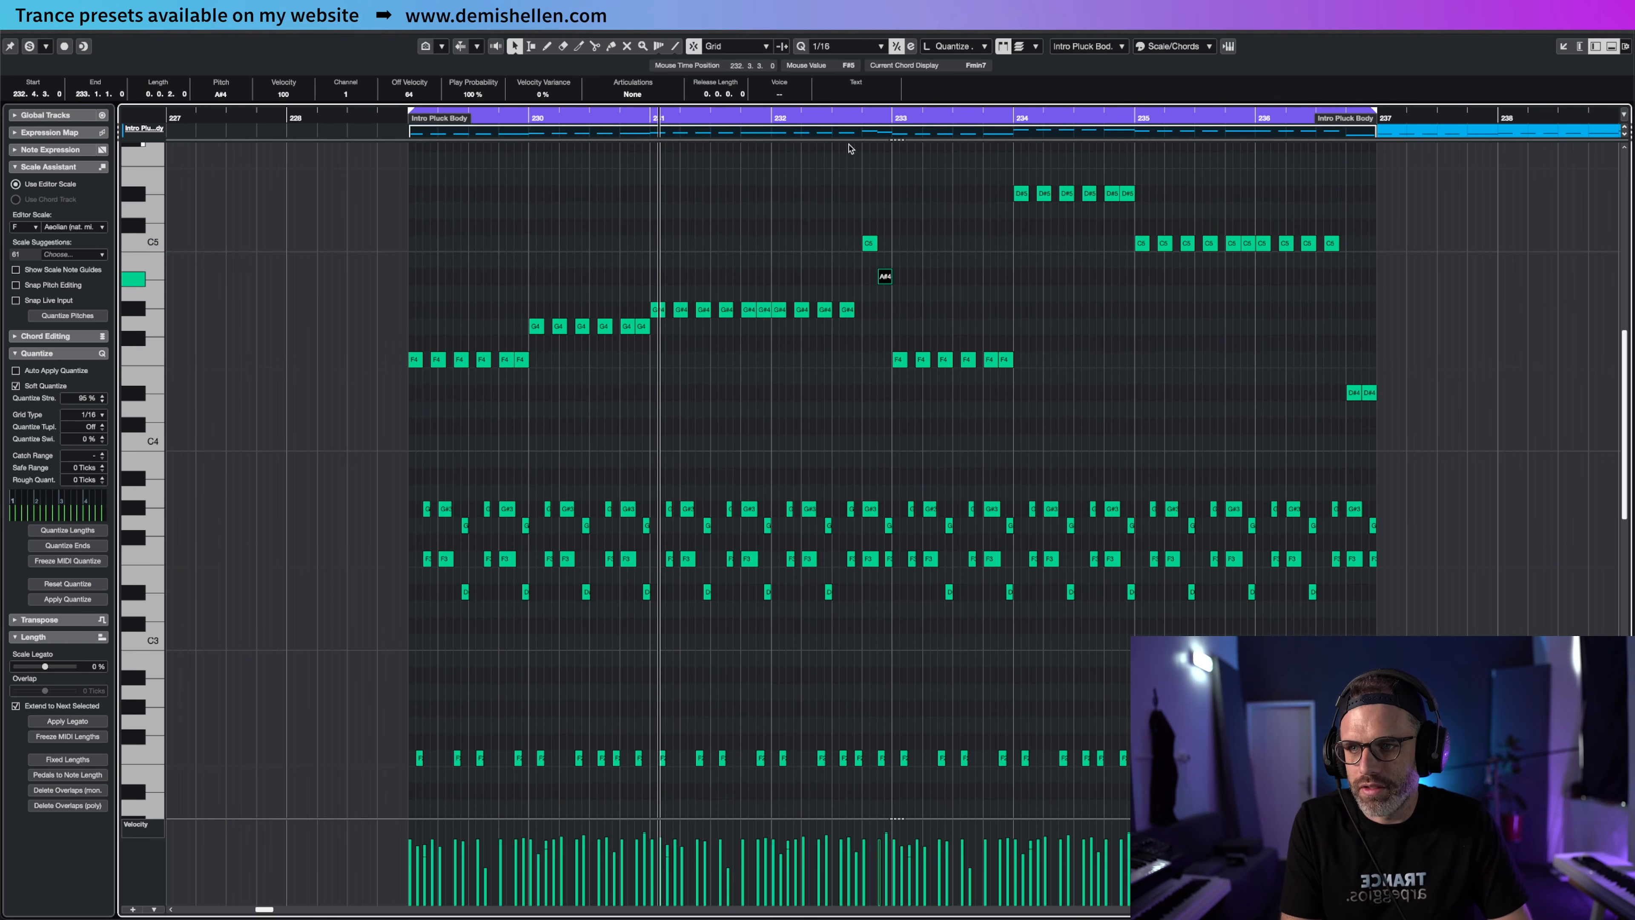
click(809, 119)
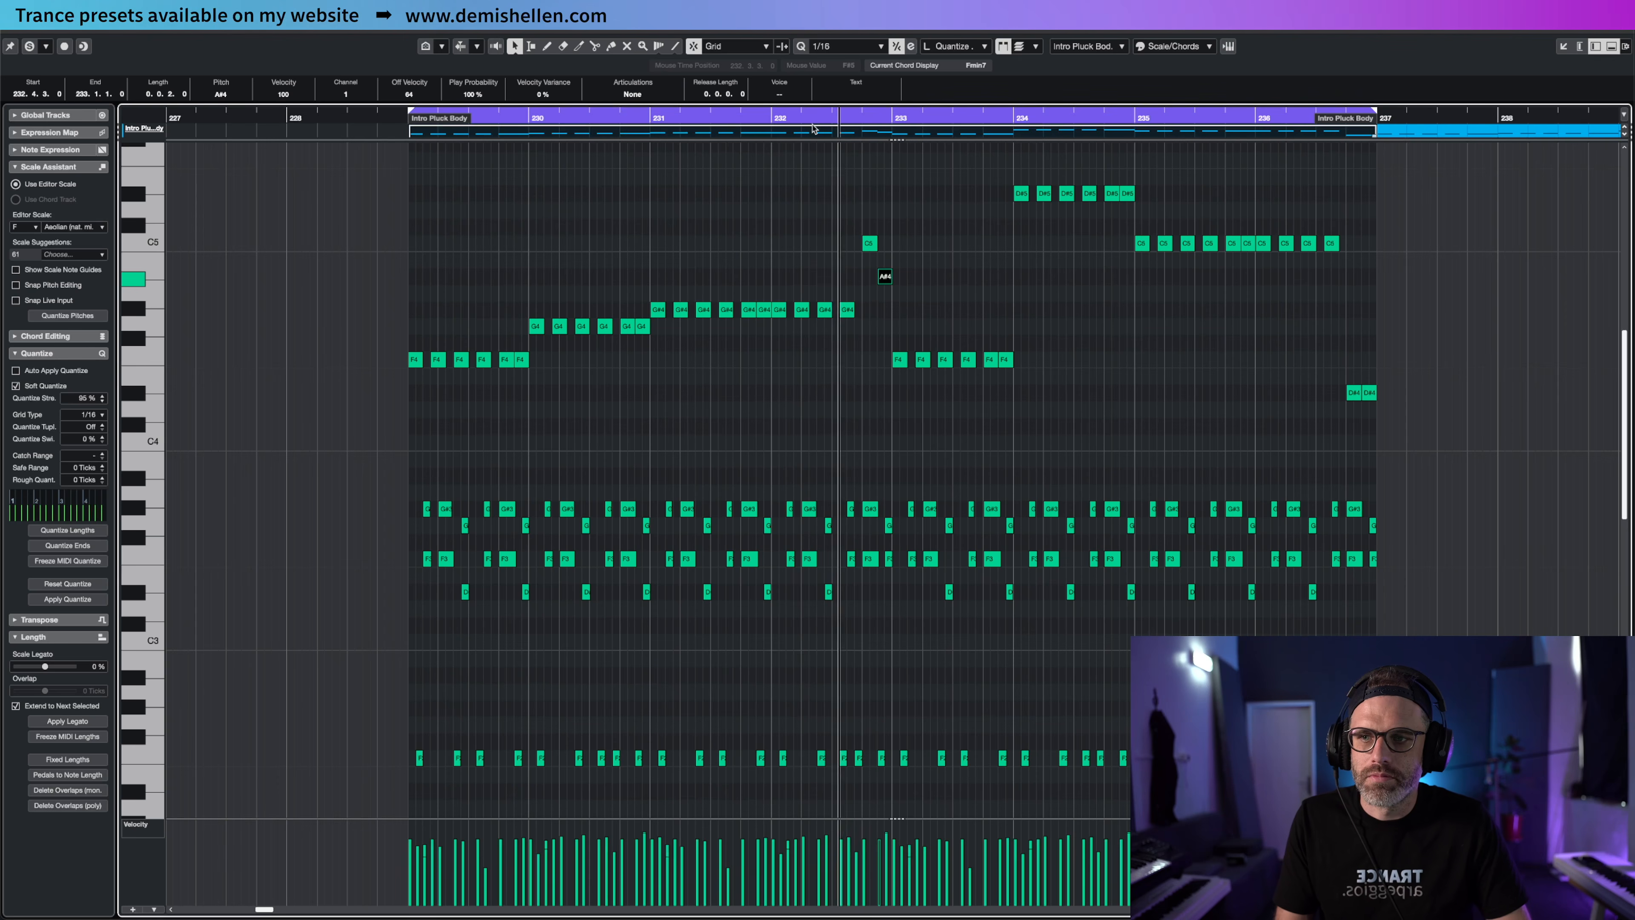
drag(884, 275, 886, 245)
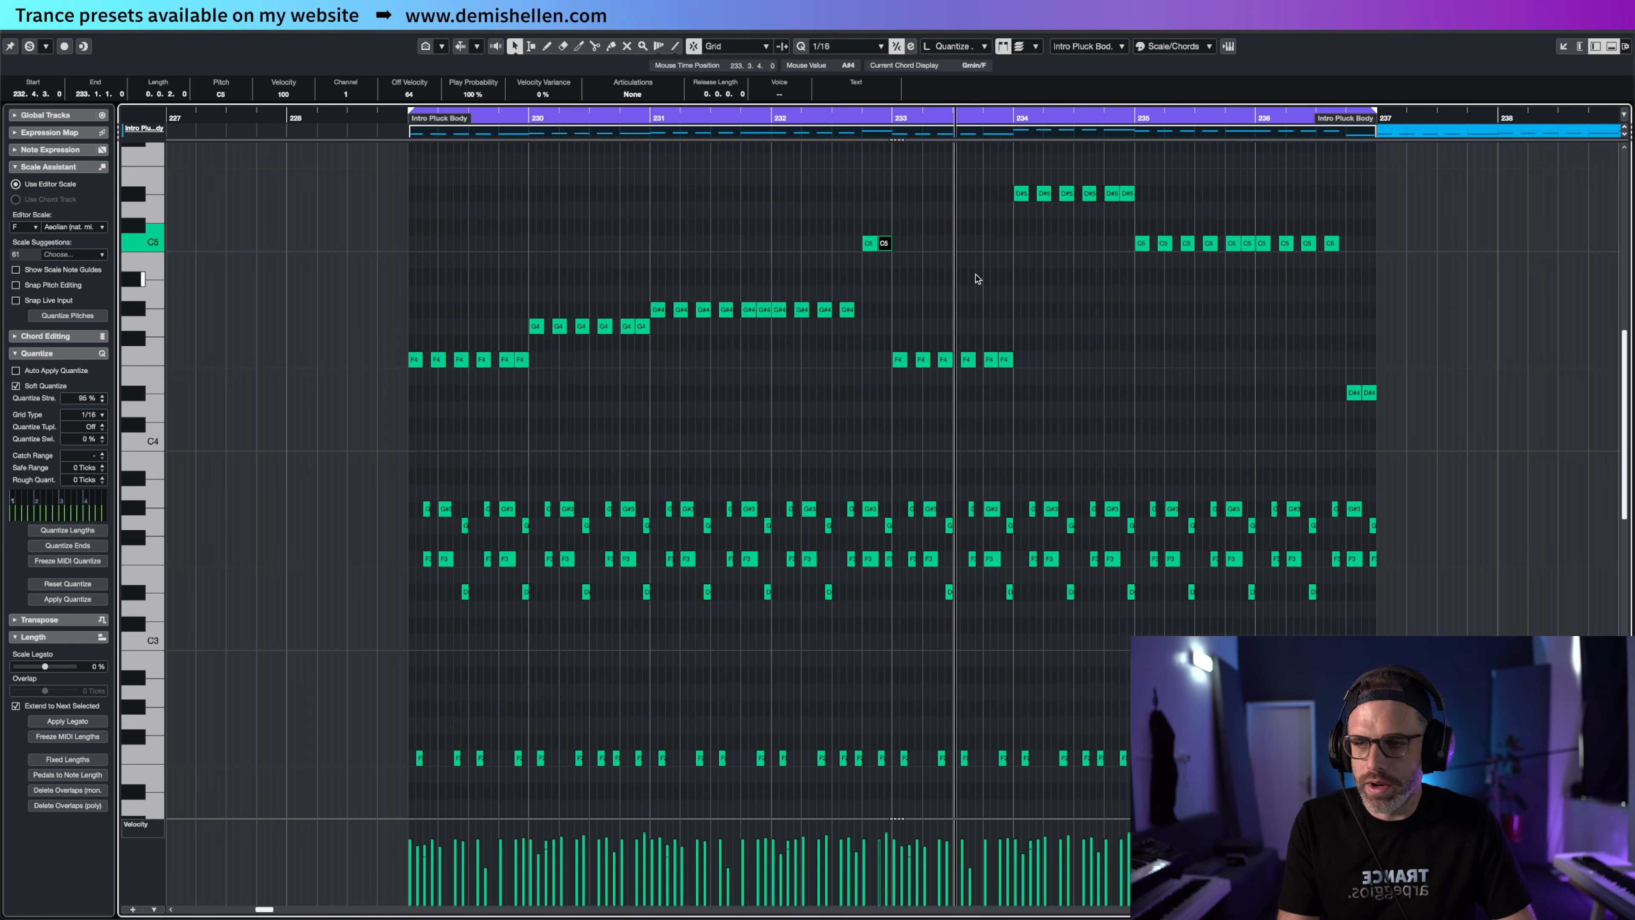
Shift all the upper melody notes in bars 229 to 236 down an octave and back up again
drag(1446, 157, 389, 428)
key(shift+Down)
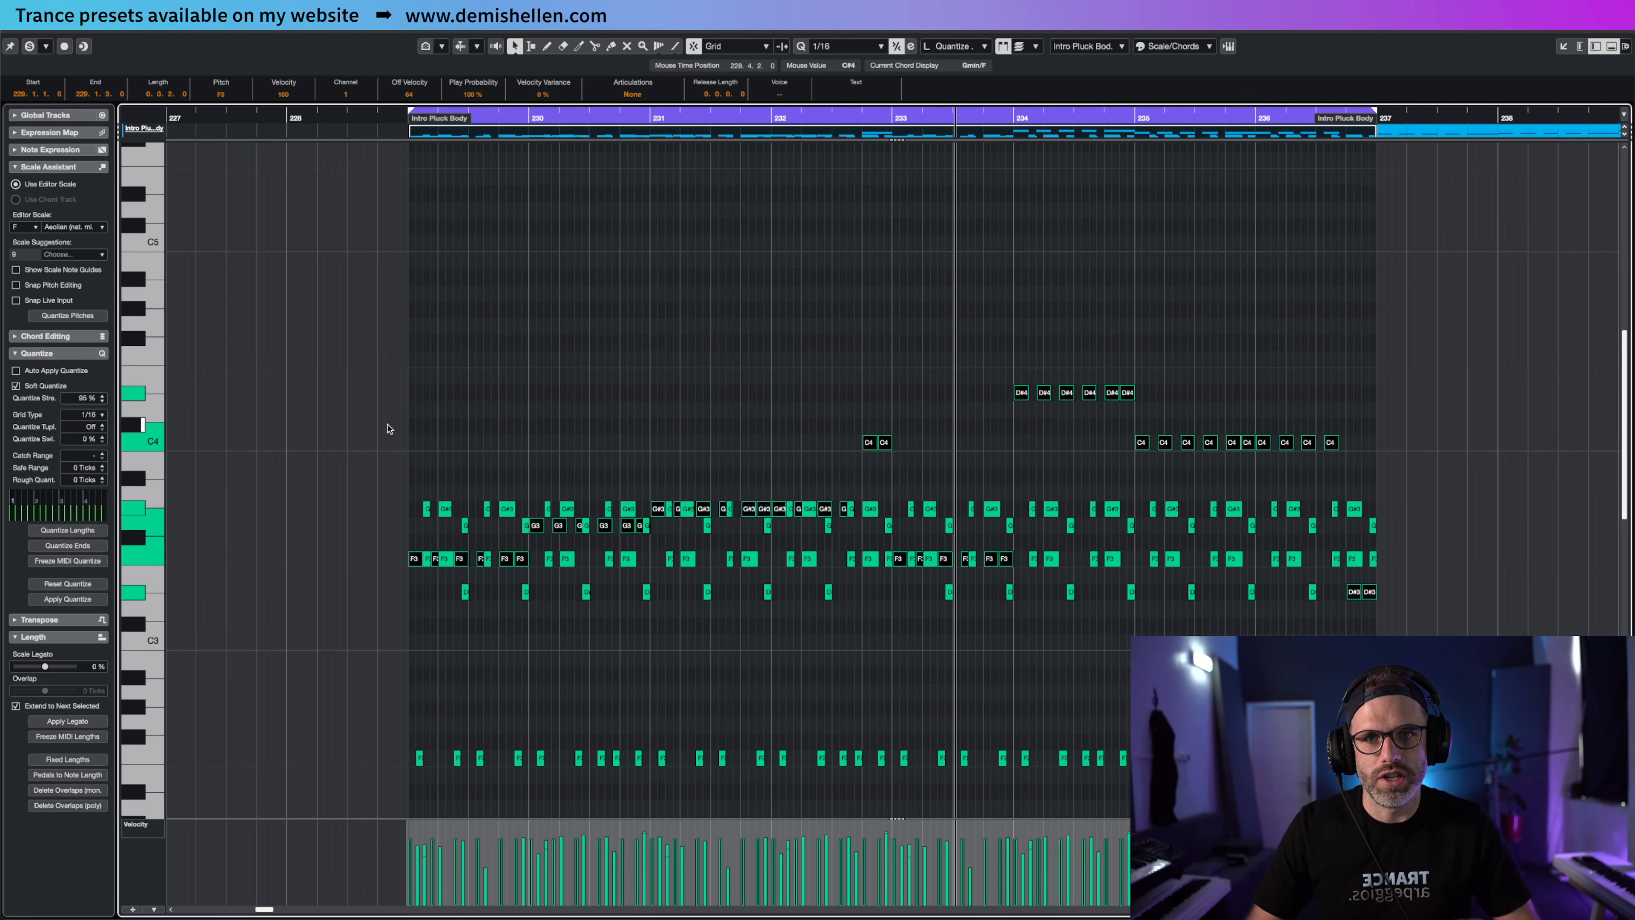
key(shift+Up)
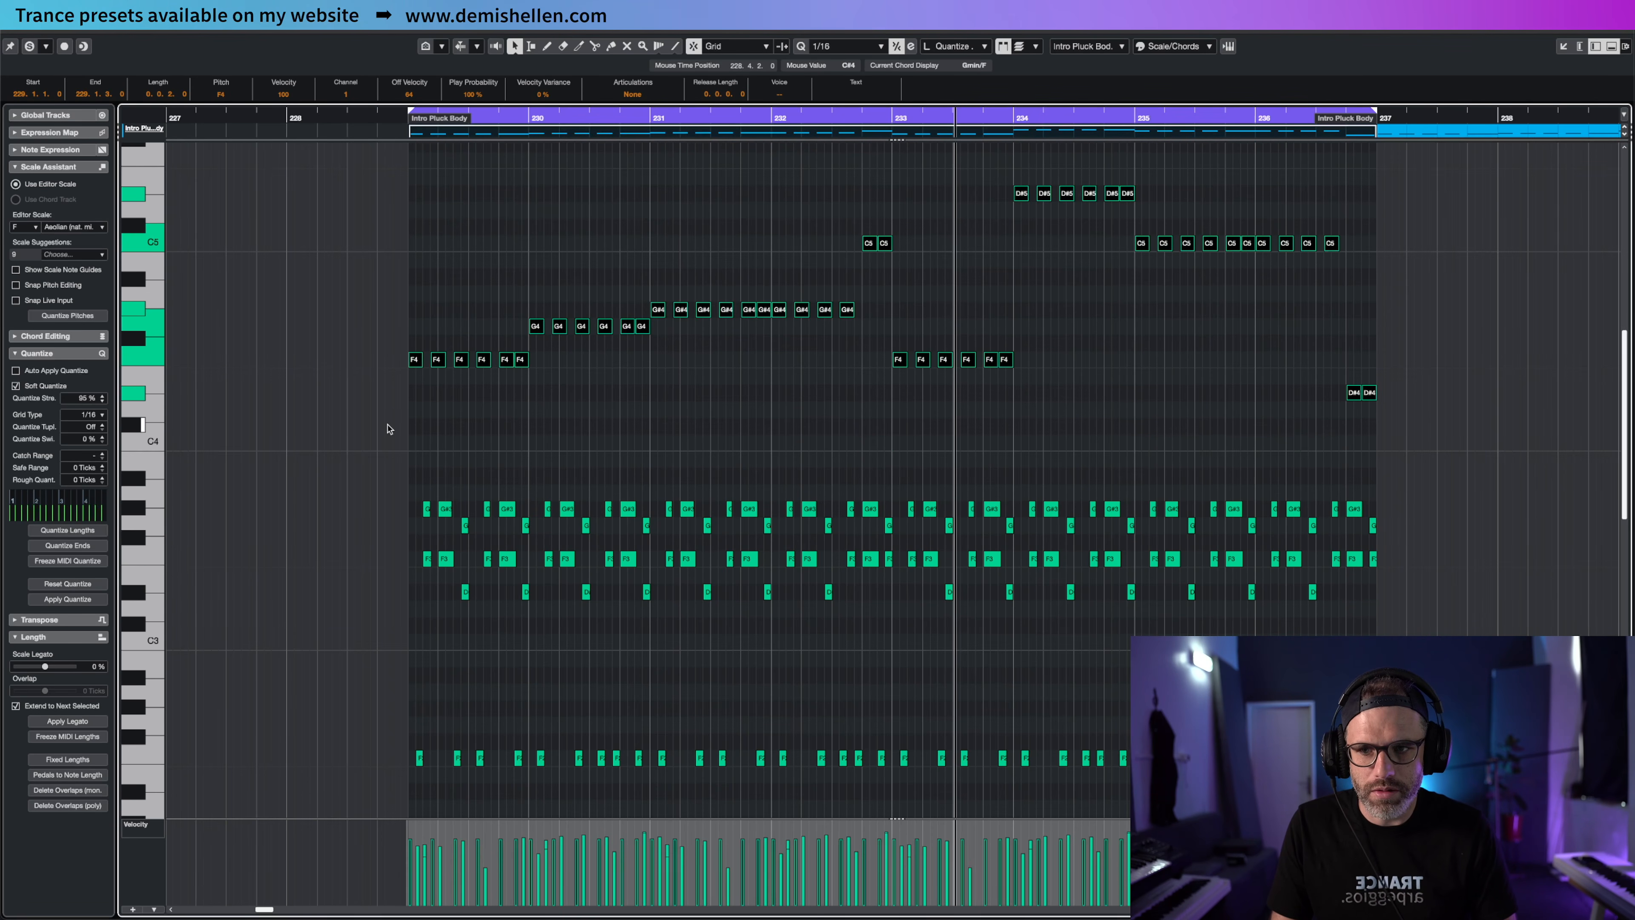
Audition the upper melody an octave lower and two semitones higher than its F4 starting pitch
key(shift+Down)
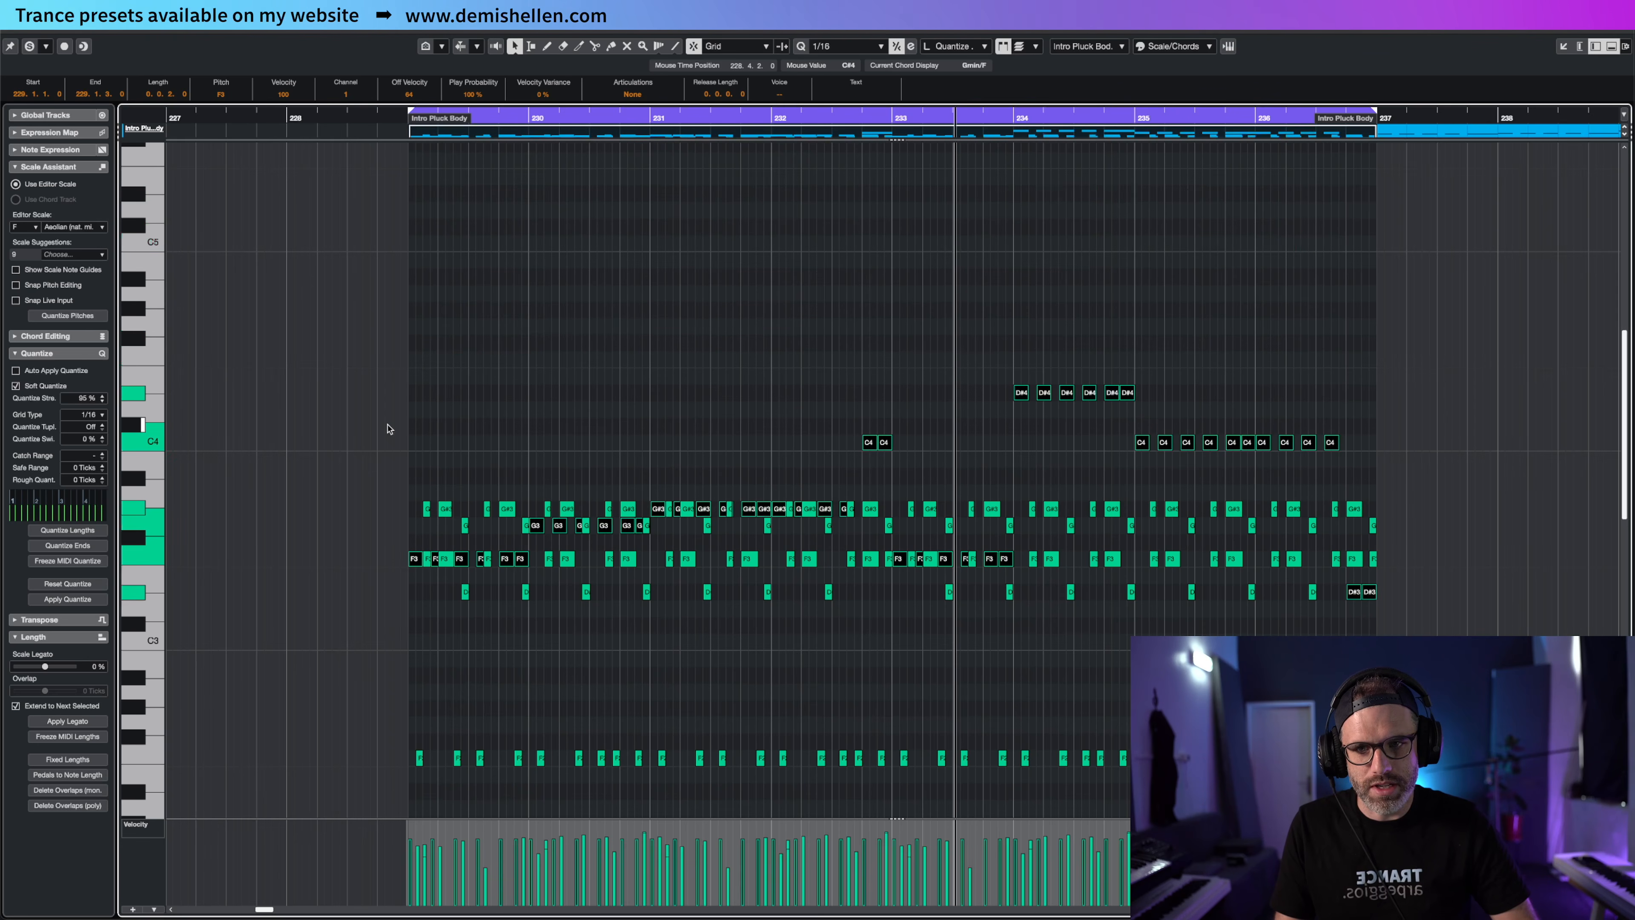
key(Up)
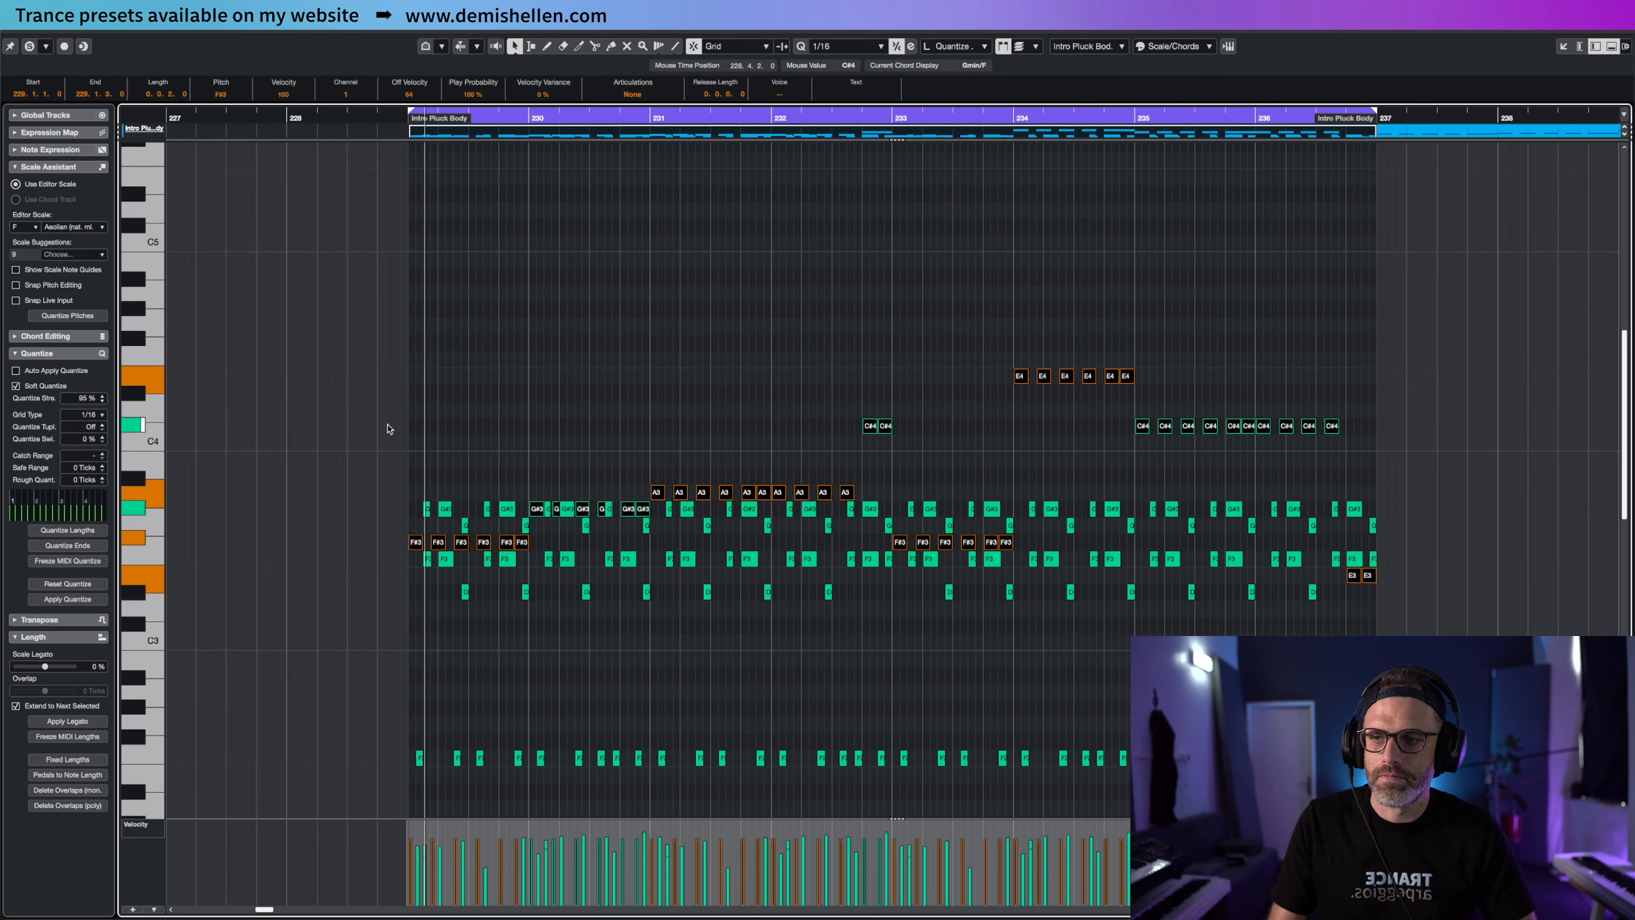
key(Up)
key(shift+Up)
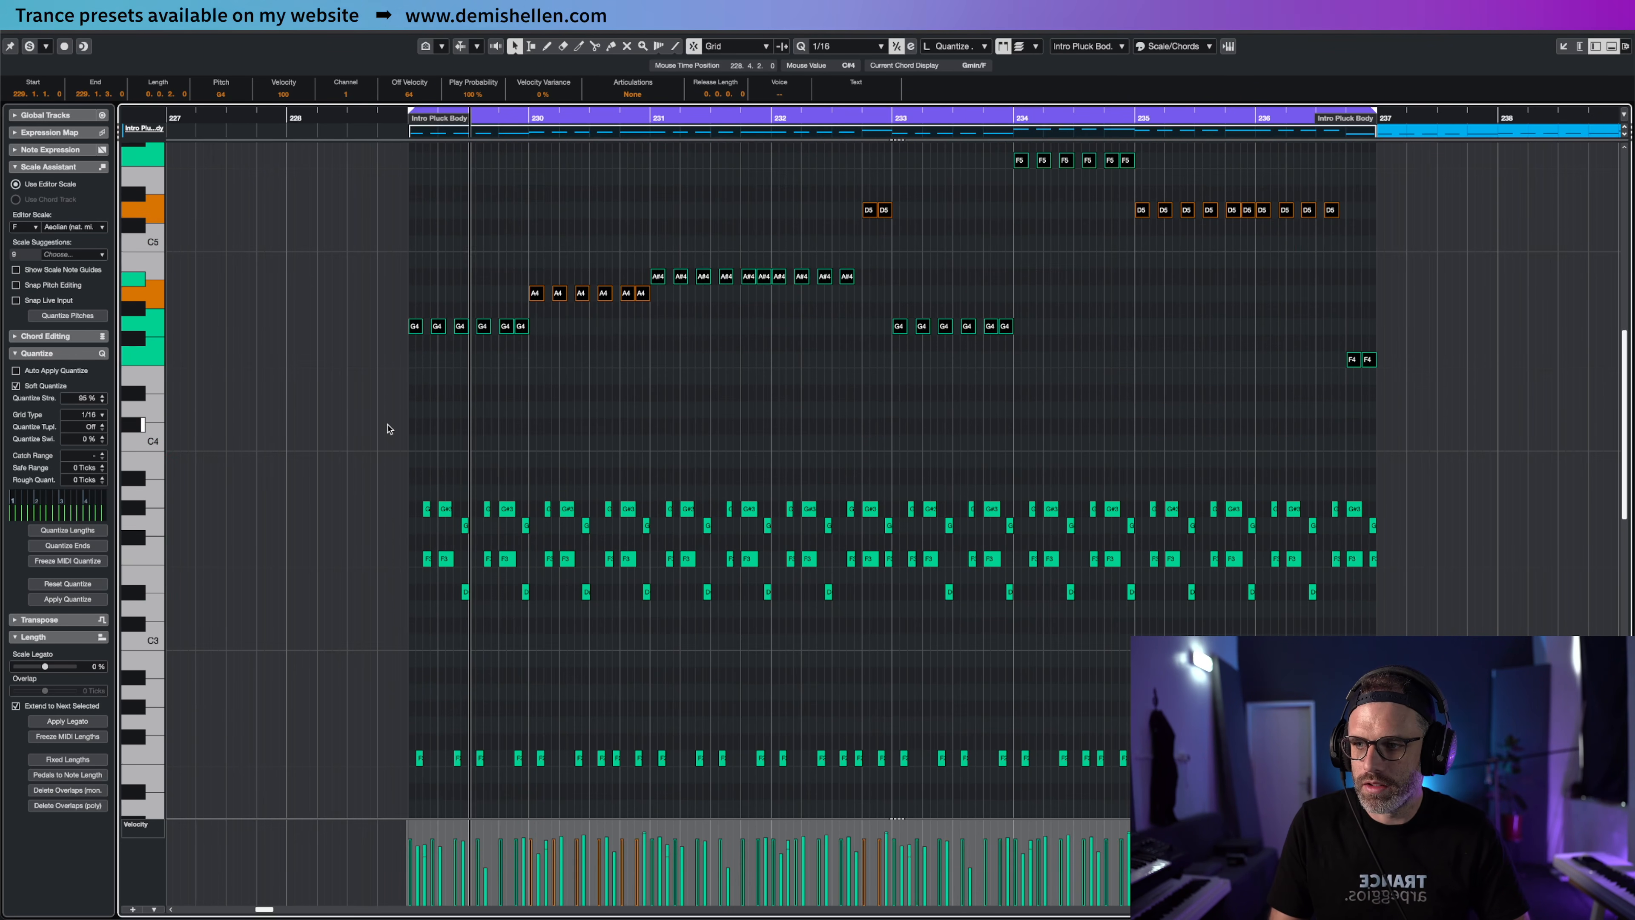
key(Down)
key(Down)
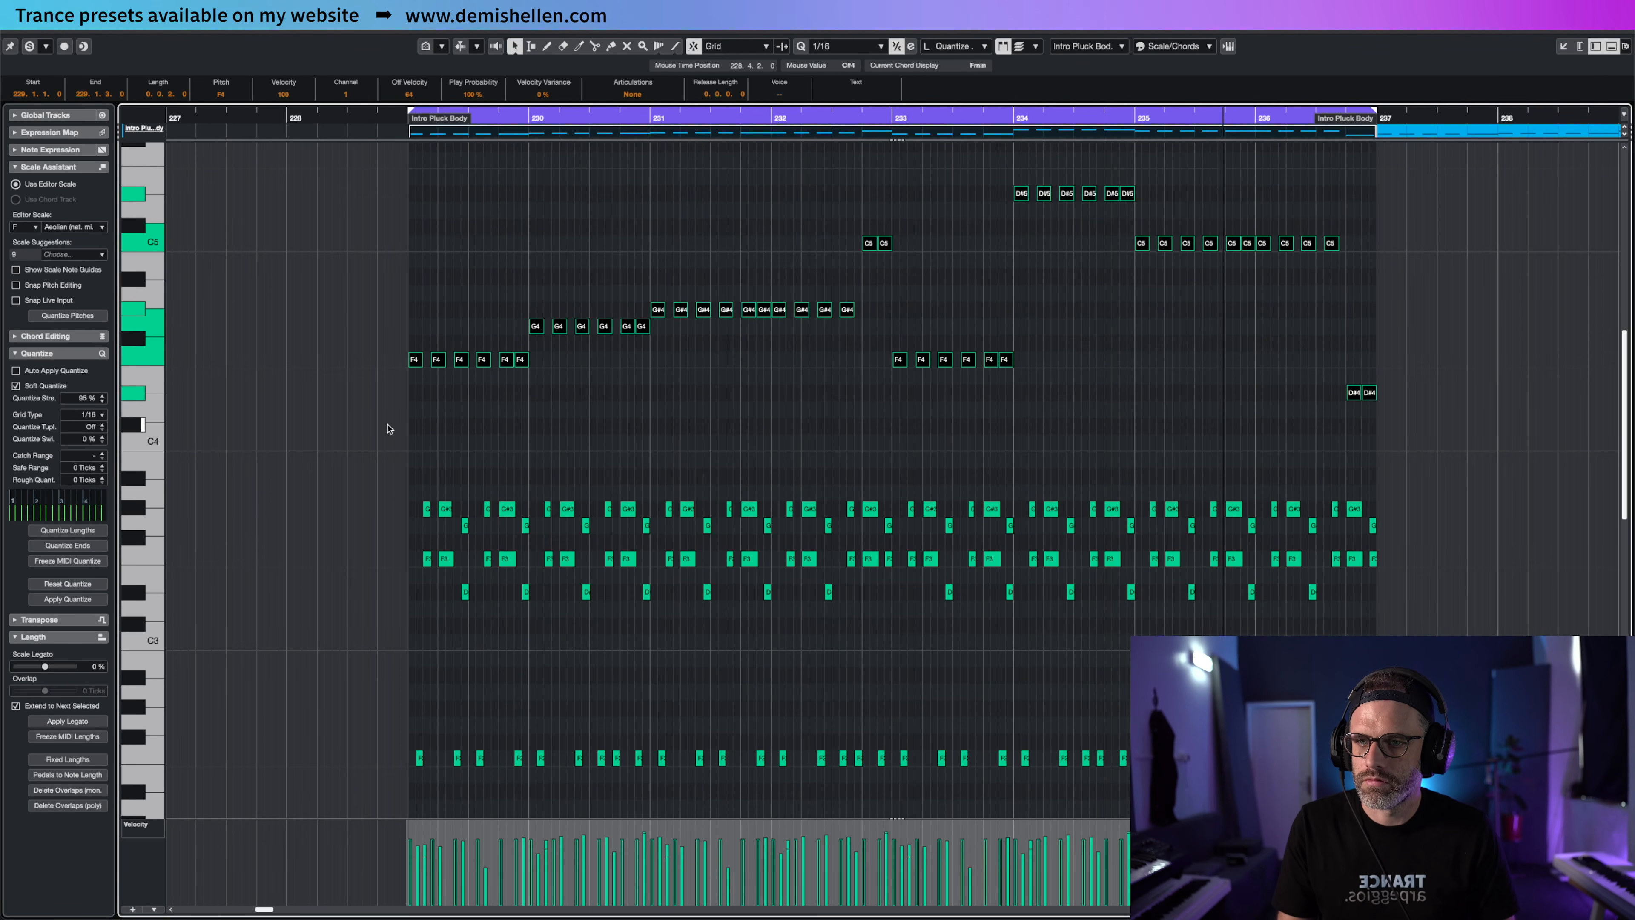
key(shift+Down)
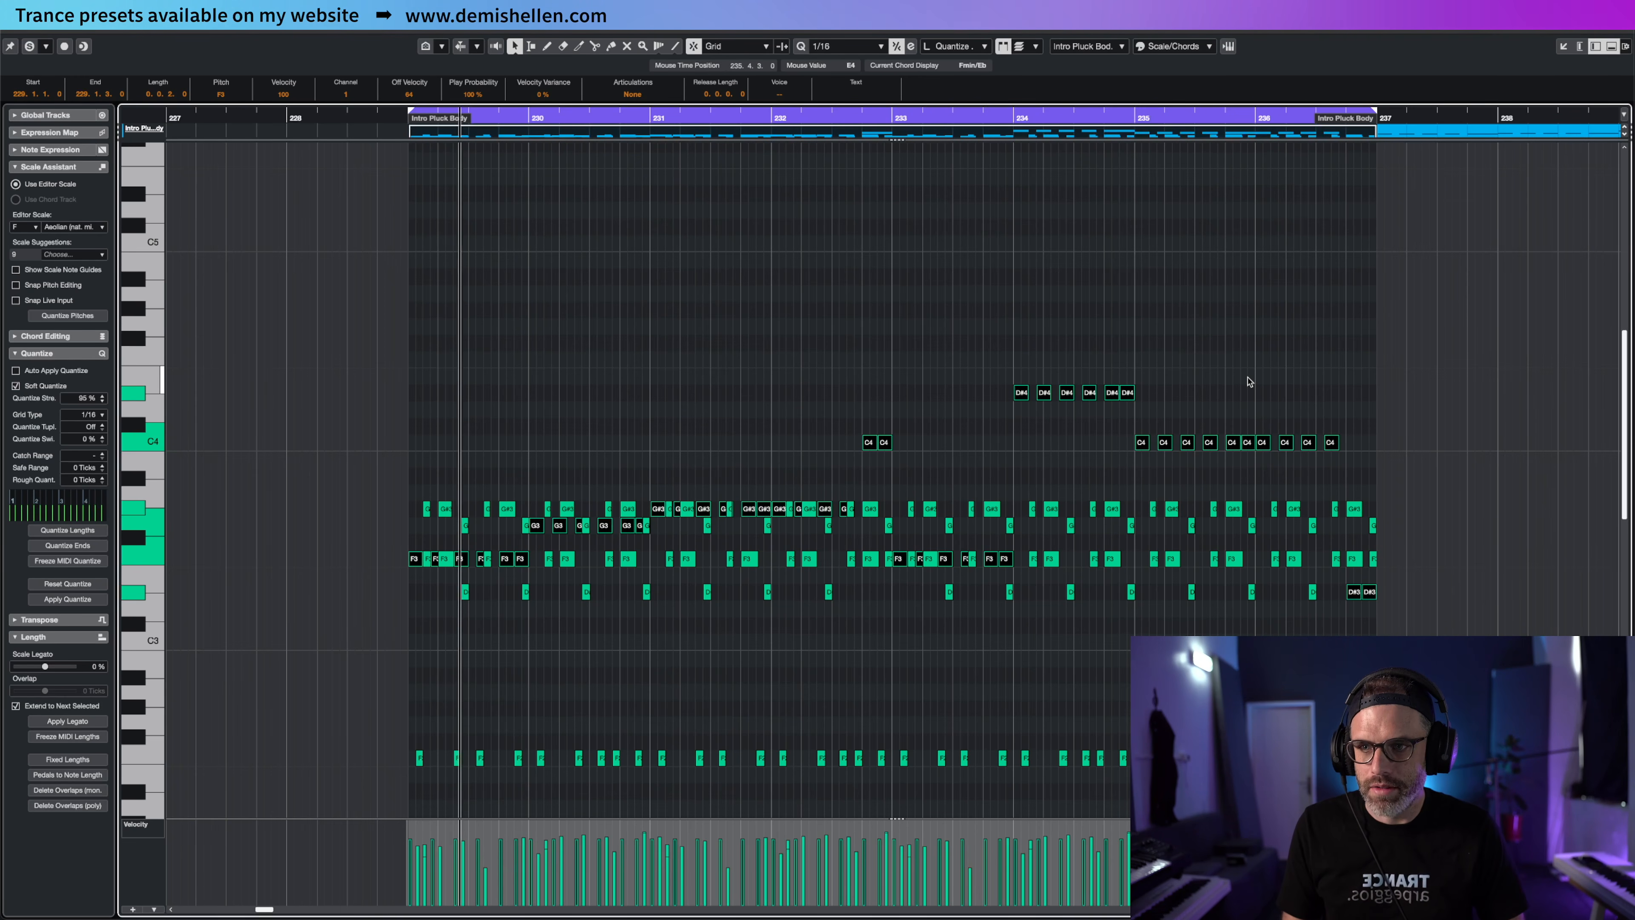
Copy the Intro Pluck Body part at bar 229 onto the Nexus 01 track and delete the copy's notes below C4
key(Return)
drag(856, 456, 857, 458)
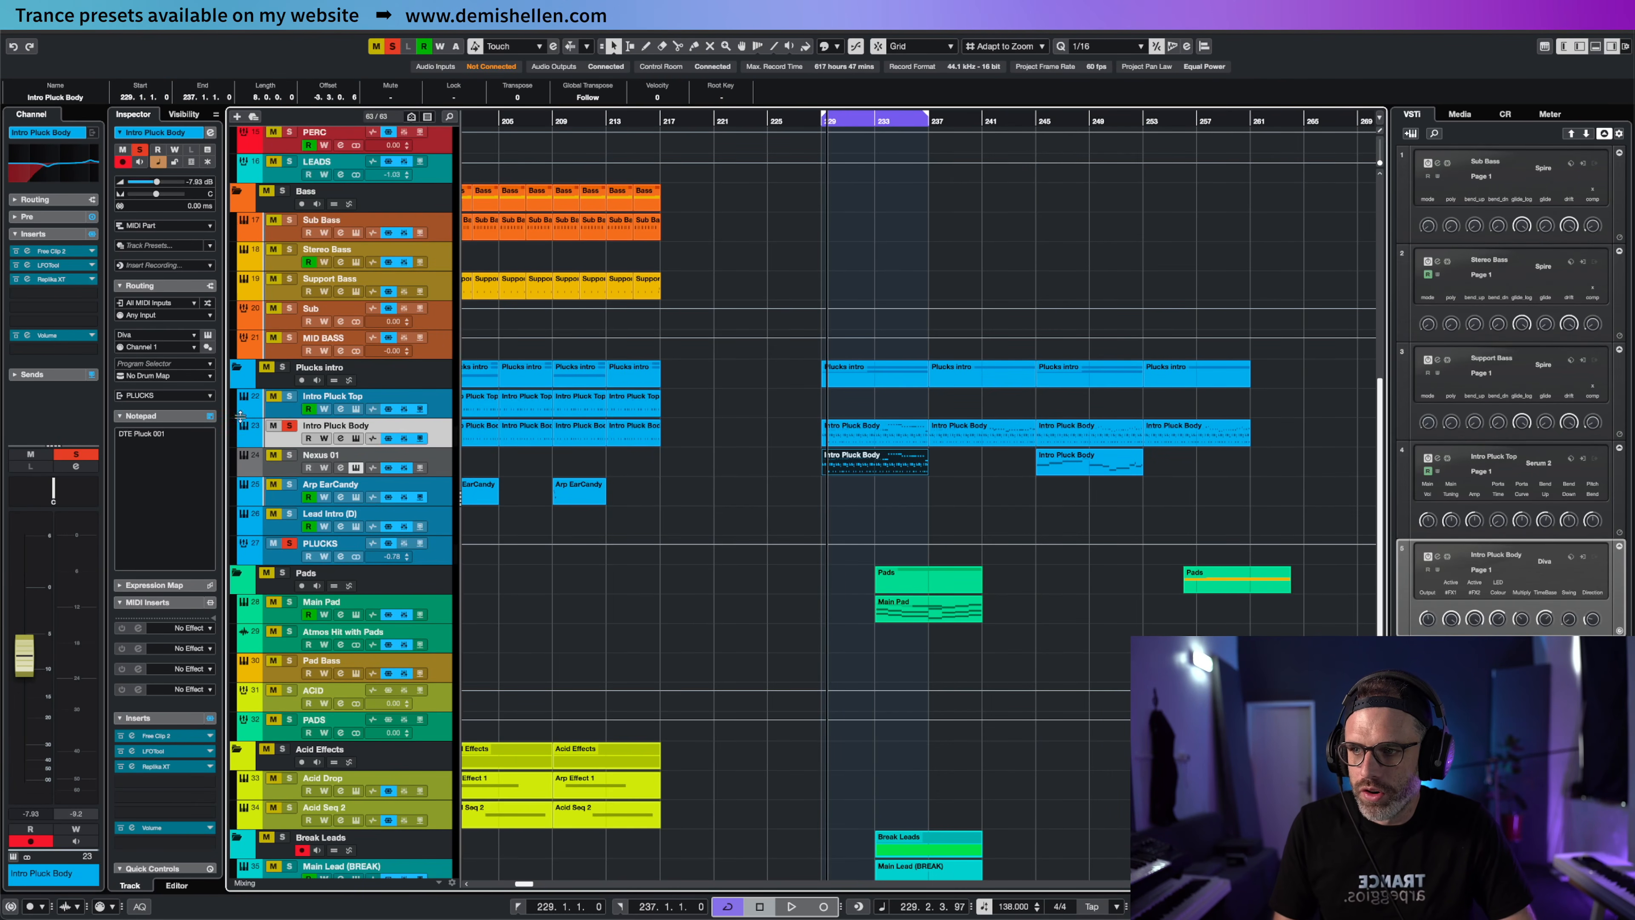
double_click(859, 467)
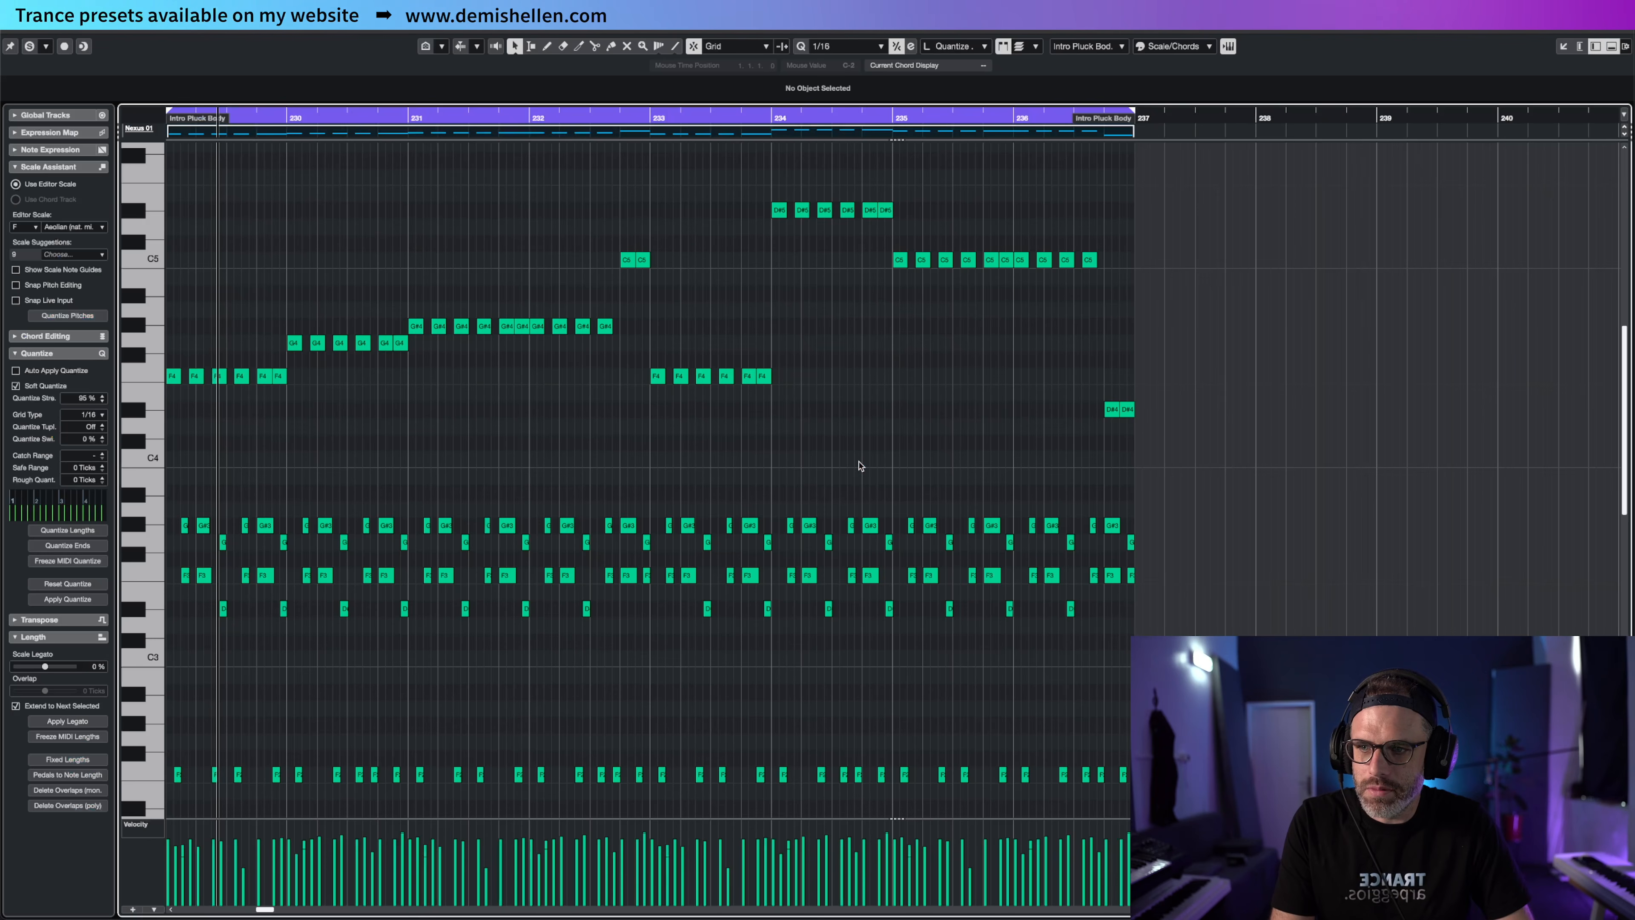
drag(1192, 492, 175, 803)
key(Delete)
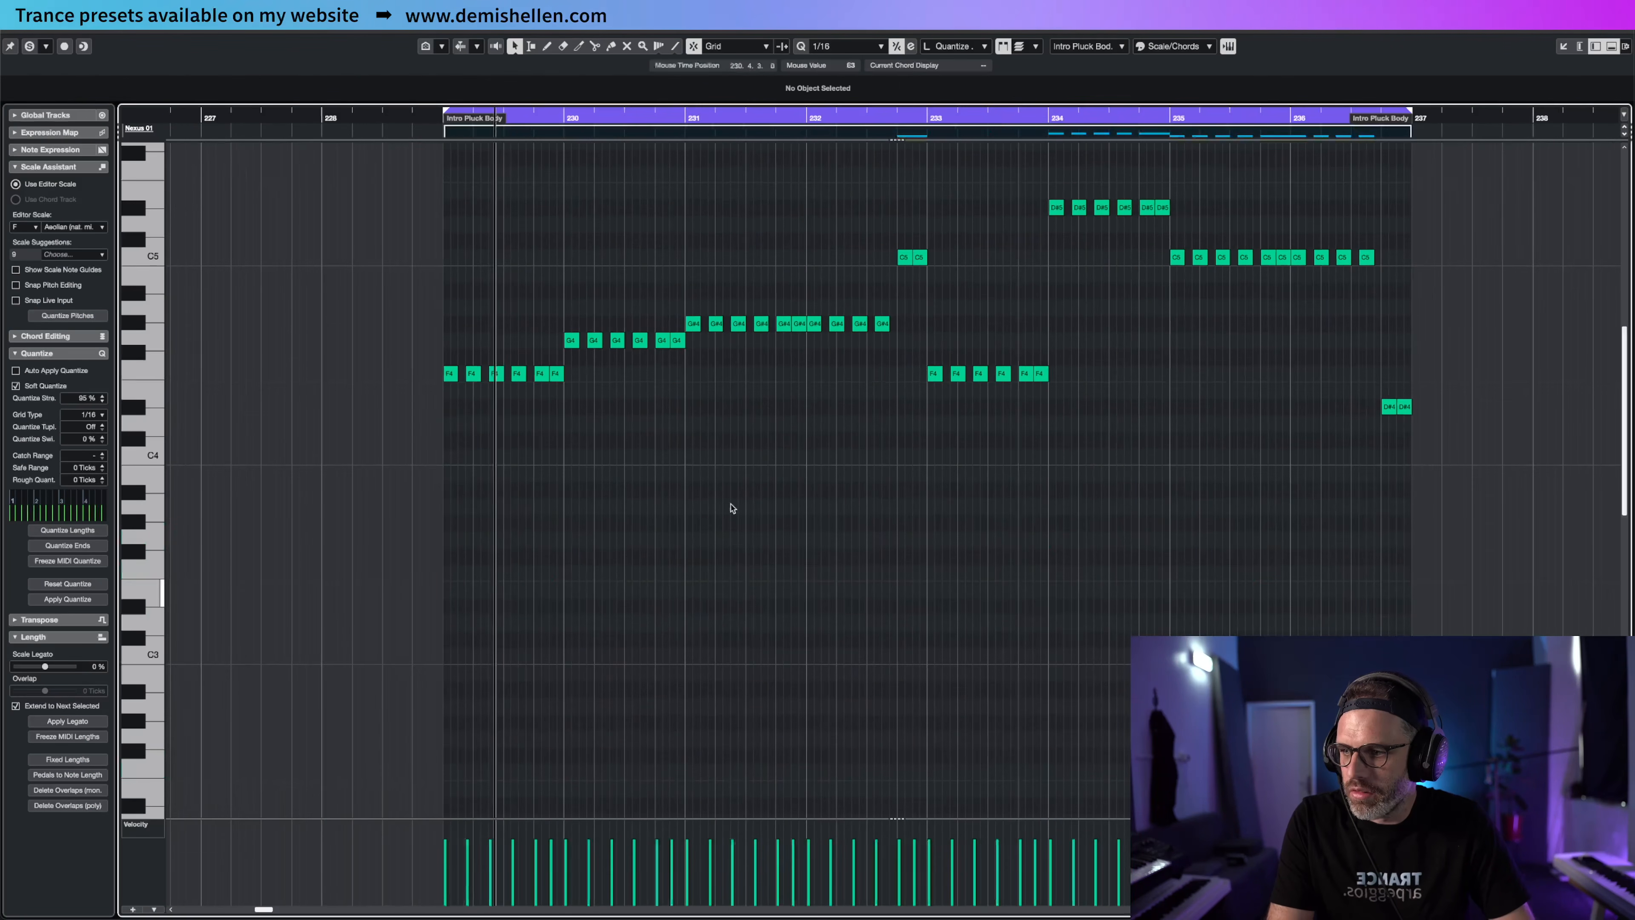
Delete the repeated melody notes in the Nexus 01 part, keeping only the first note of each same-pitch group
drag(488, 392, 464, 386)
key(Delete)
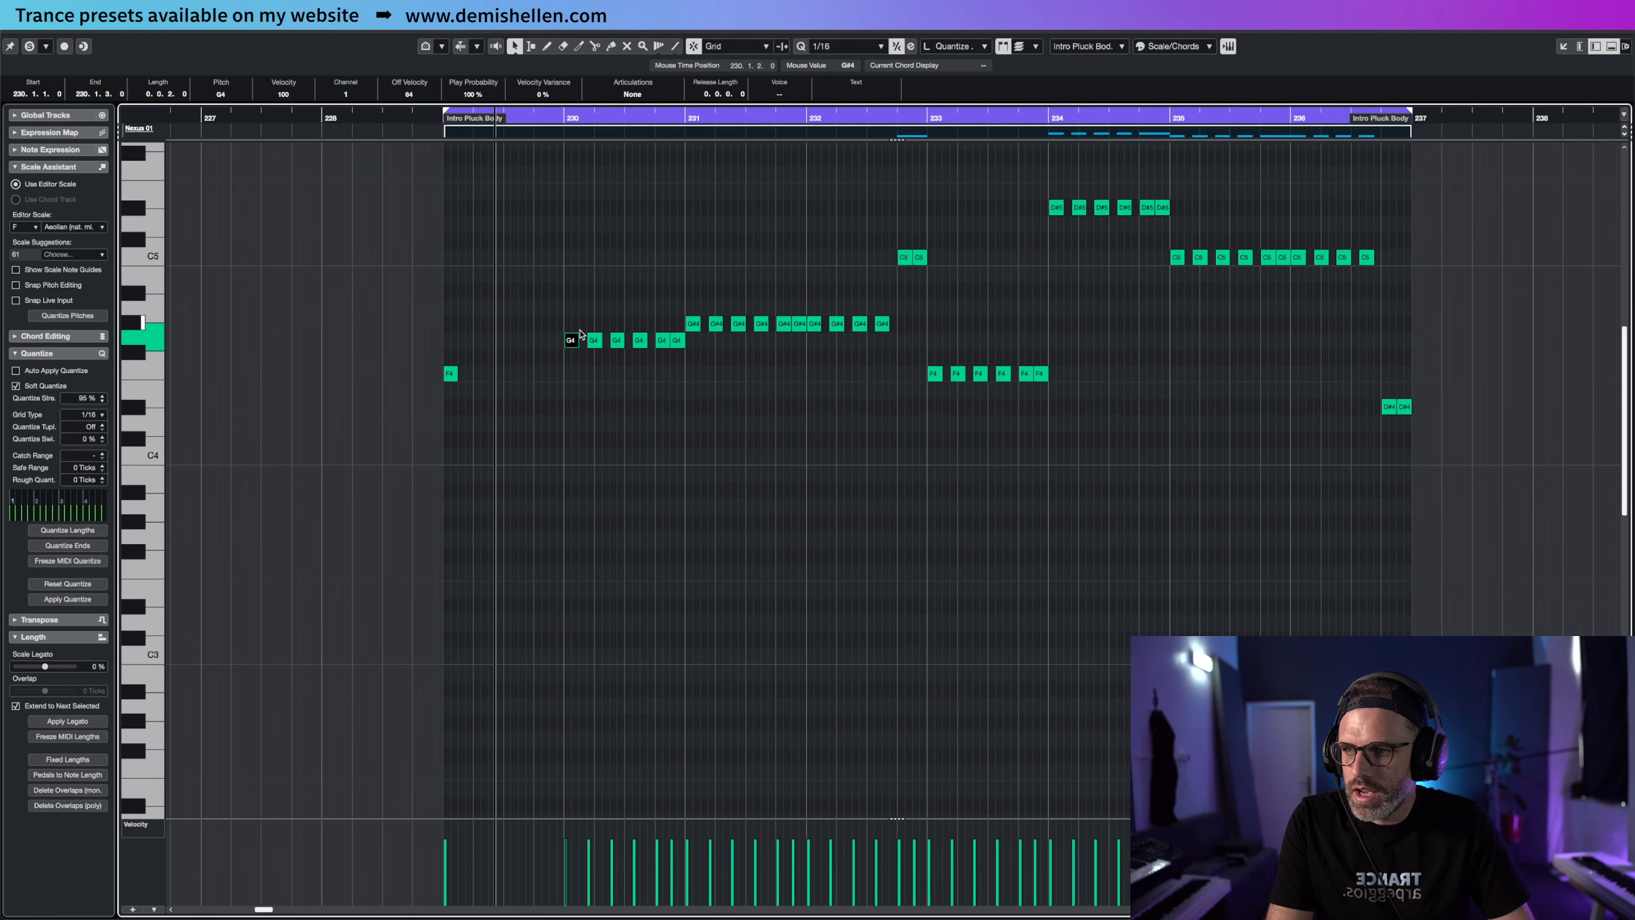
drag(672, 365, 673, 366)
key(Delete)
drag(704, 303, 894, 337)
key(Delete)
drag(917, 244, 929, 268)
key(Delete)
drag(945, 345, 1077, 387)
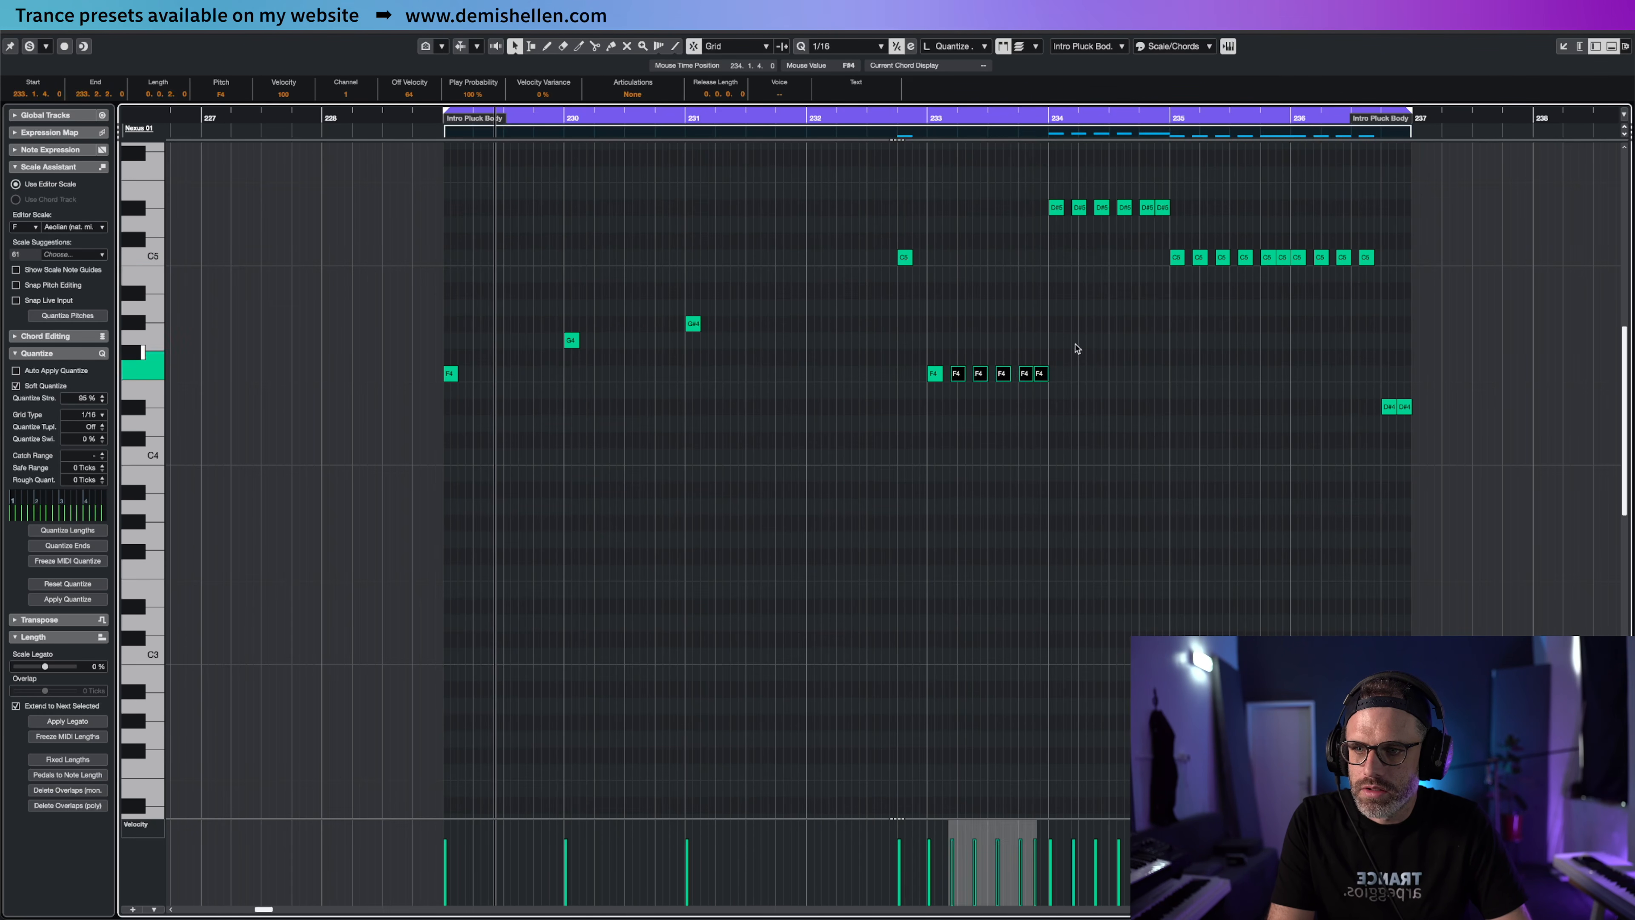
key(Delete)
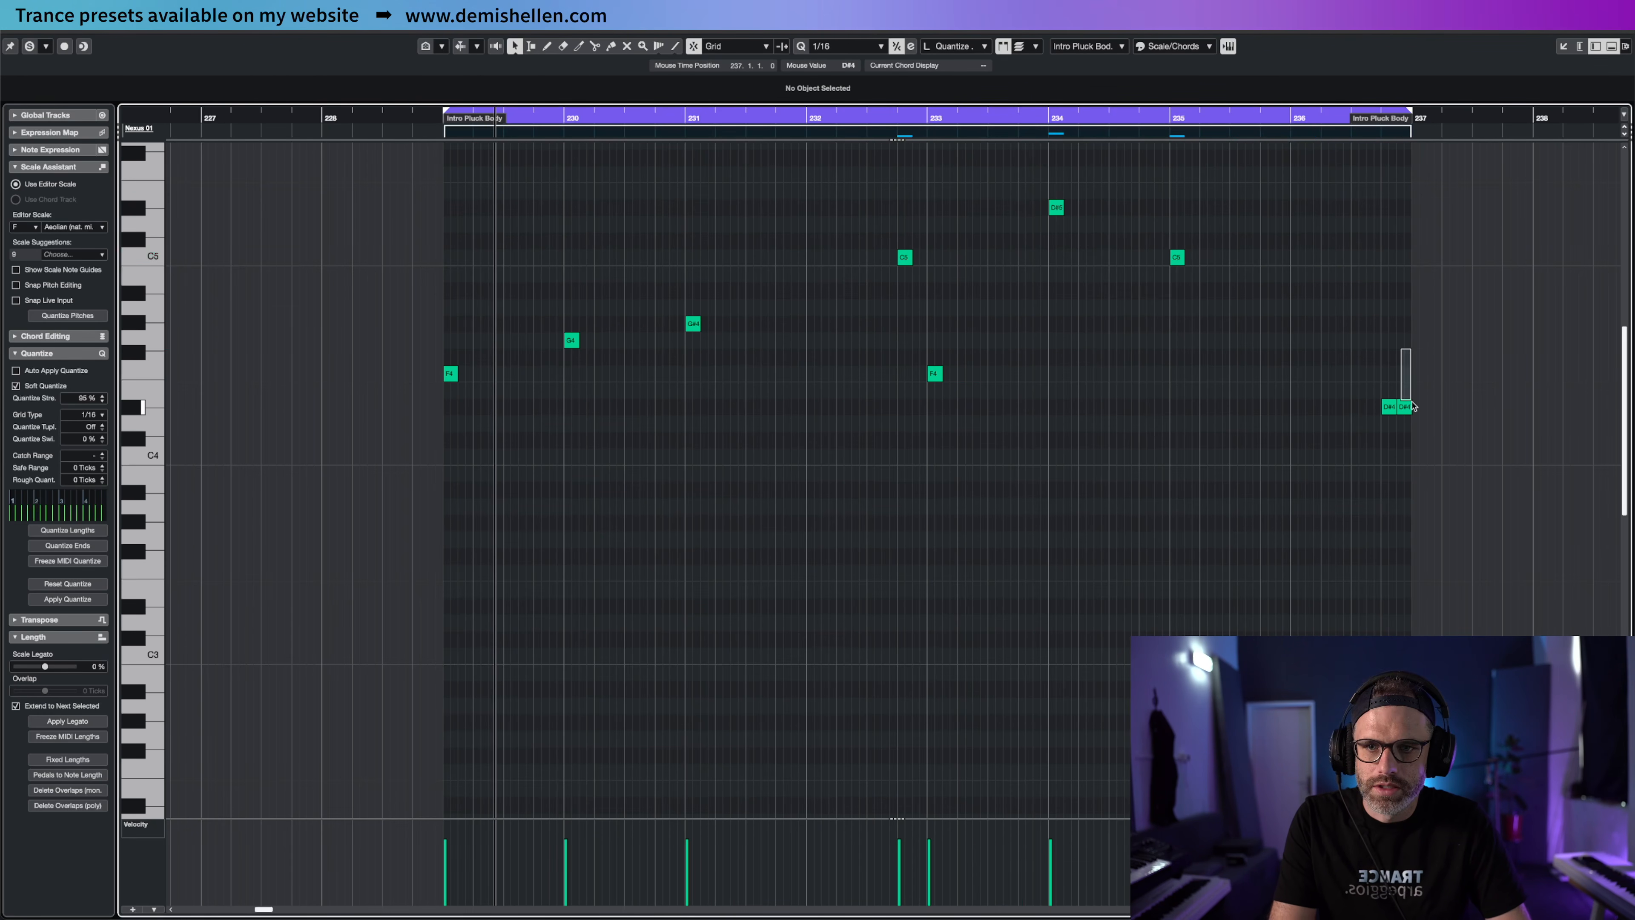
Apply legato to all the Nexus 01 notes, extend the last D#4 to the end of bar 236, and play the part
key(ctrl+a)
click(94, 721)
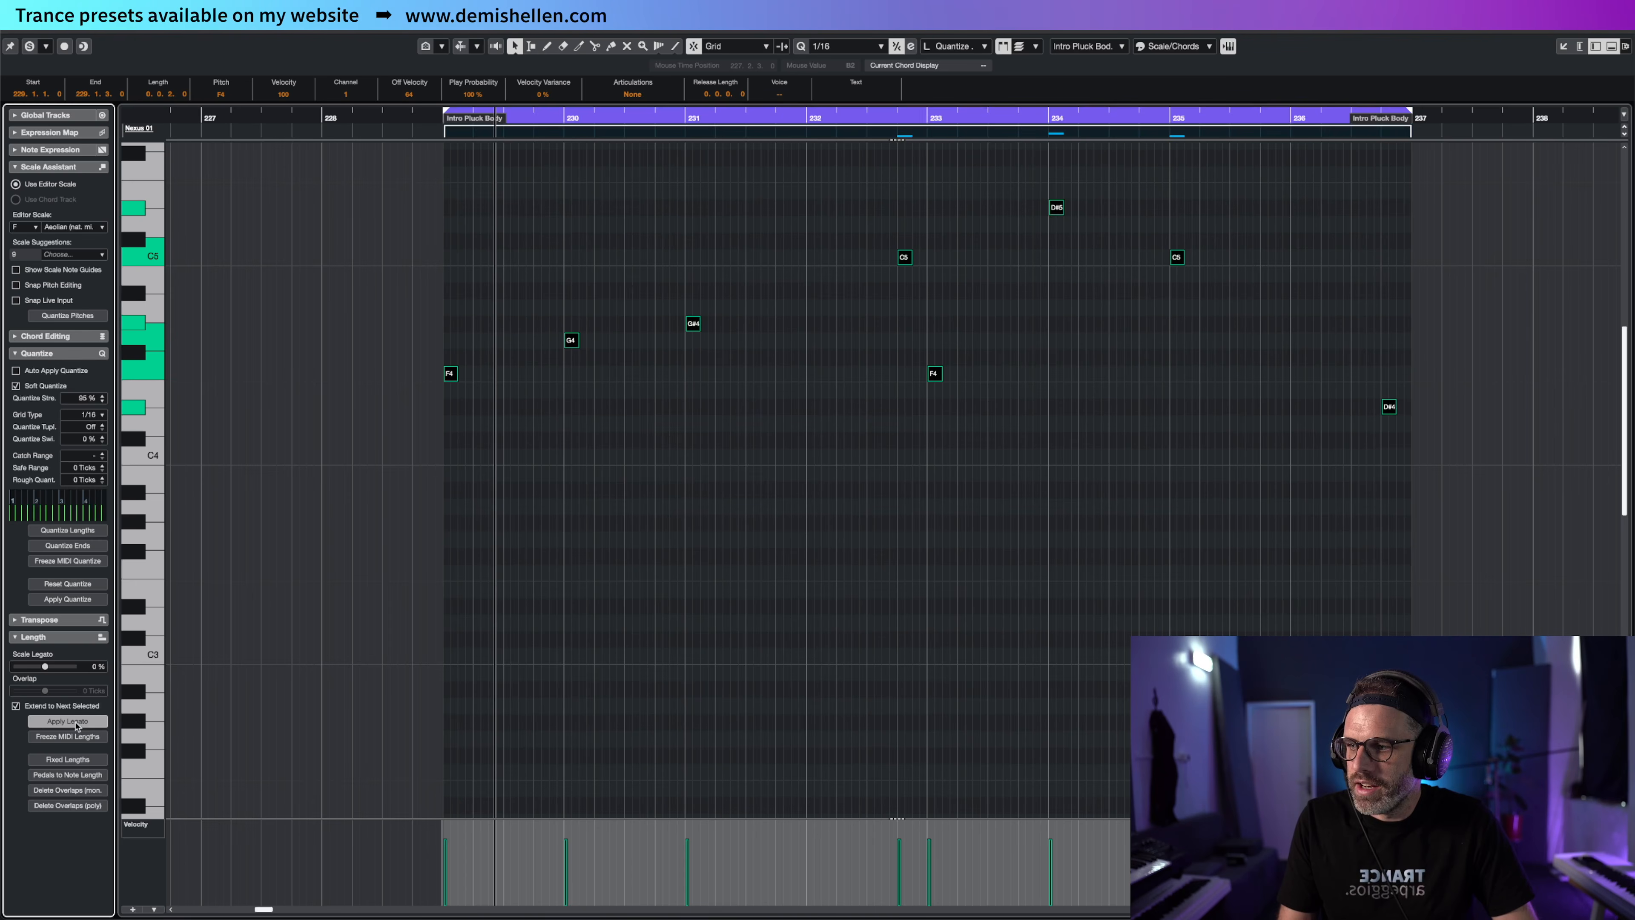
click(1240, 332)
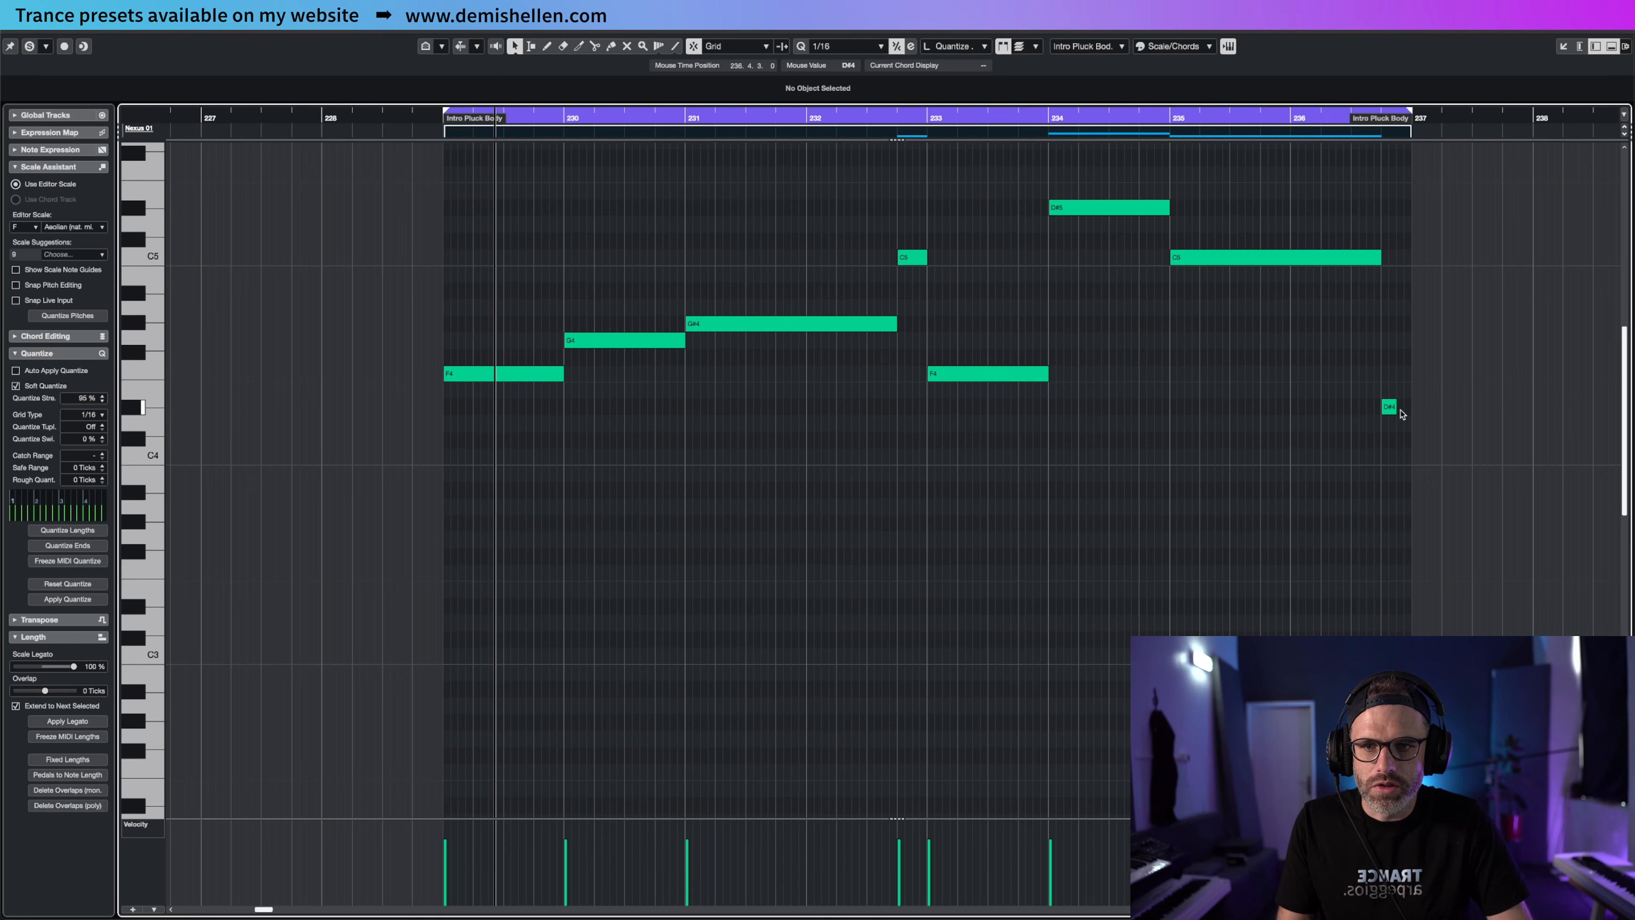
drag(1400, 412, 1412, 407)
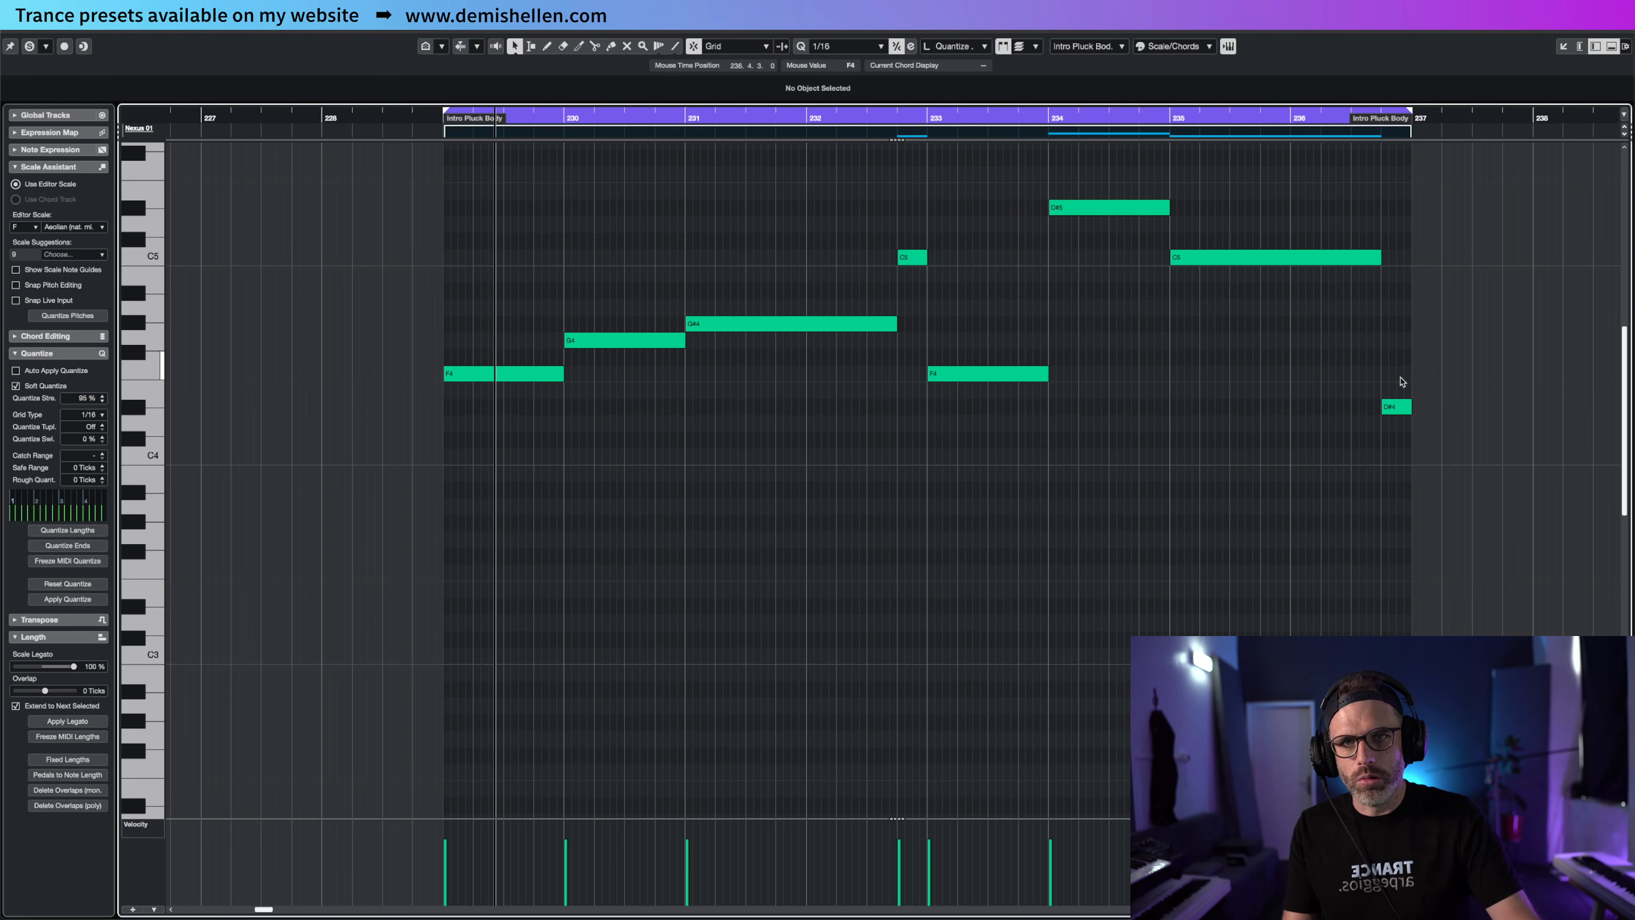
key(space)
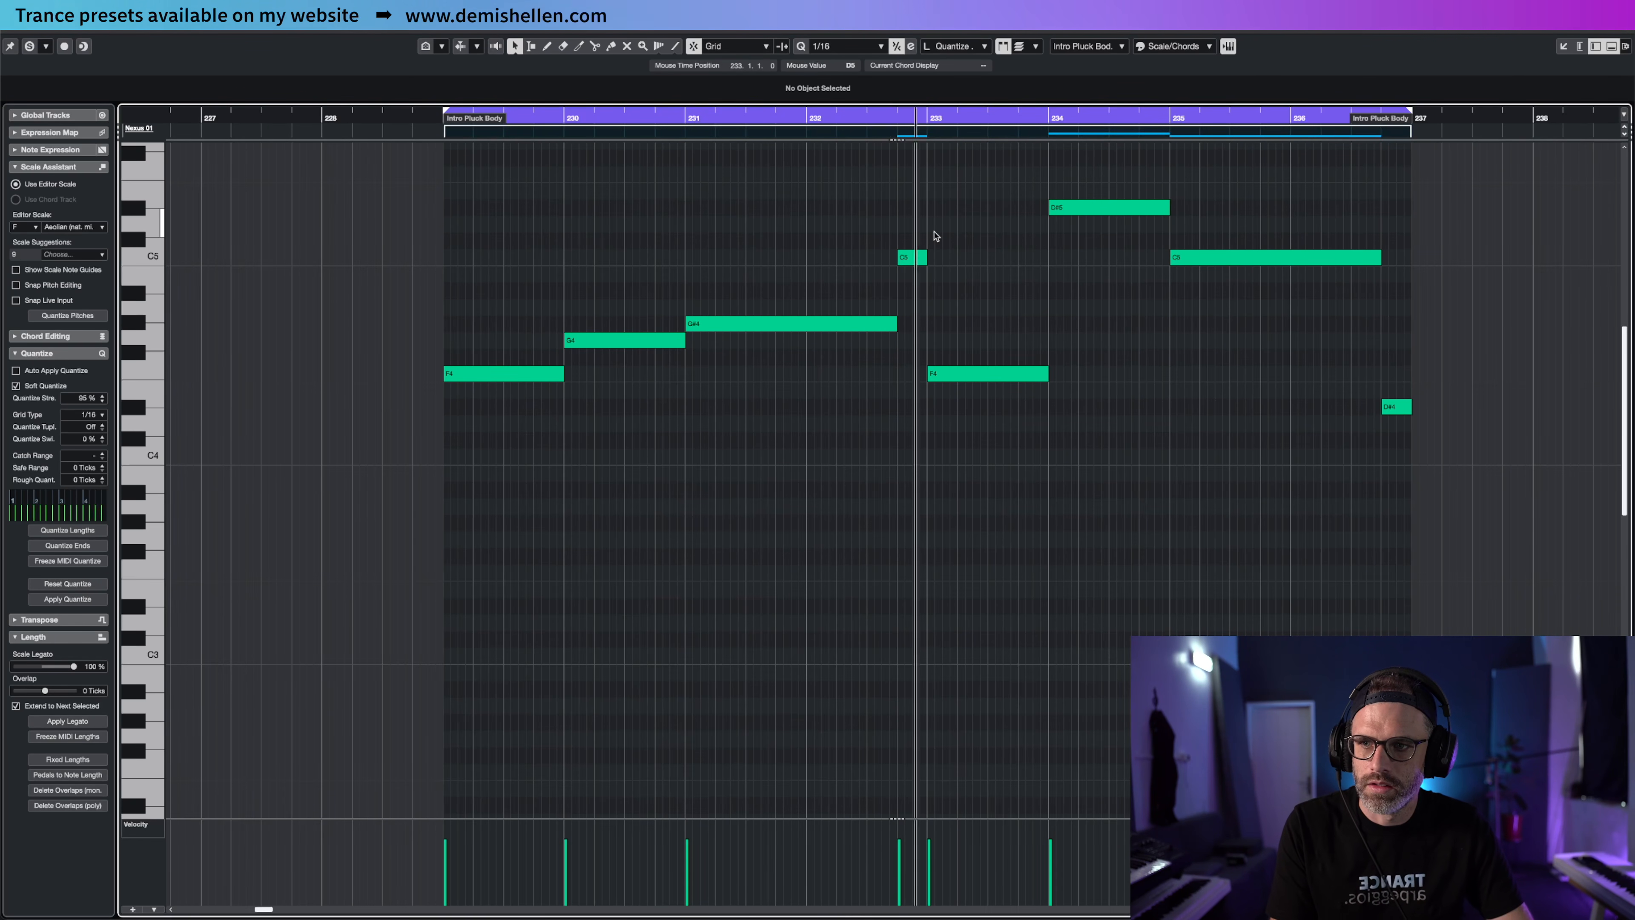
In the Intro Pluck Body part, copy all F2 bass notes down to F1 starting at bar 229 beat 1, and play them
key(ctrl+e)
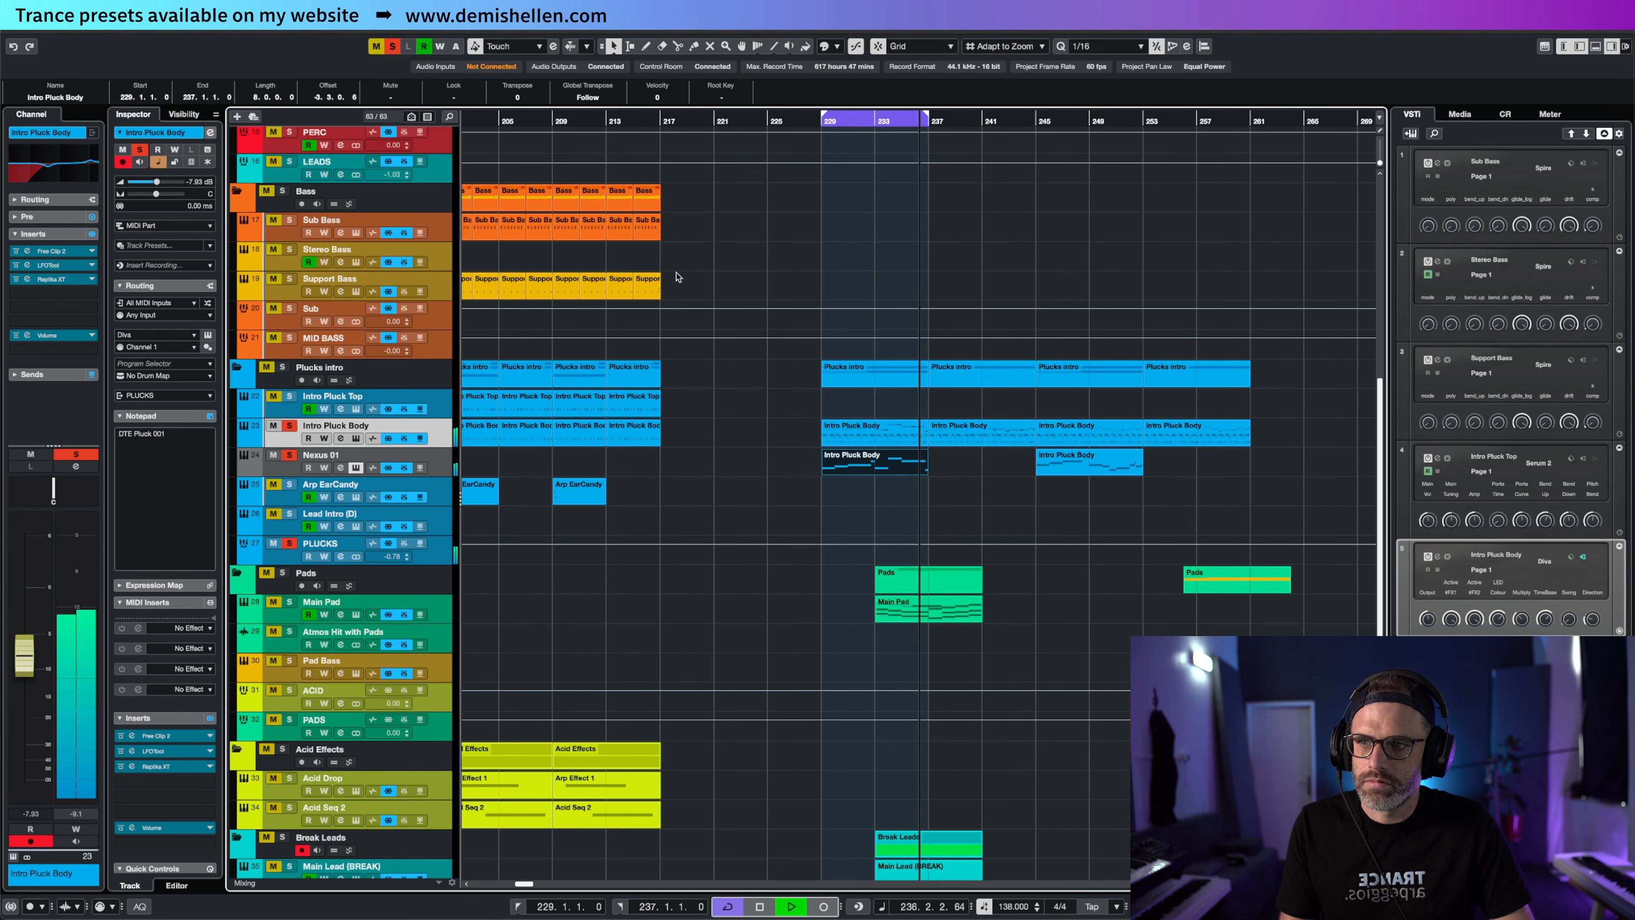
double_click(898, 438)
scroll(721, 503, down, 5)
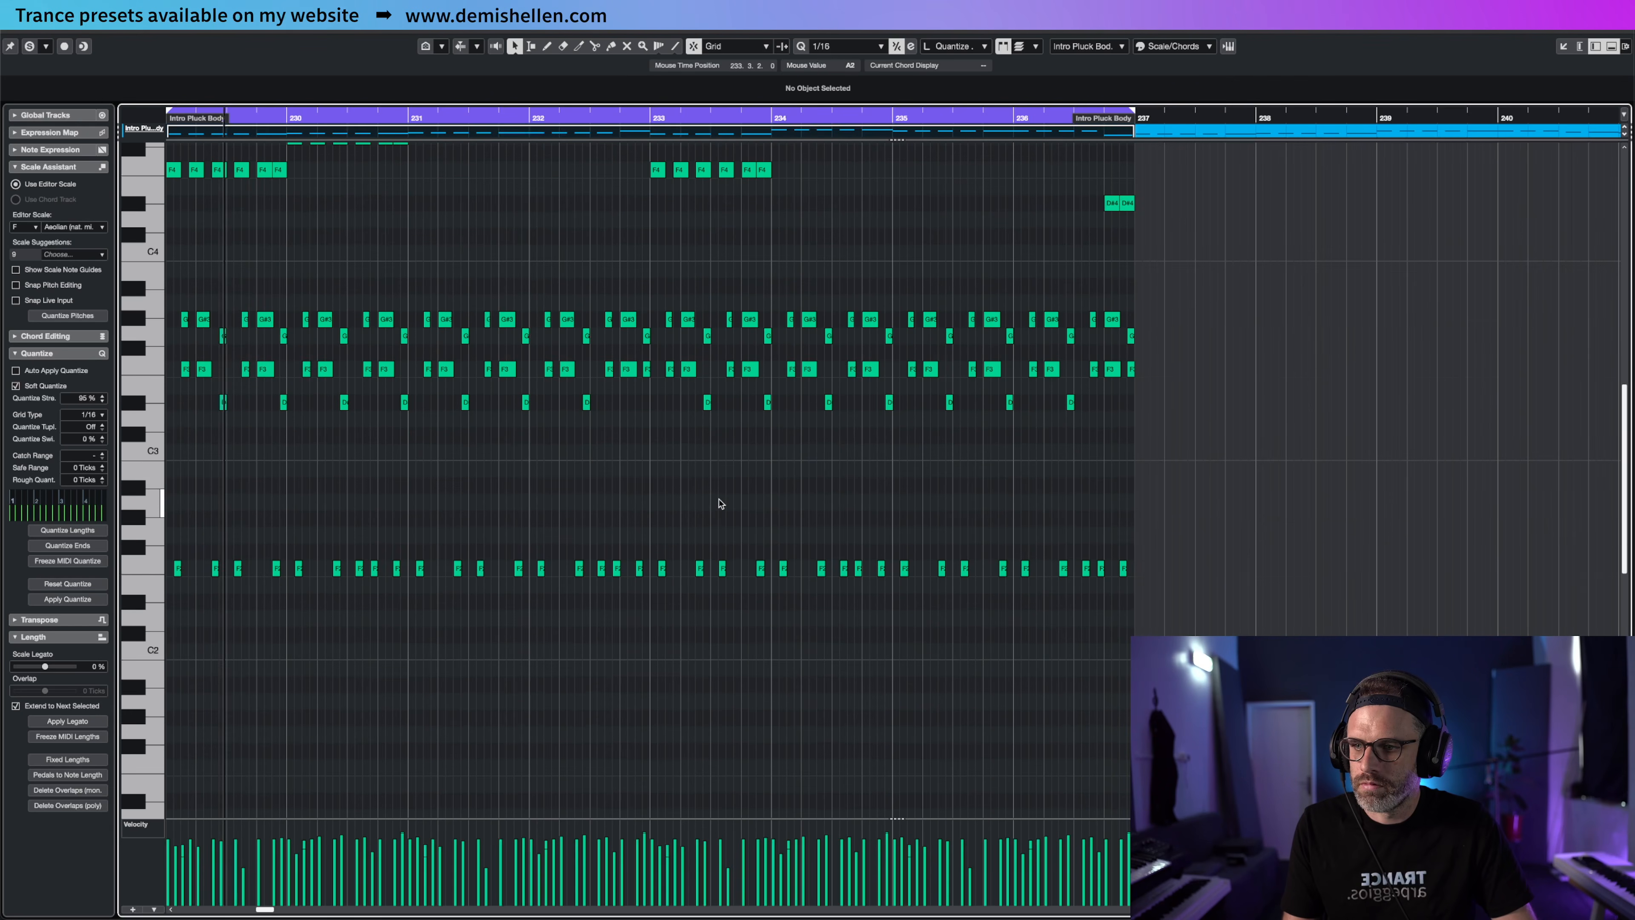
drag(1230, 515, 162, 598)
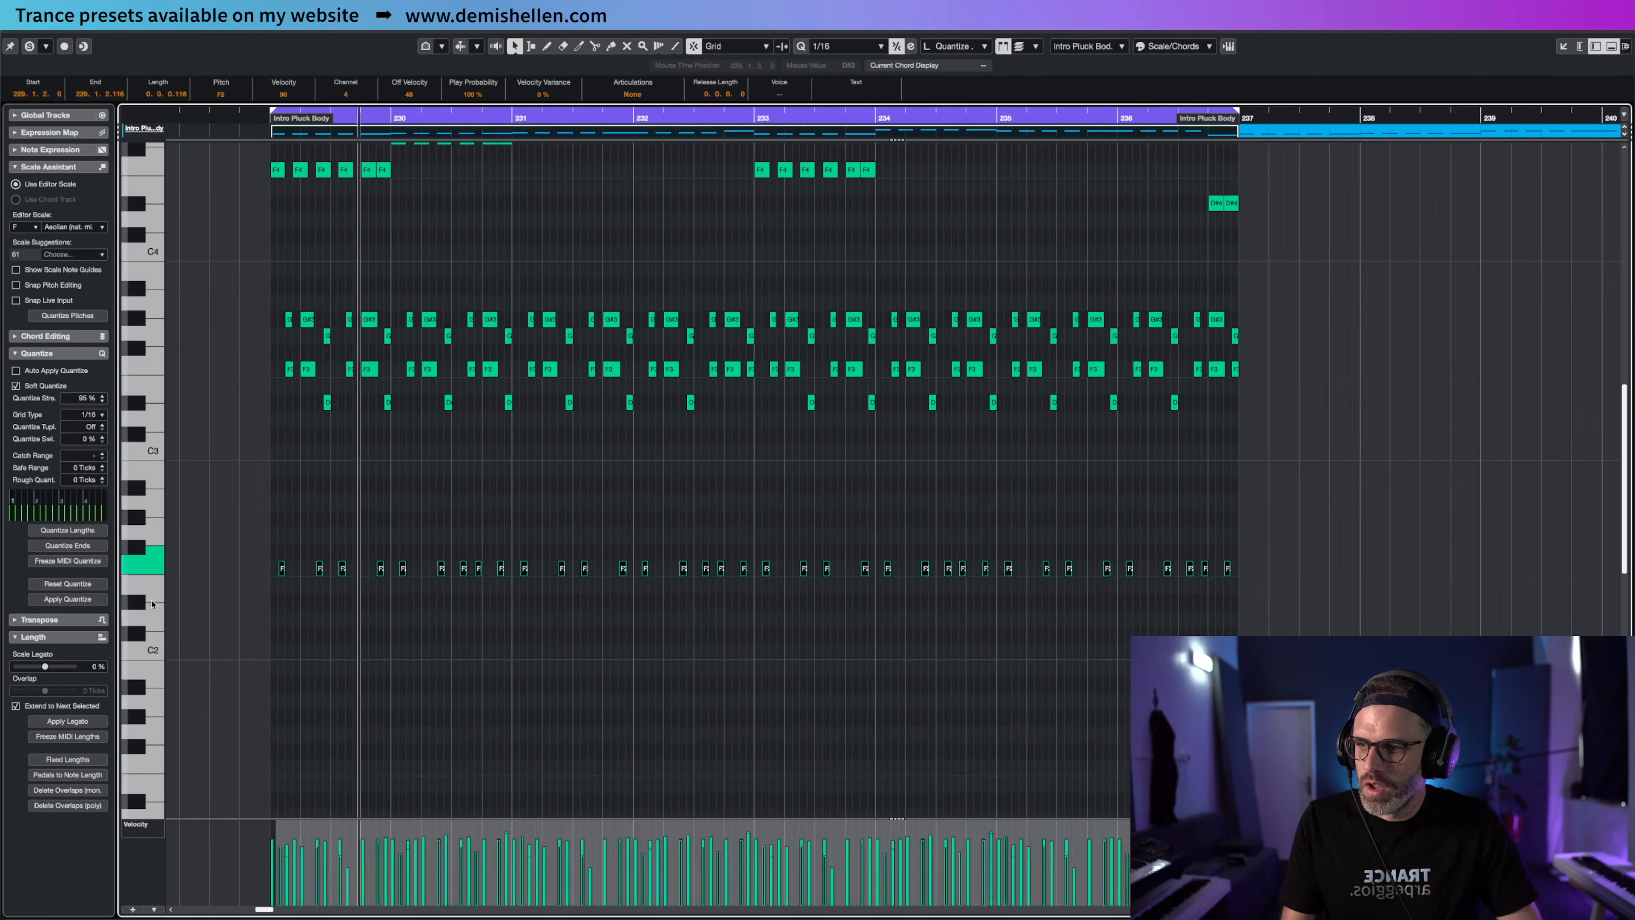
key(h)
key(h)
key(h)
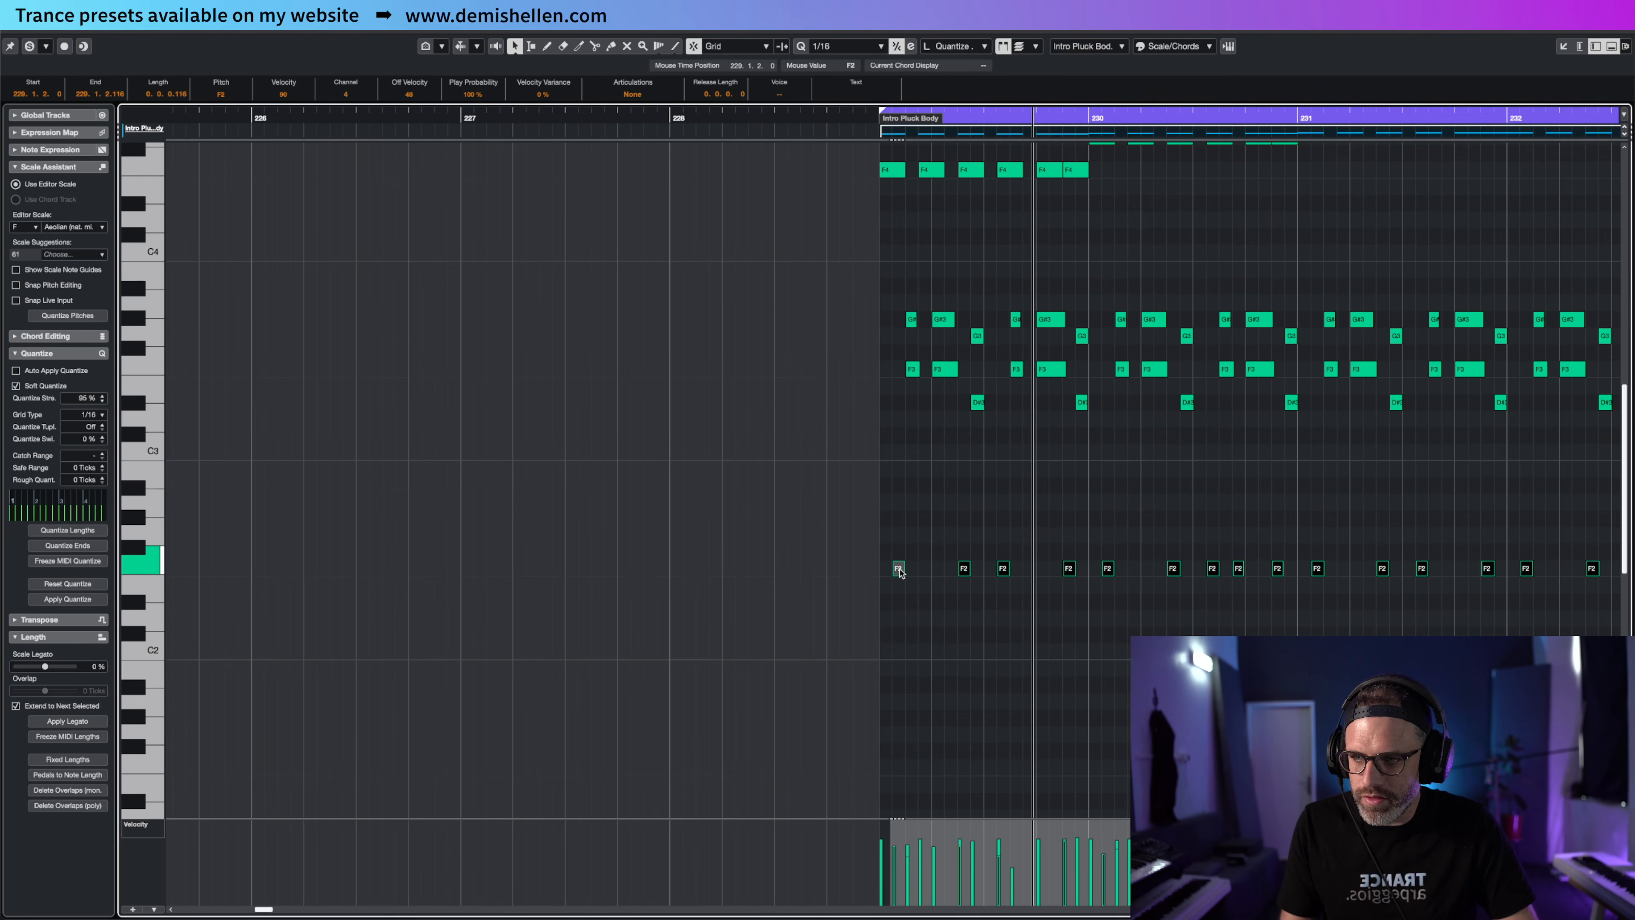
drag(895, 711, 923, 801)
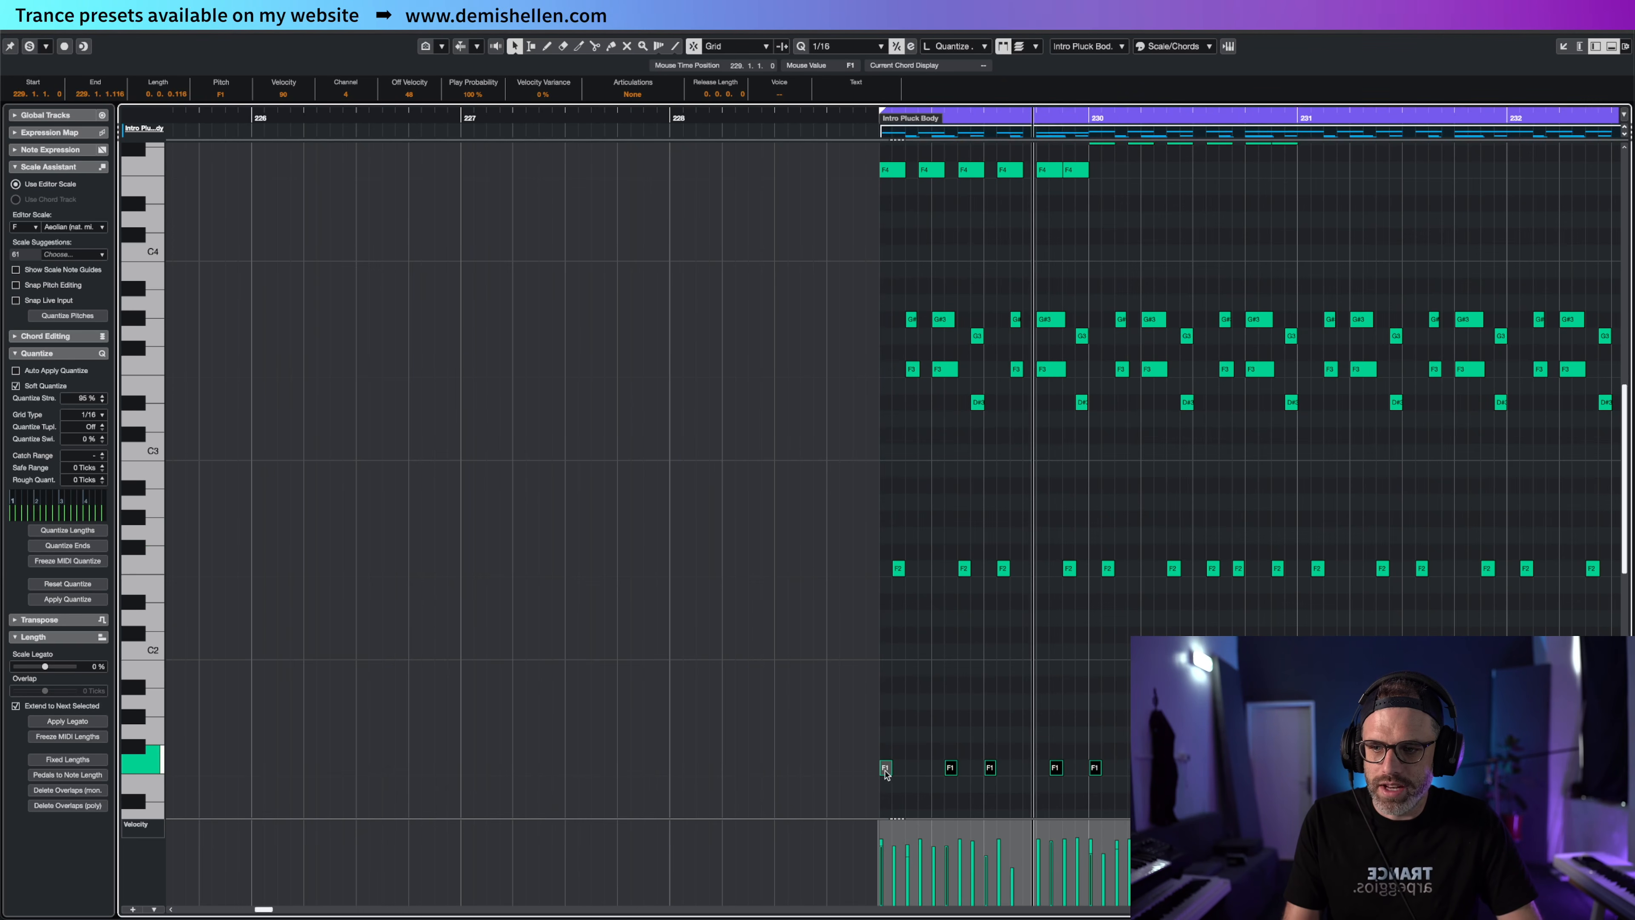
key(KP_1)
key(space)
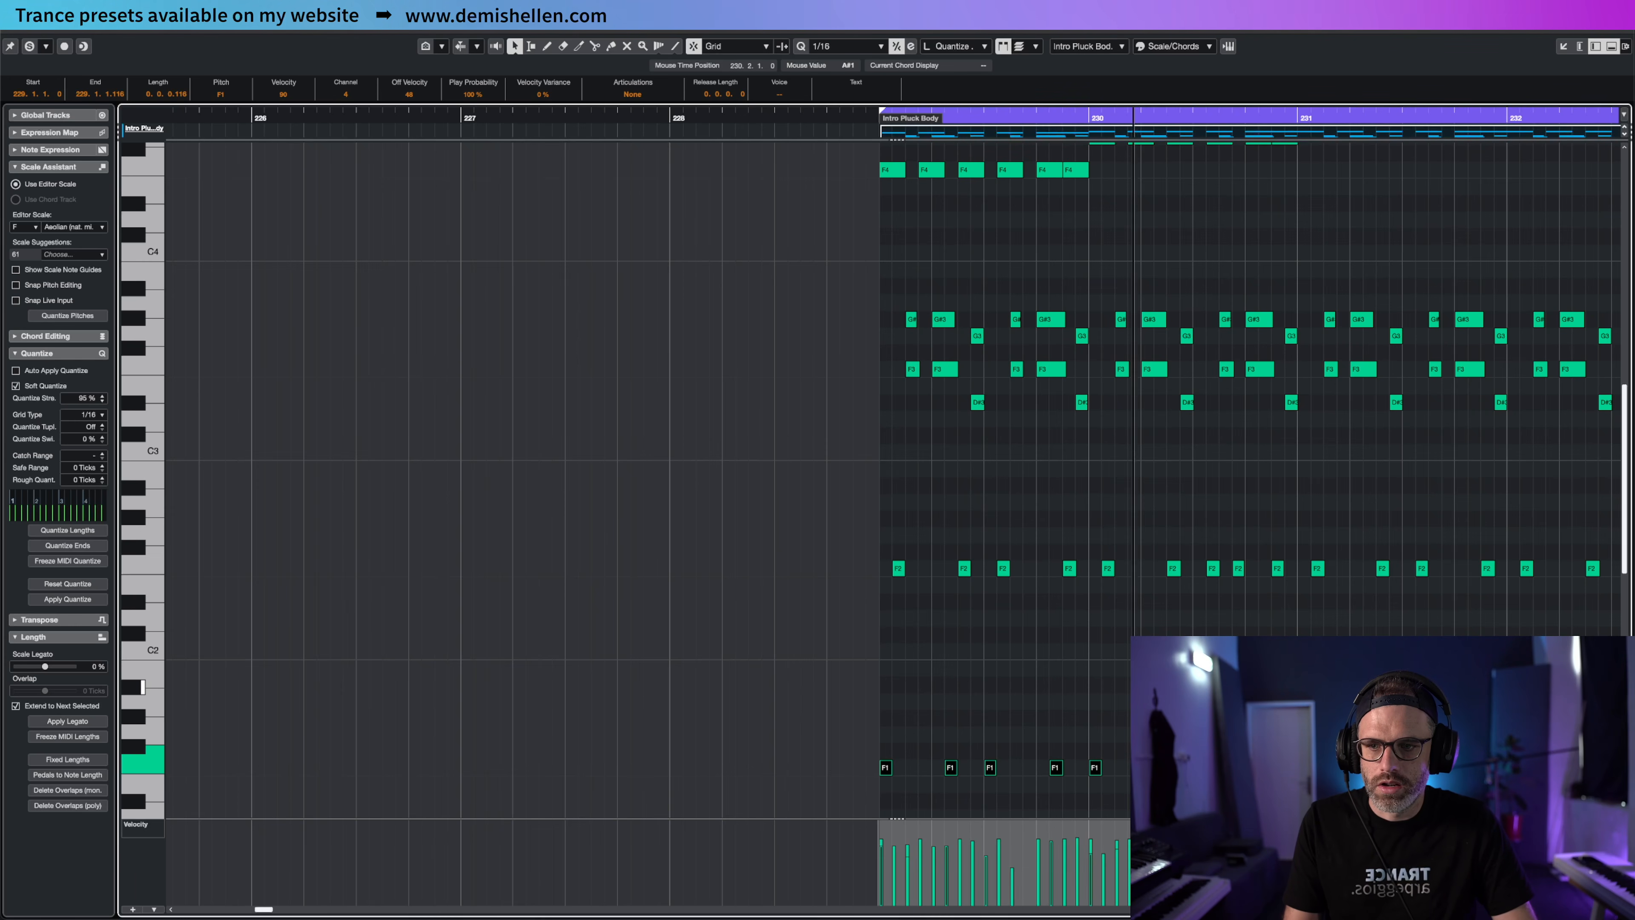
Transpose the F1 and F2 bass notes in bar 230 down to D#1 and D#2 and play the result
scroll(883, 594, right, 5)
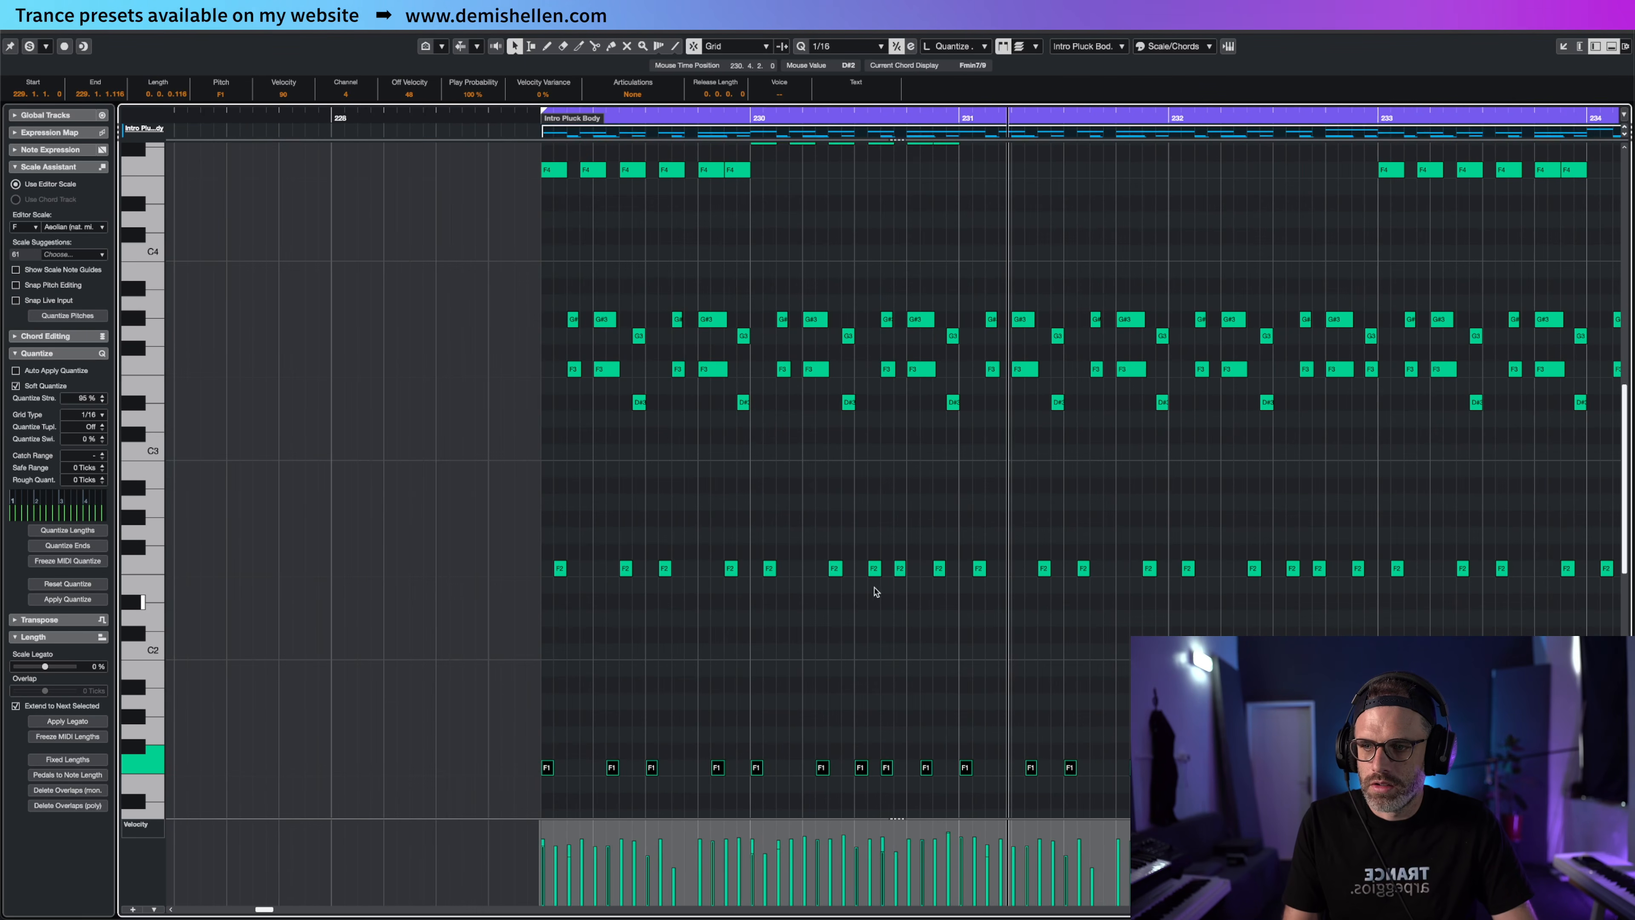
drag(756, 547, 940, 790)
scroll(769, 212, up, 4)
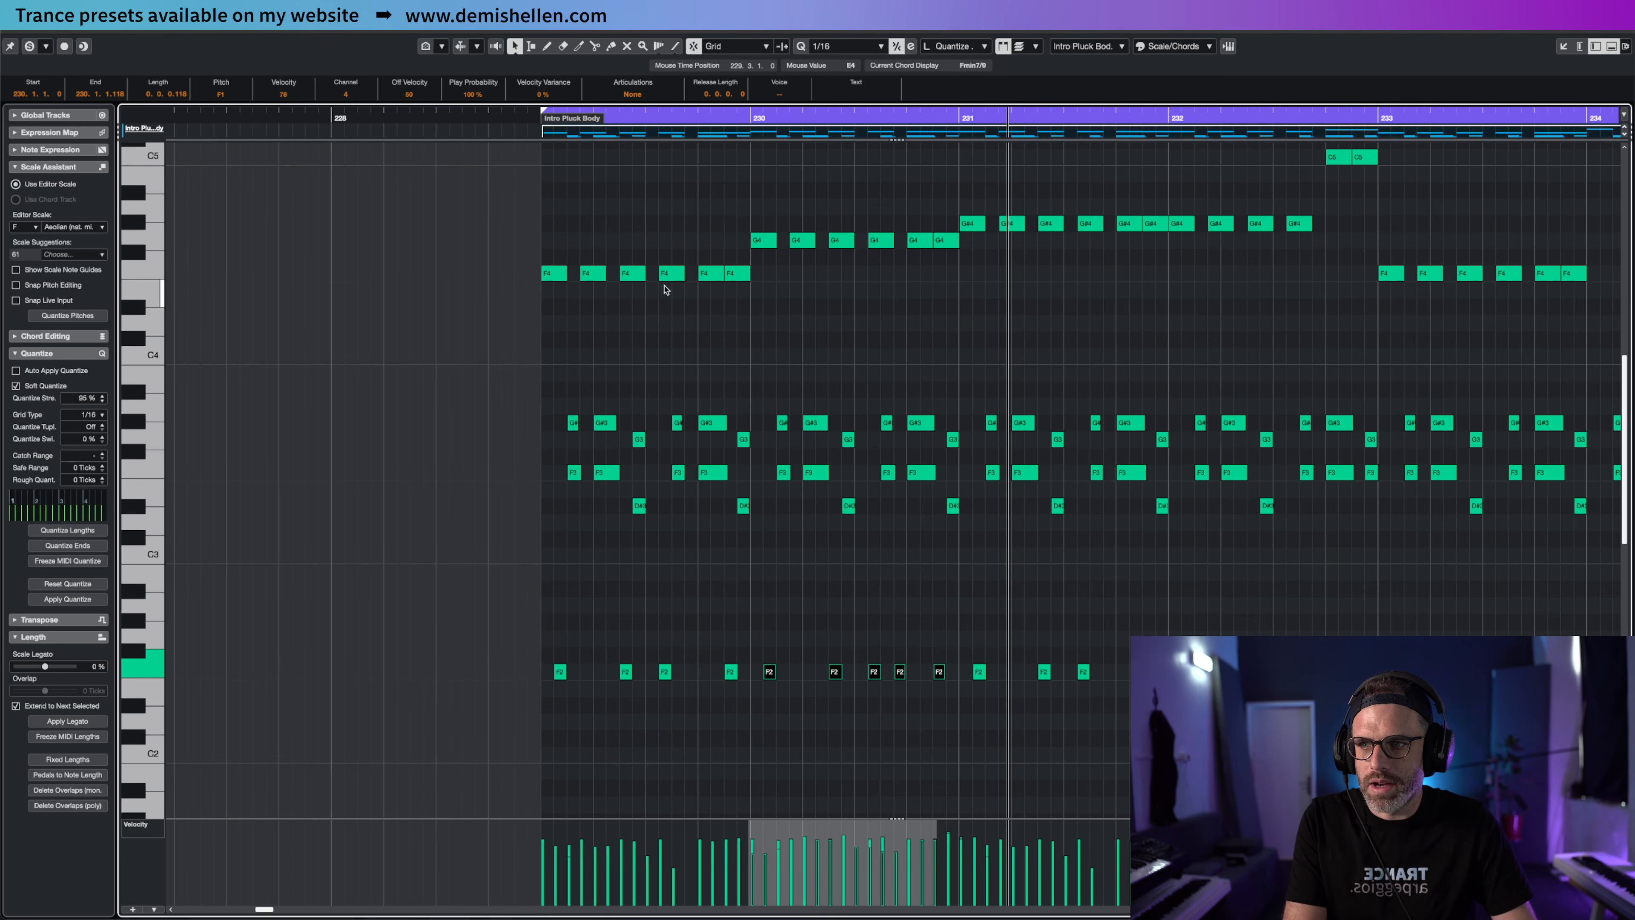
scroll(875, 397, down, 8)
key(Down)
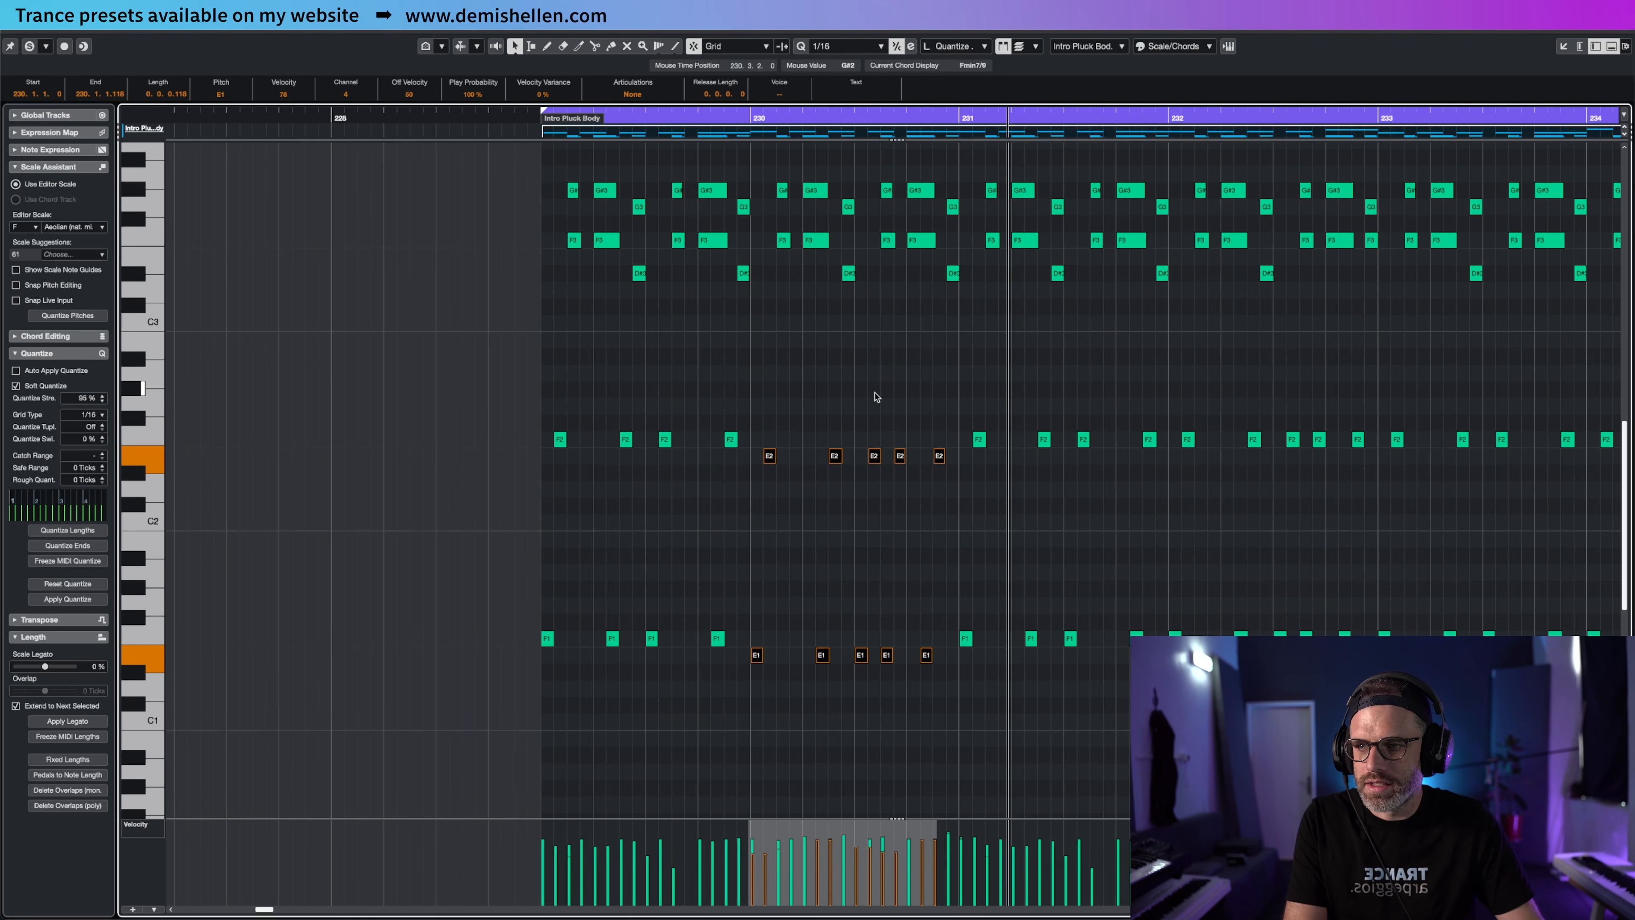
key(Down)
key(space)
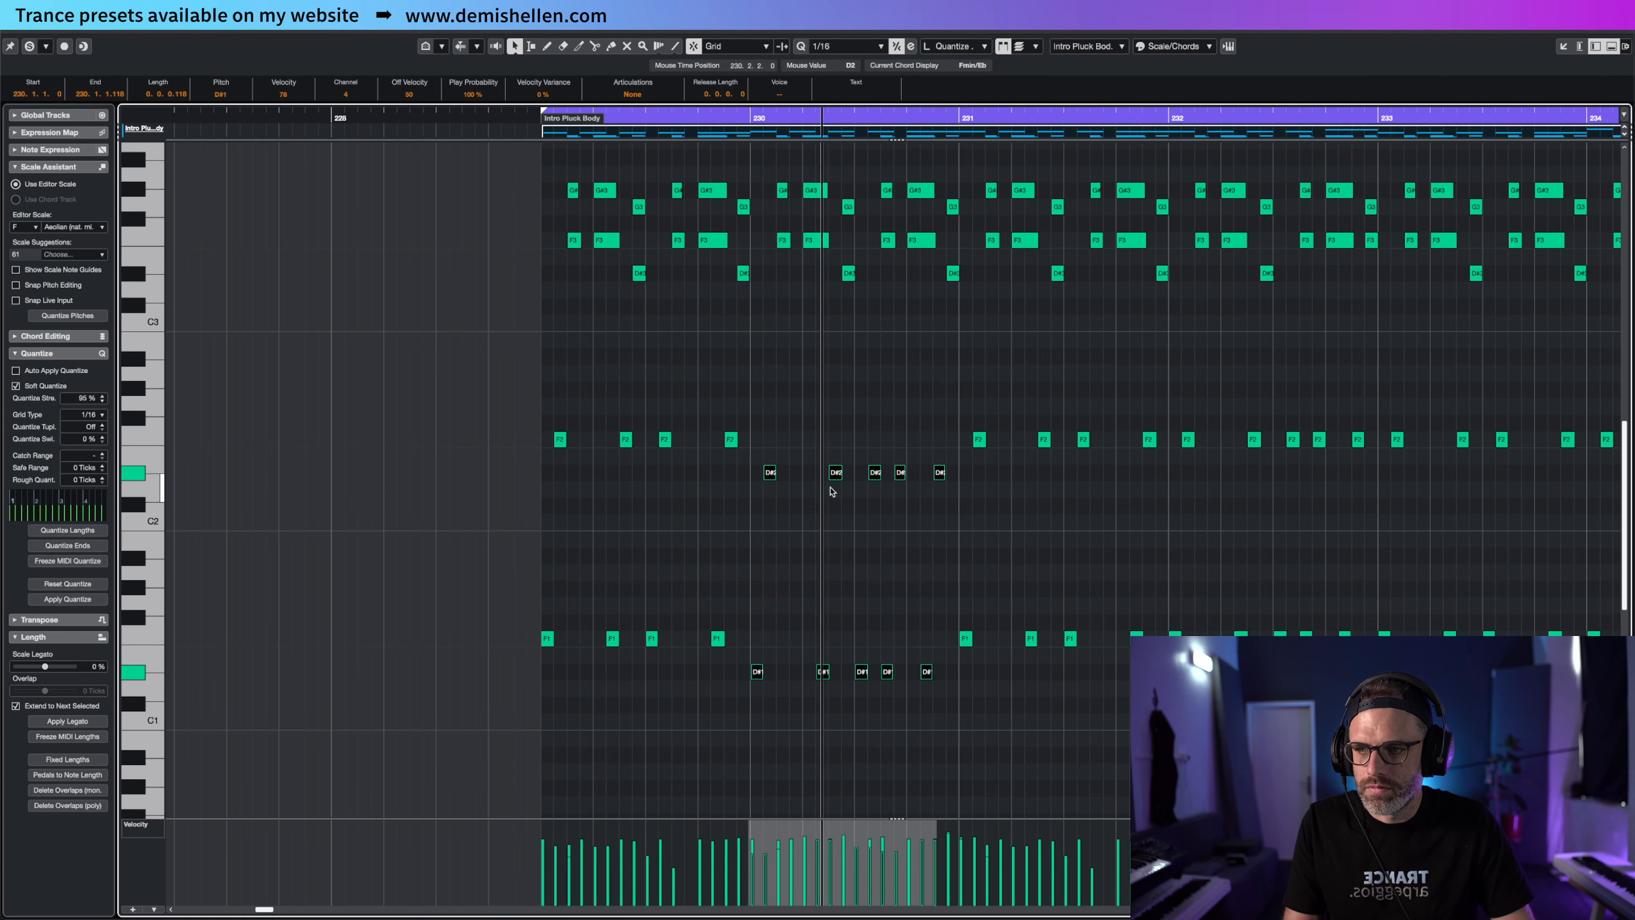
Transpose the F1 and F2 bass notes in bars 231 and 232 up to G#1 and G#2
click(969, 427)
drag(964, 417, 1363, 667)
key(Up)
key(Up)
key(Up)
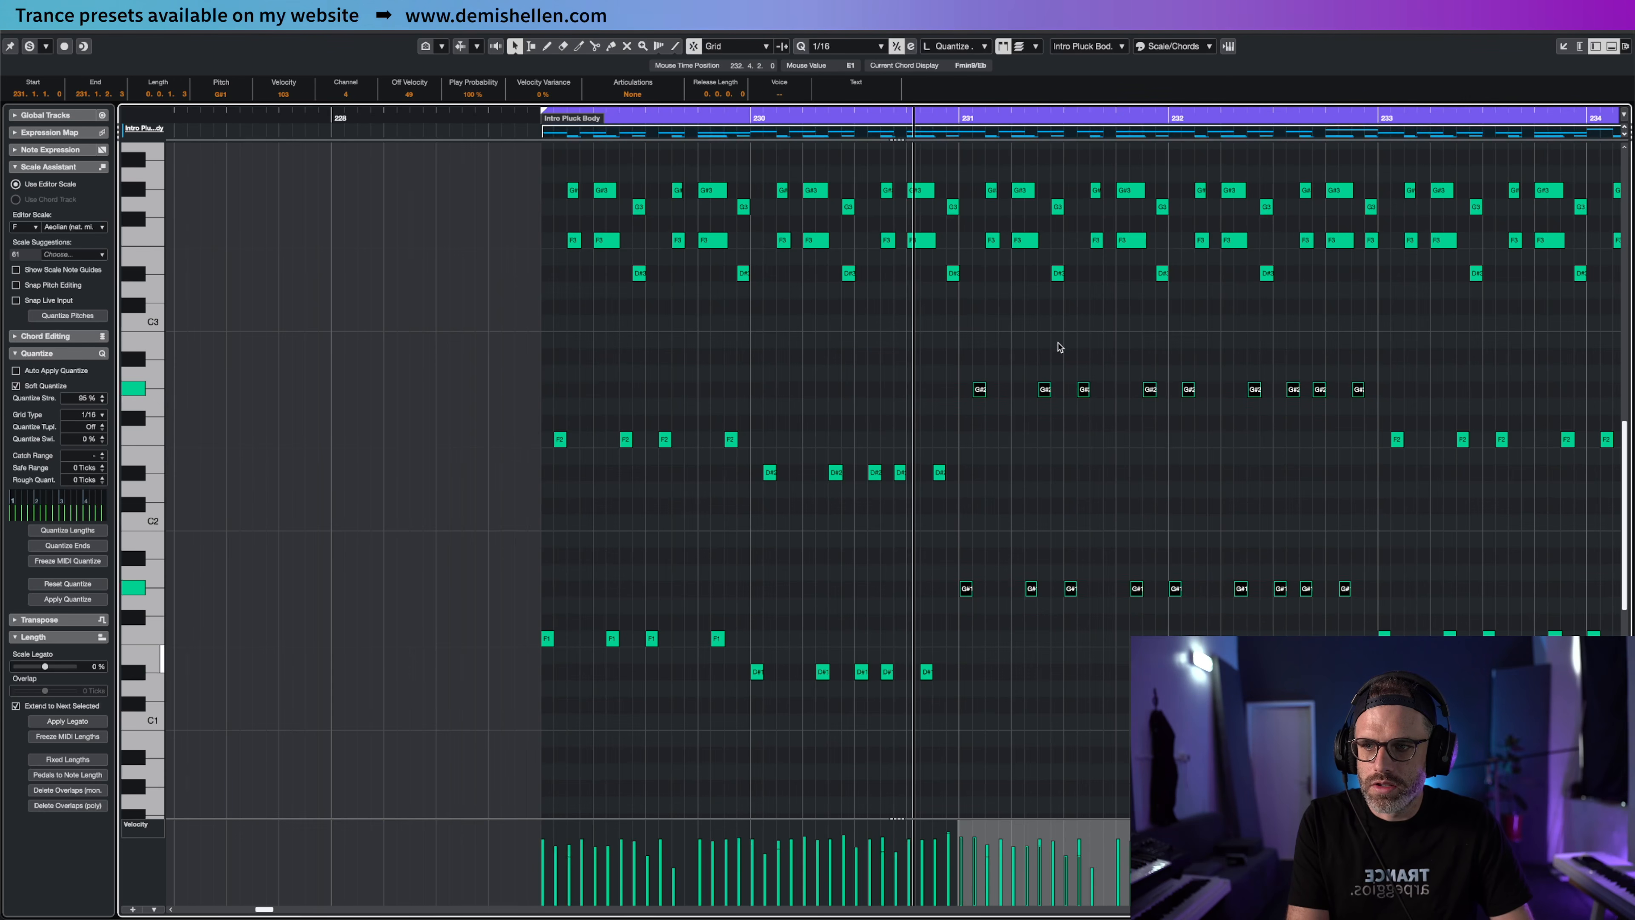
scroll(1061, 349, up, 12)
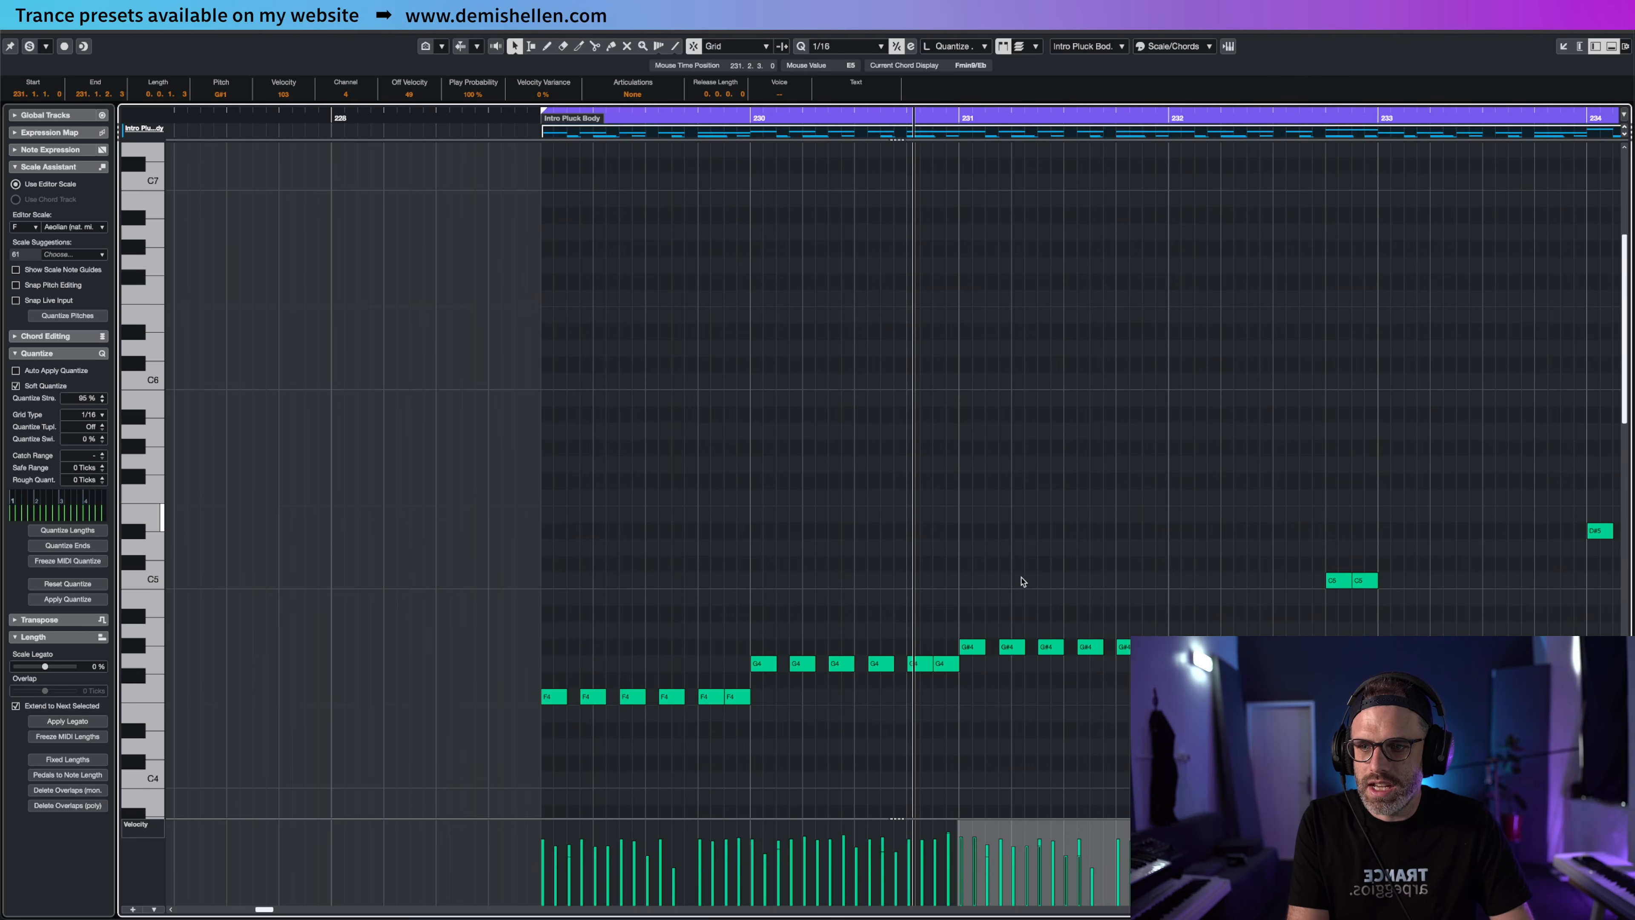
scroll(974, 576, down, 2)
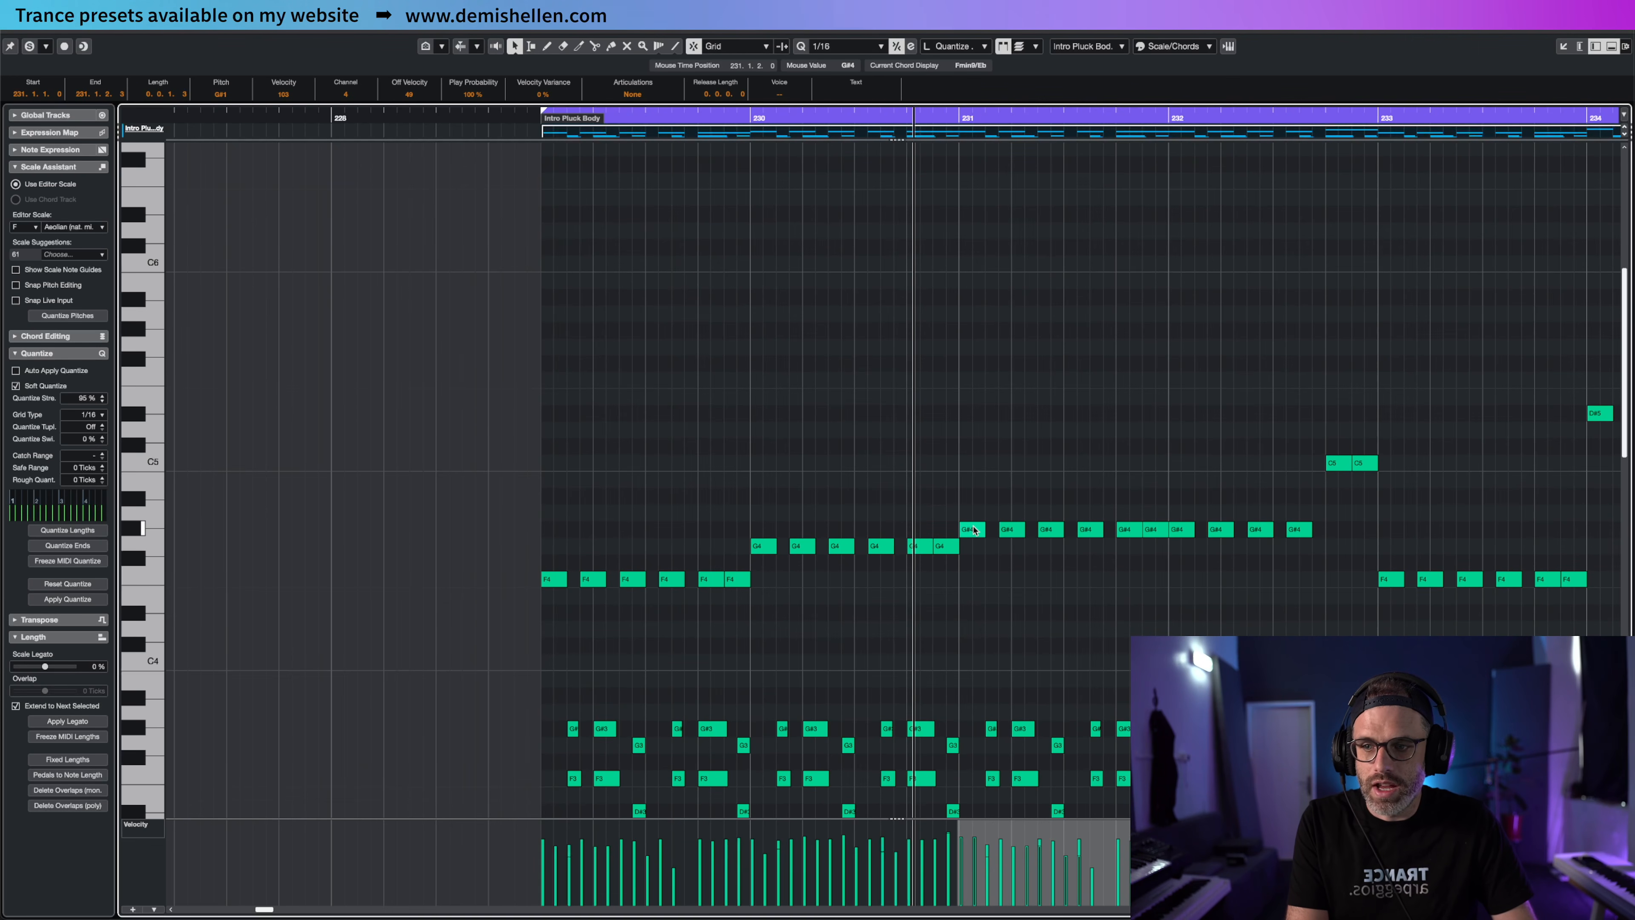
scroll(974, 529, down, 6)
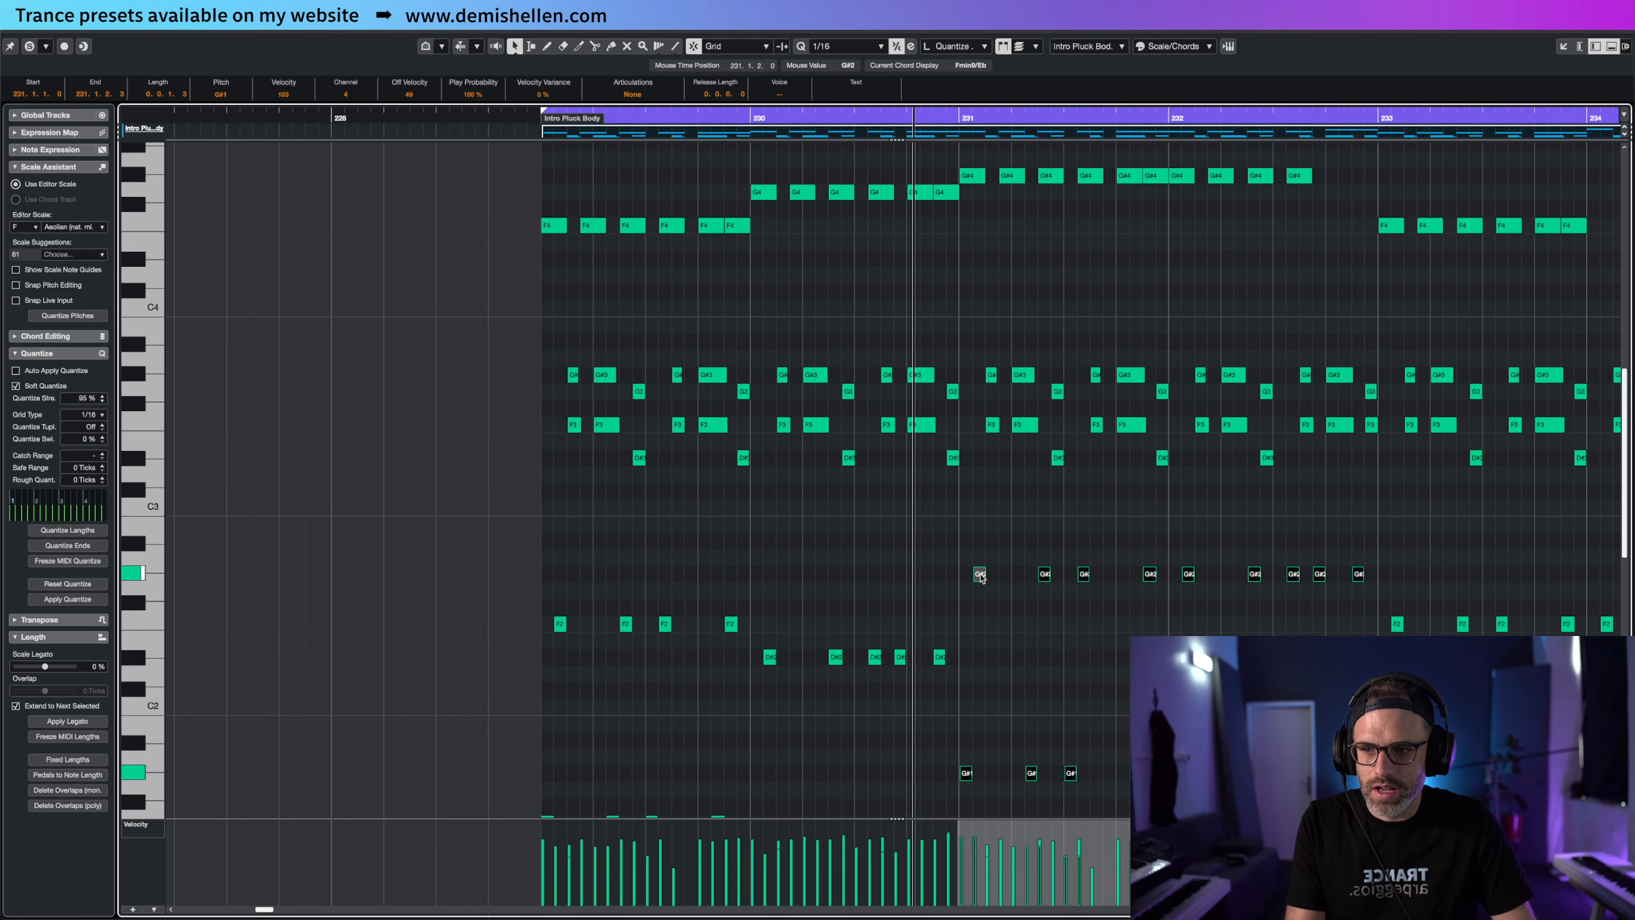
key(KP_1)
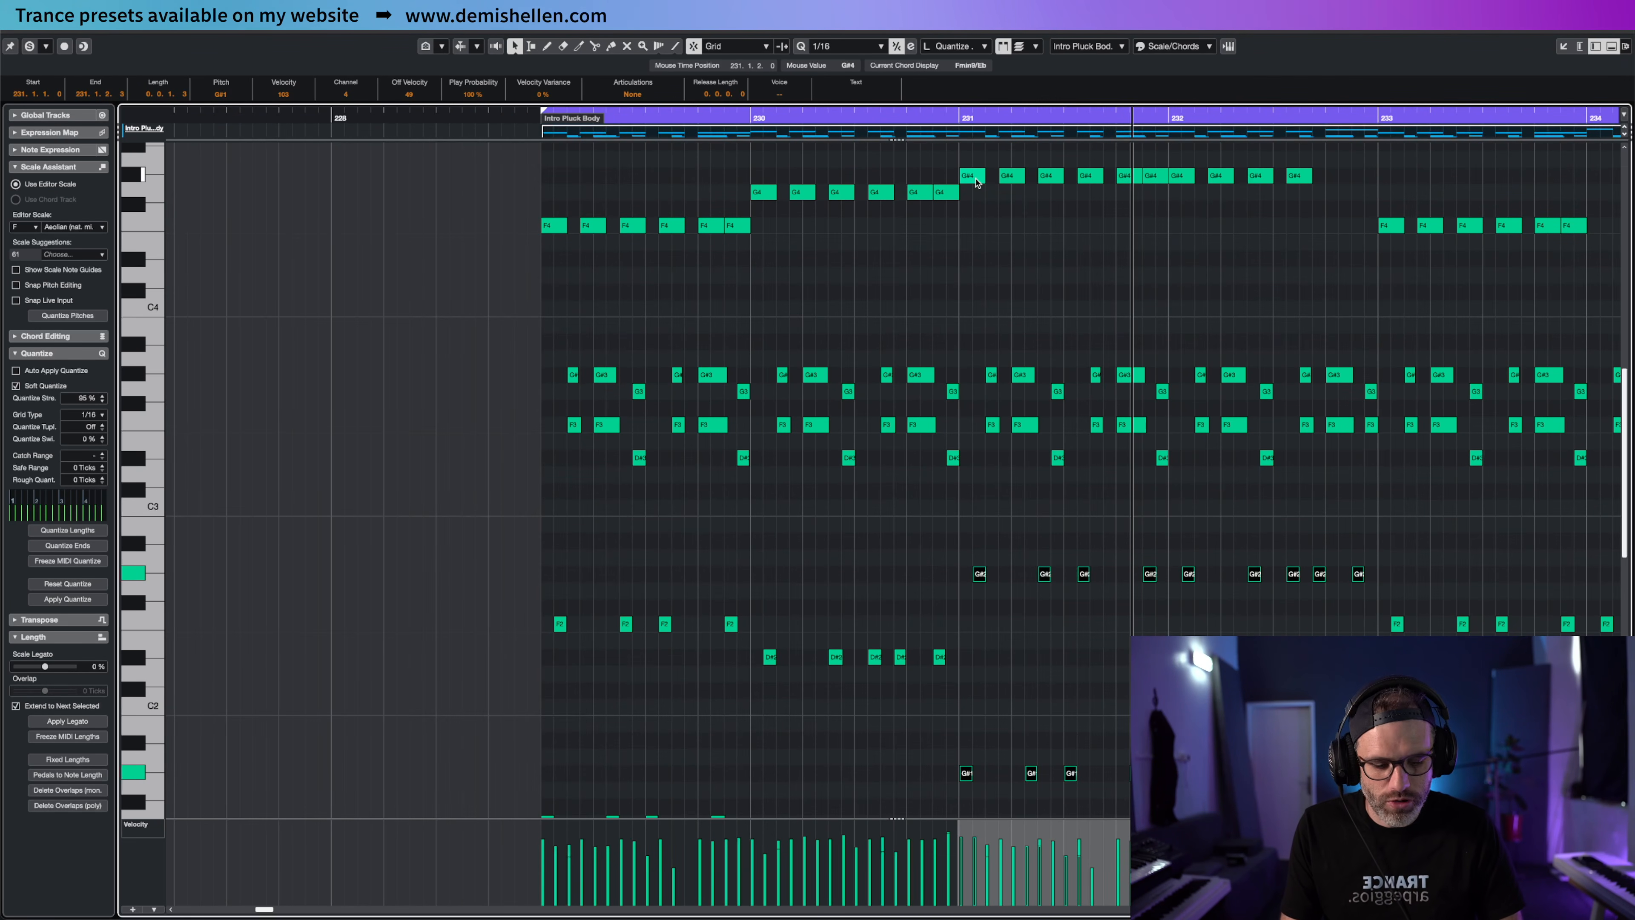
Audition the bass notes of bars 231 and 232 at C2 and C3, then set them to A#1 and A#2 and play them
key(Up)
key(Up)
key(Up)
key(Up)
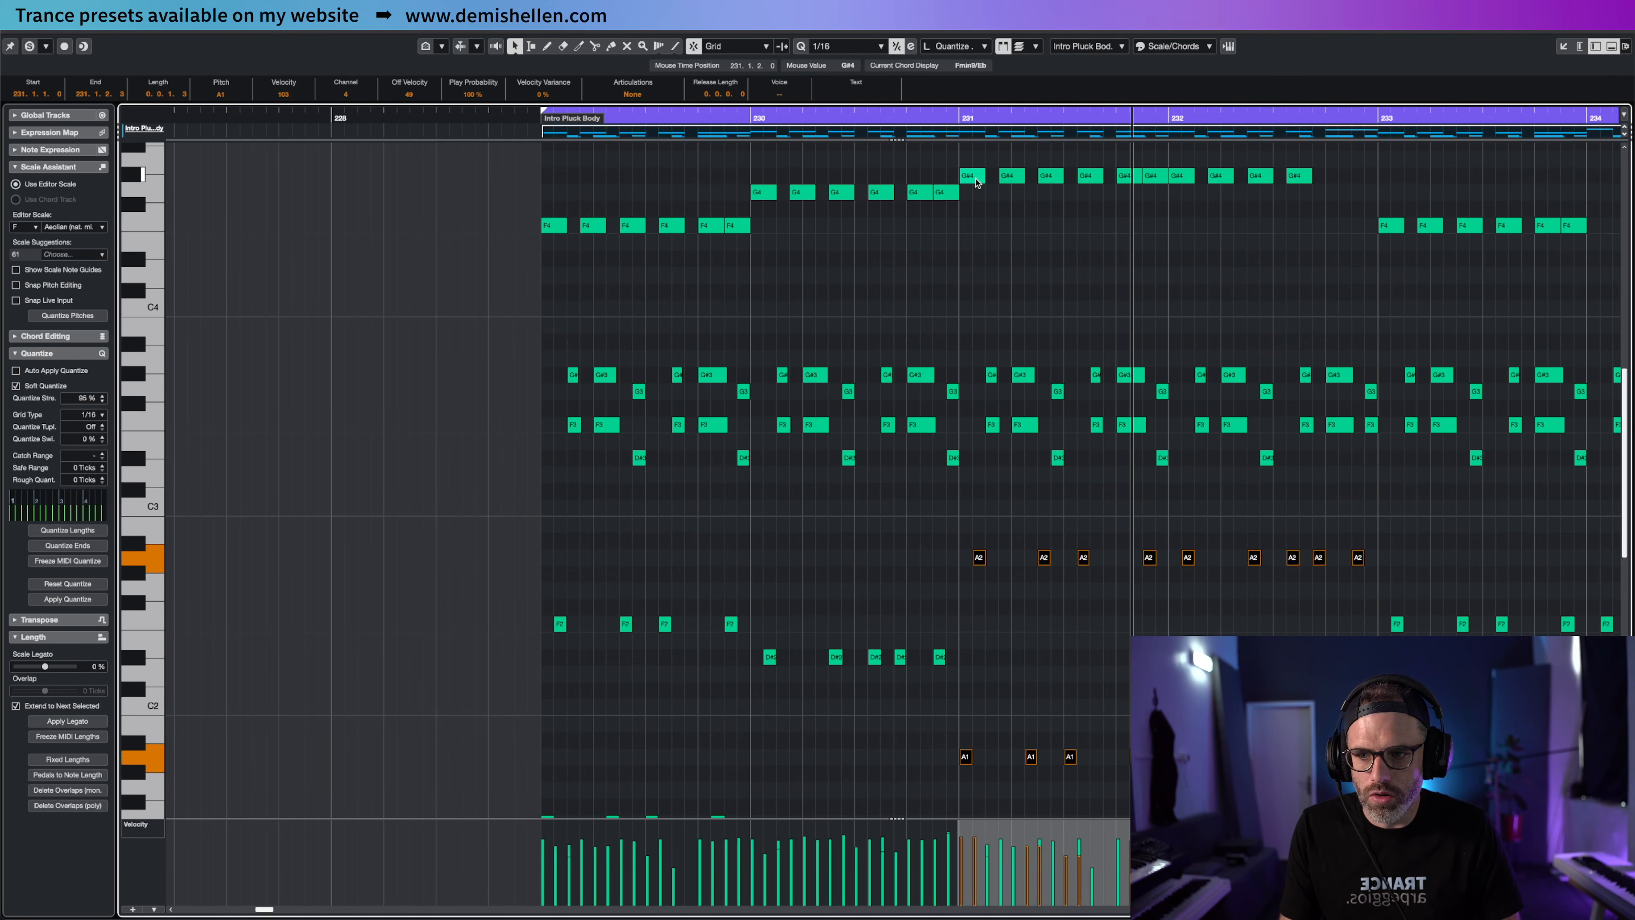
key(space)
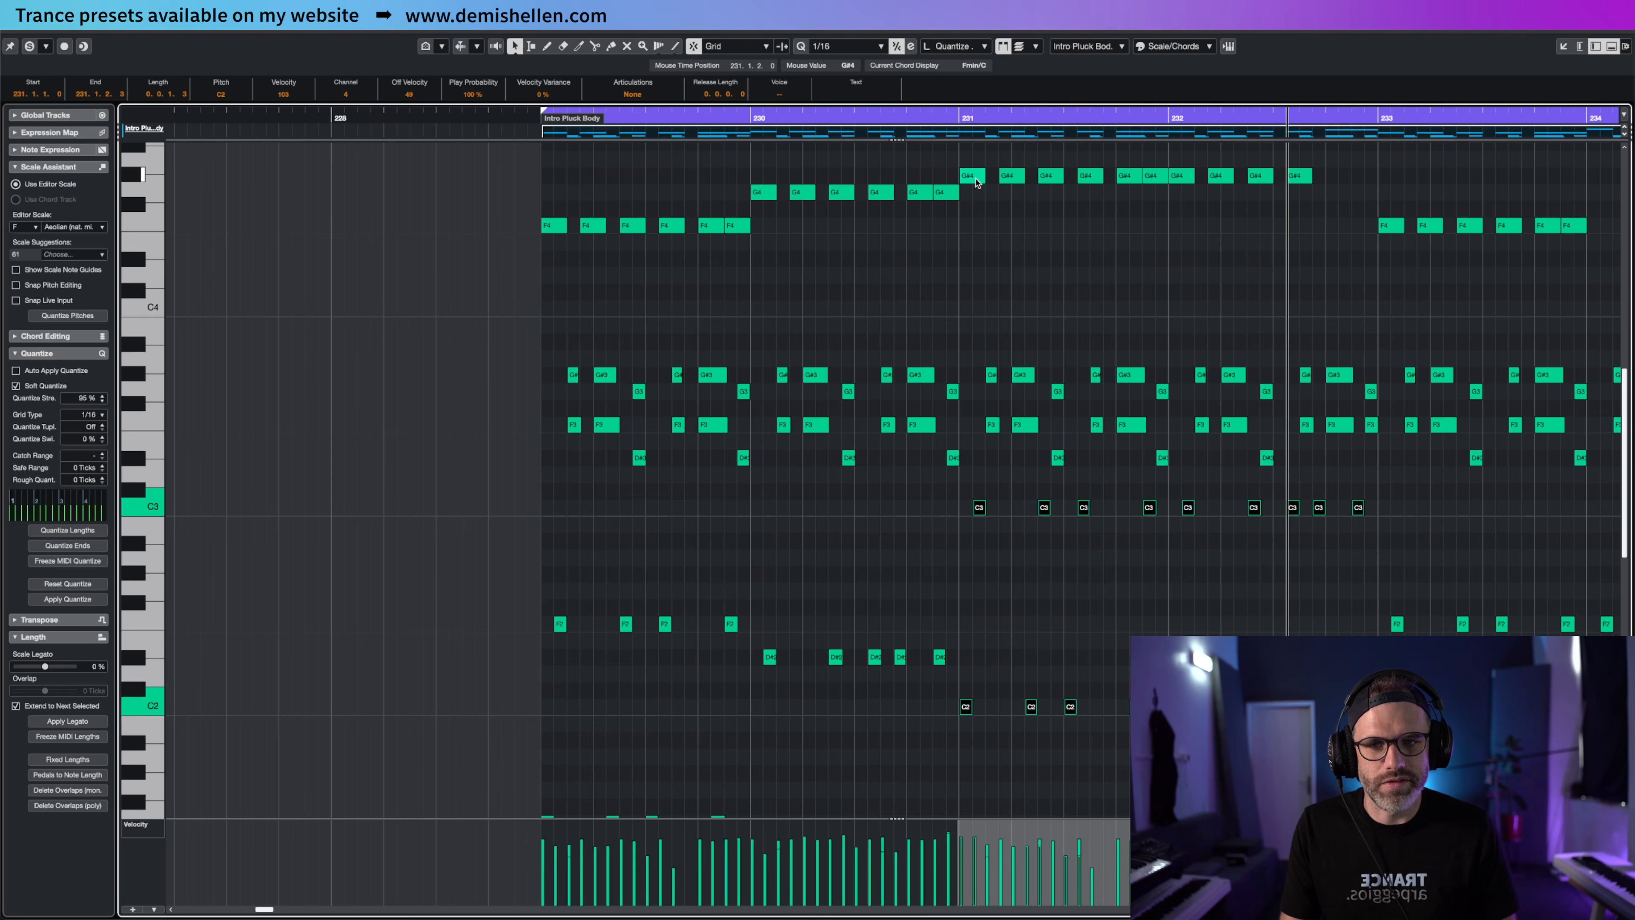
key(Down)
key(Down)
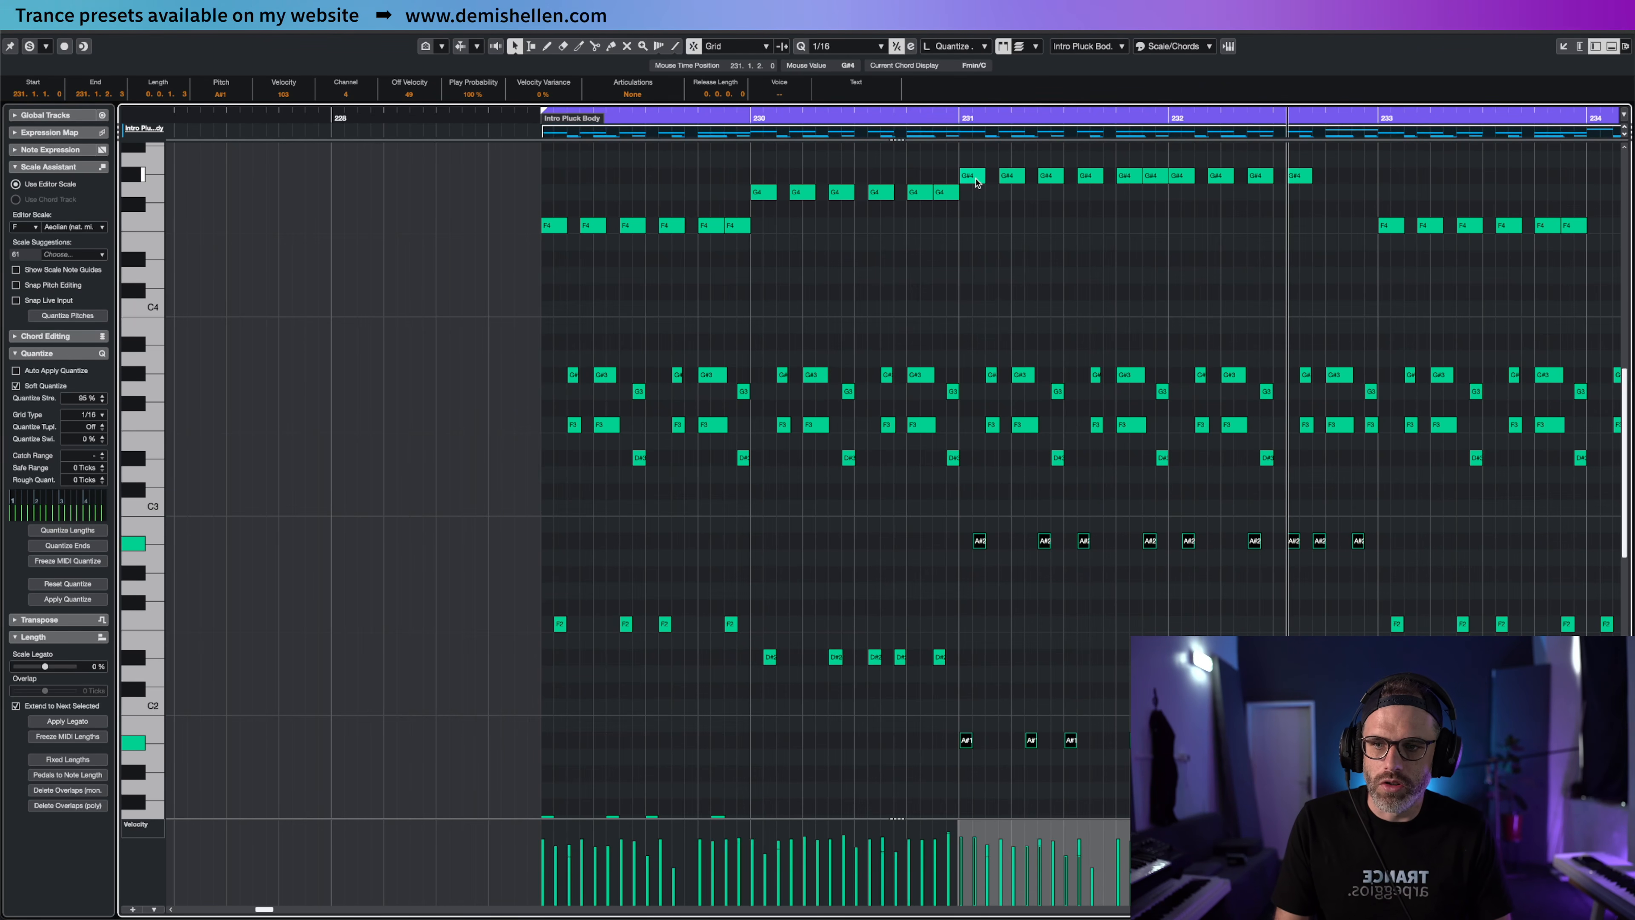
key(KP_1)
key(space)
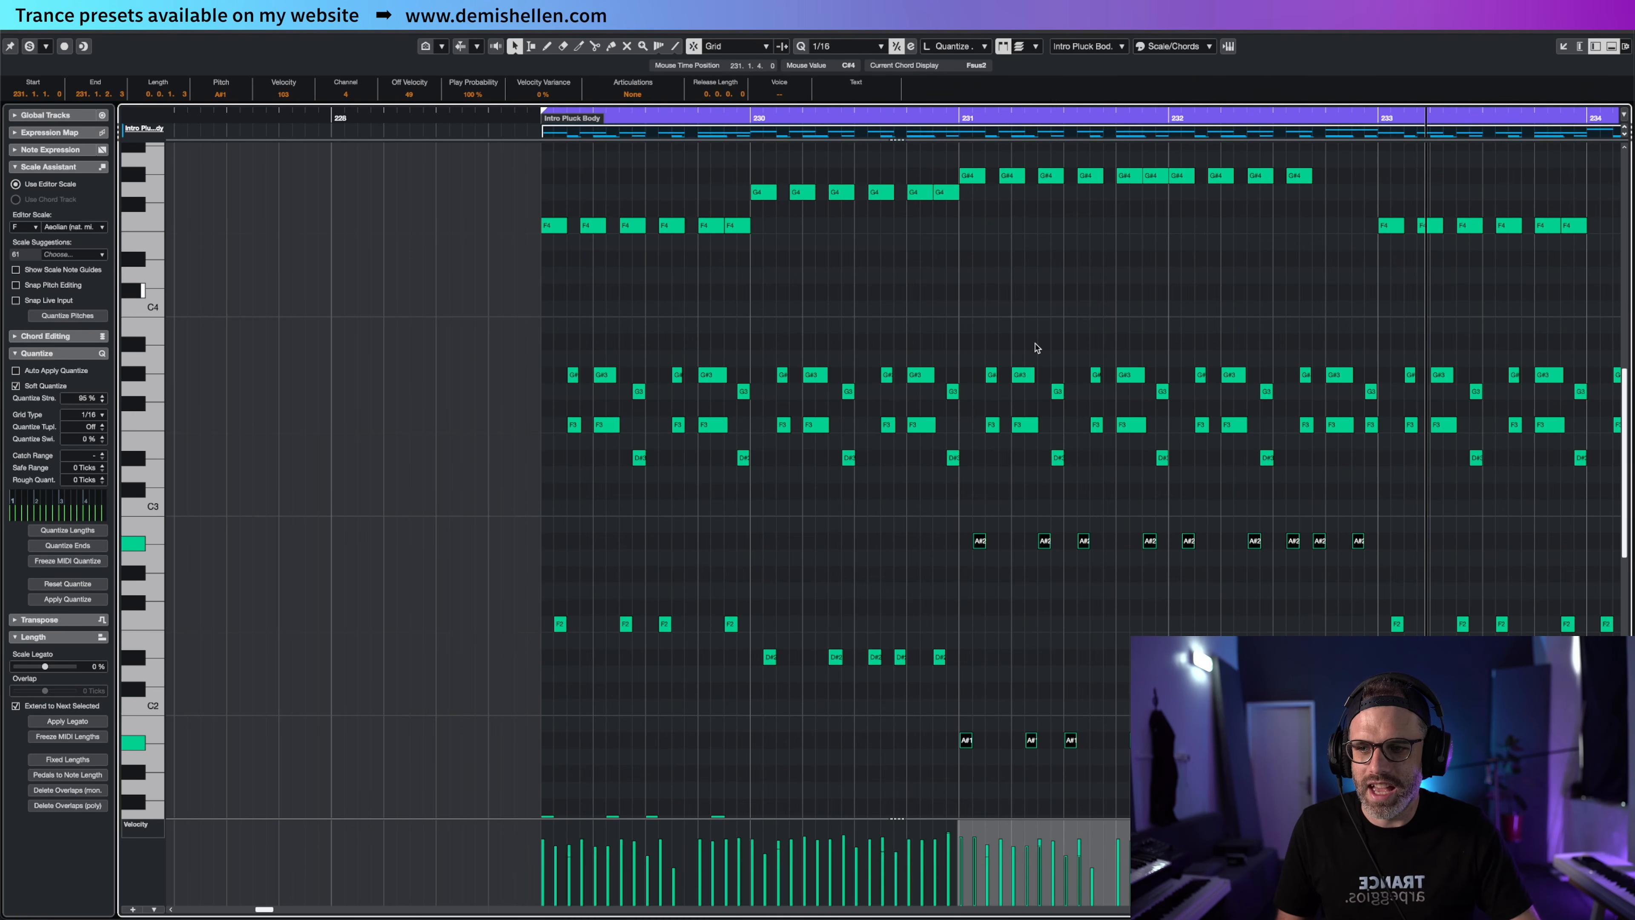
scroll(1034, 342, up, 3)
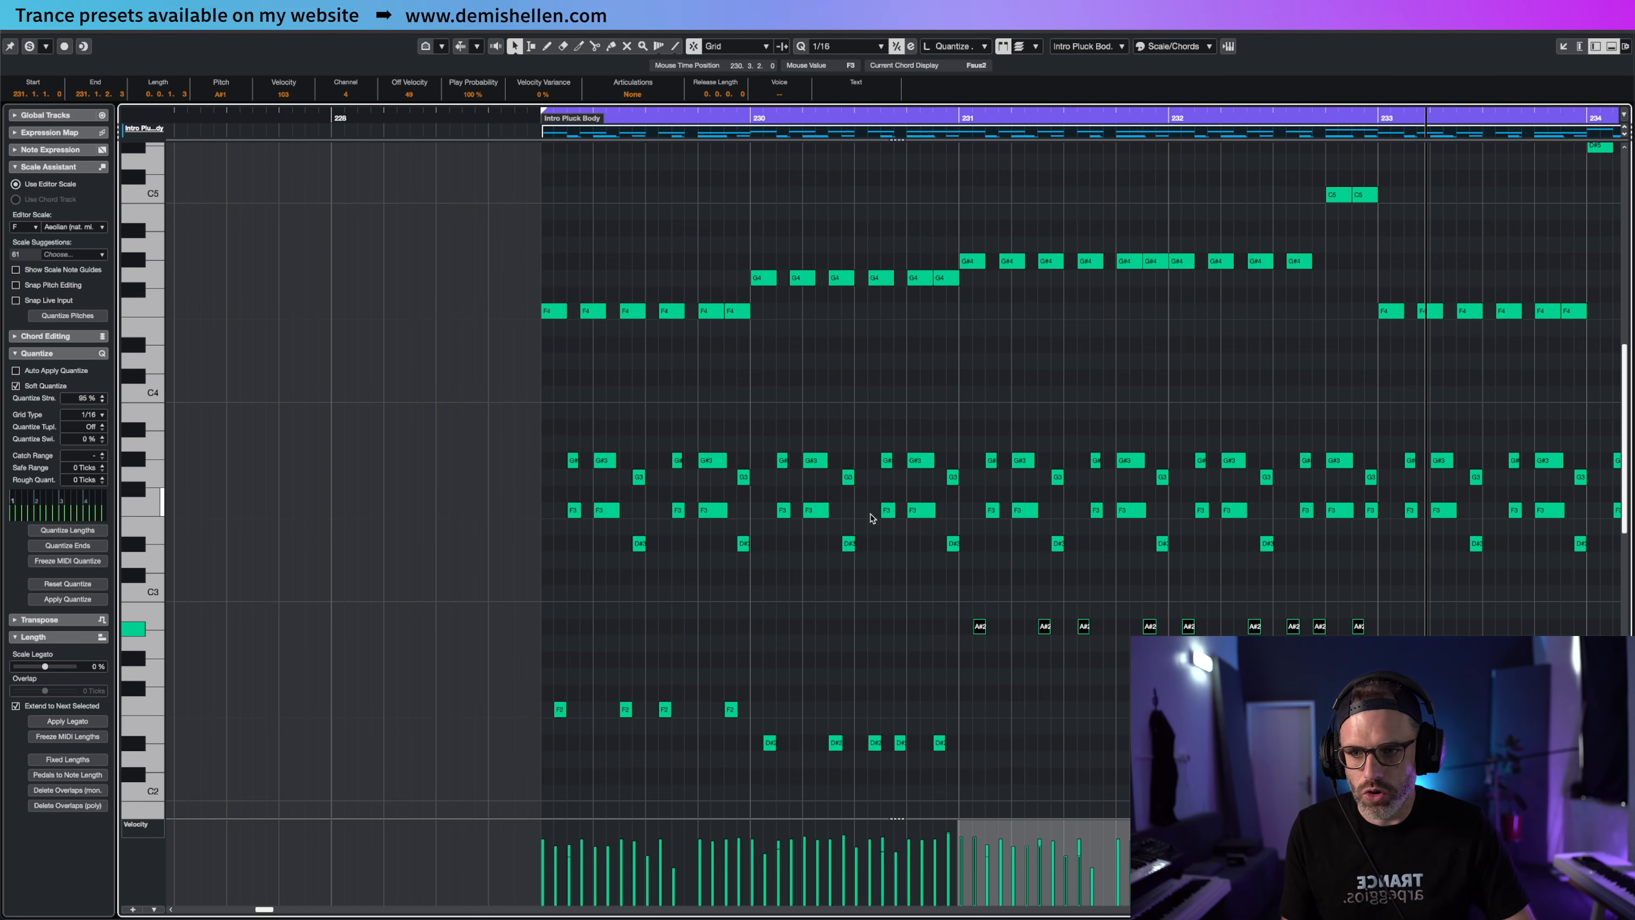
Transpose the F1 and F2 bass notes in bar 234 down to D#1 and D#2
scroll(876, 520, down, 10)
scroll(891, 523, right, 8)
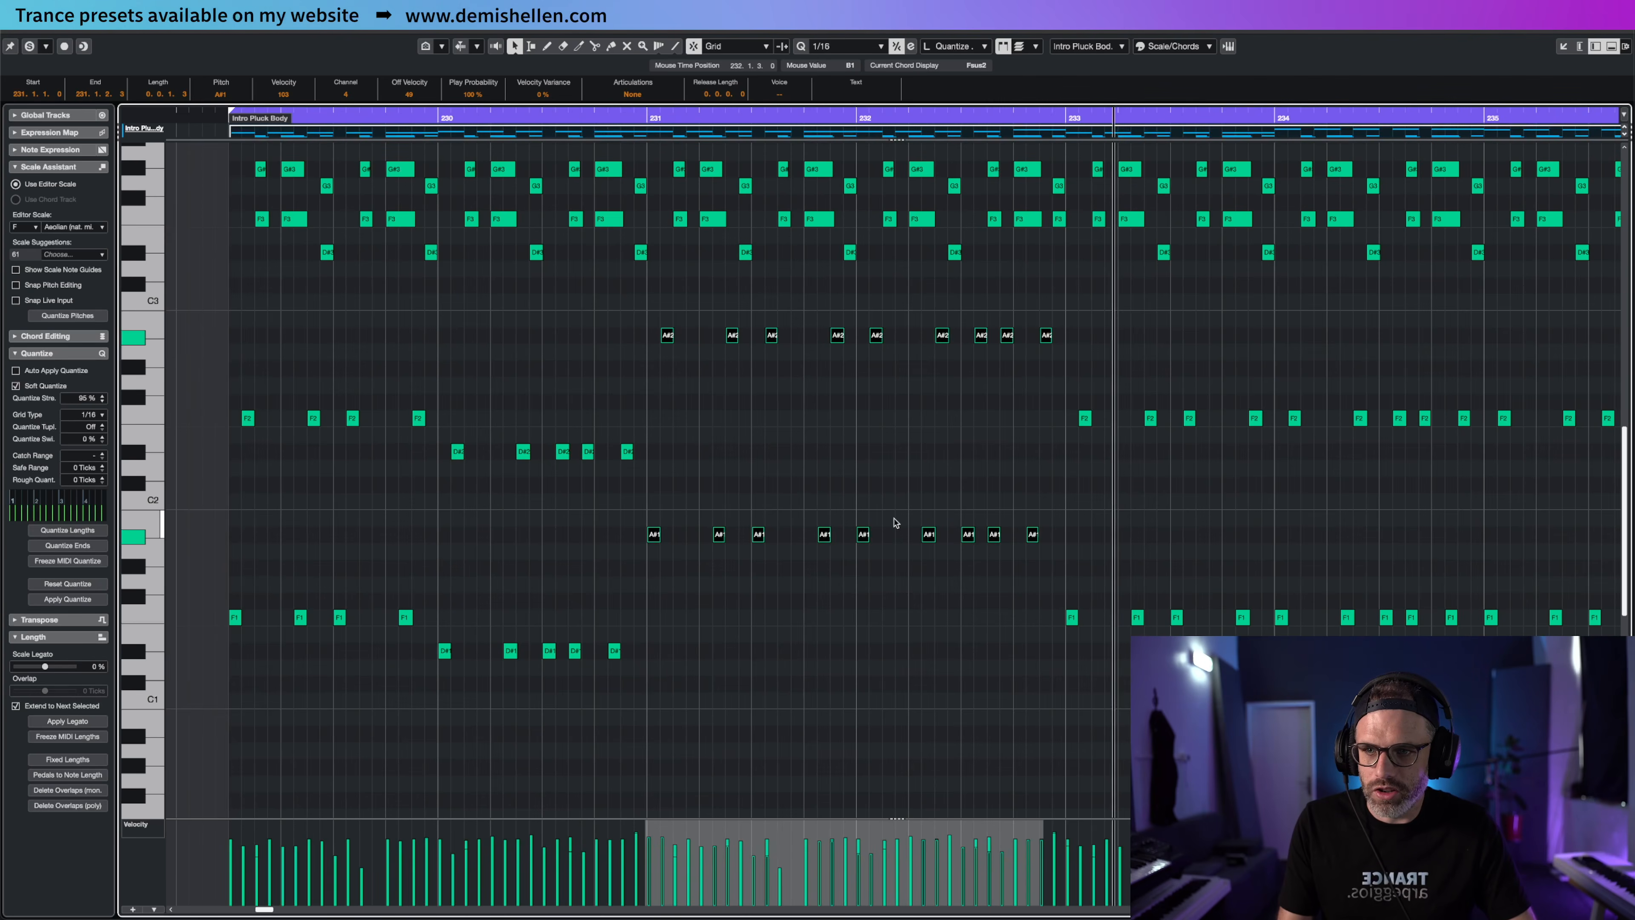
scroll(895, 523, right, 2)
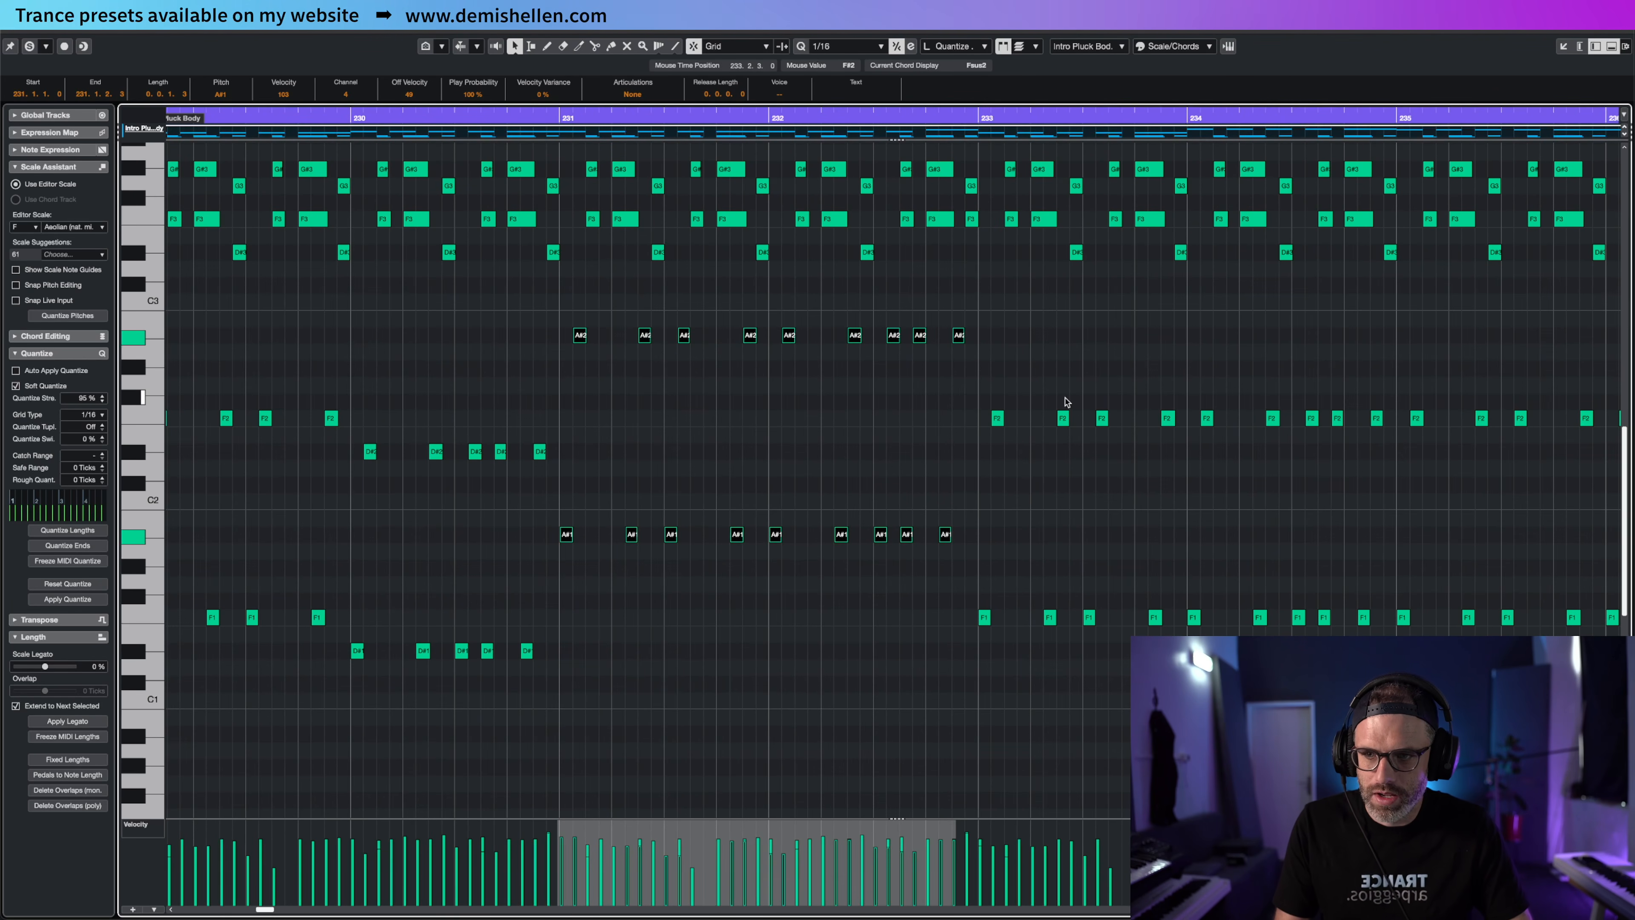
scroll(1094, 402, down, 4)
drag(1201, 409, 1294, 634)
key(Down)
key(Down)
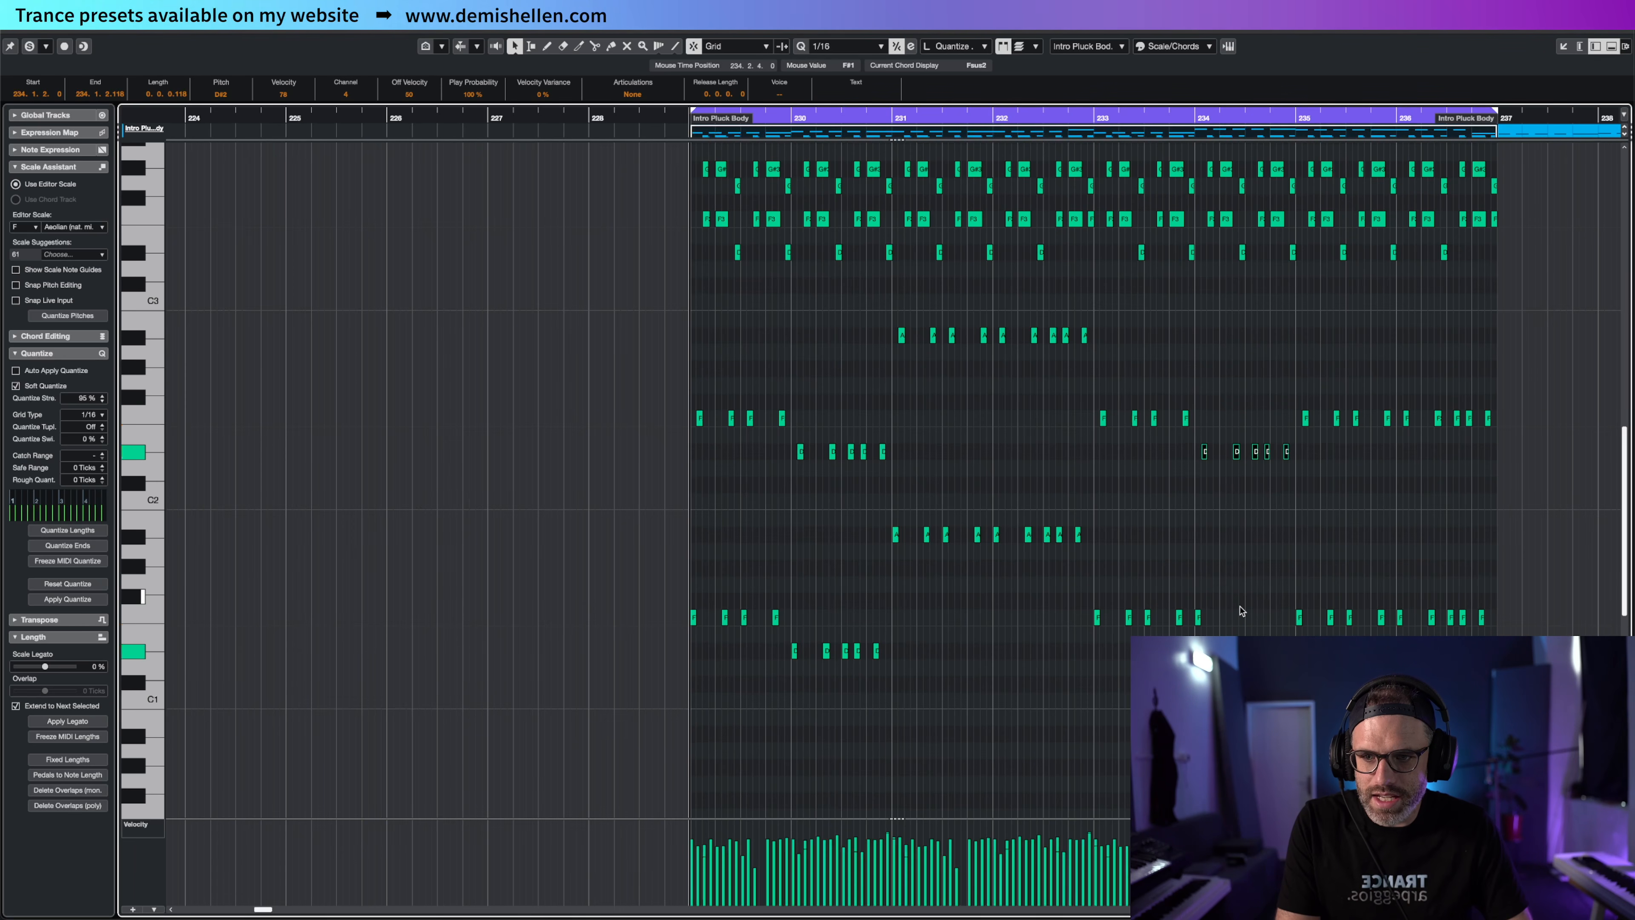
drag(1198, 617, 1204, 628)
Transpose the F1 and F2 bass notes in bars 235 and 236 down to A#0 and A#1
drag(1532, 373, 1297, 630)
key(Down)
key(Down)
key(Down)
key(Down)
key(Down)
key(Down)
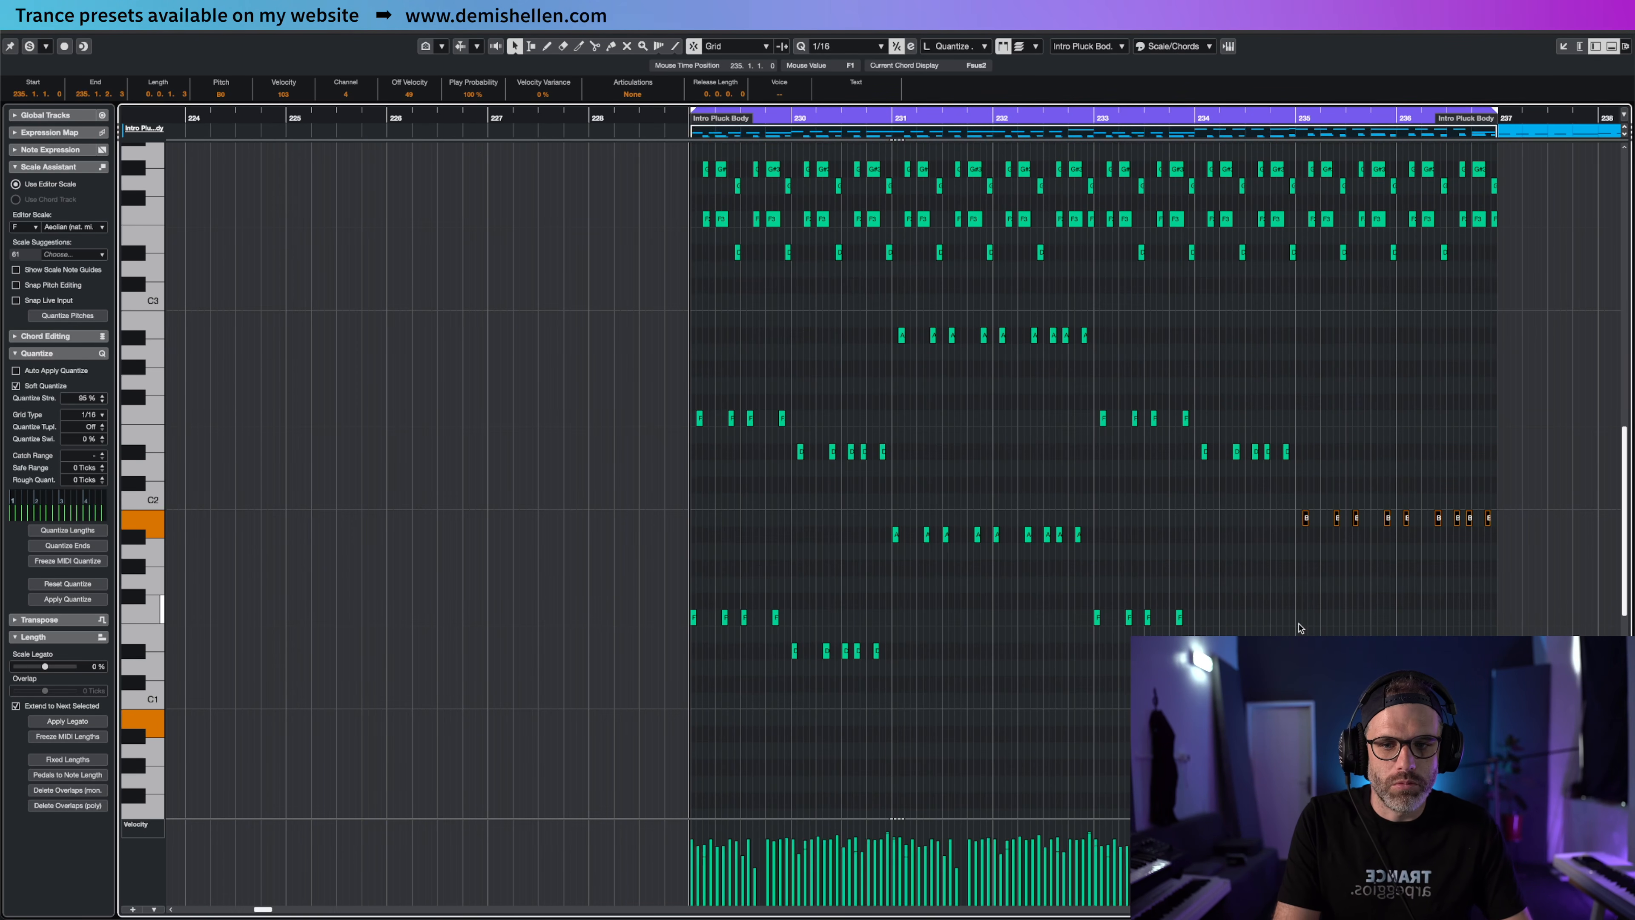
key(Down)
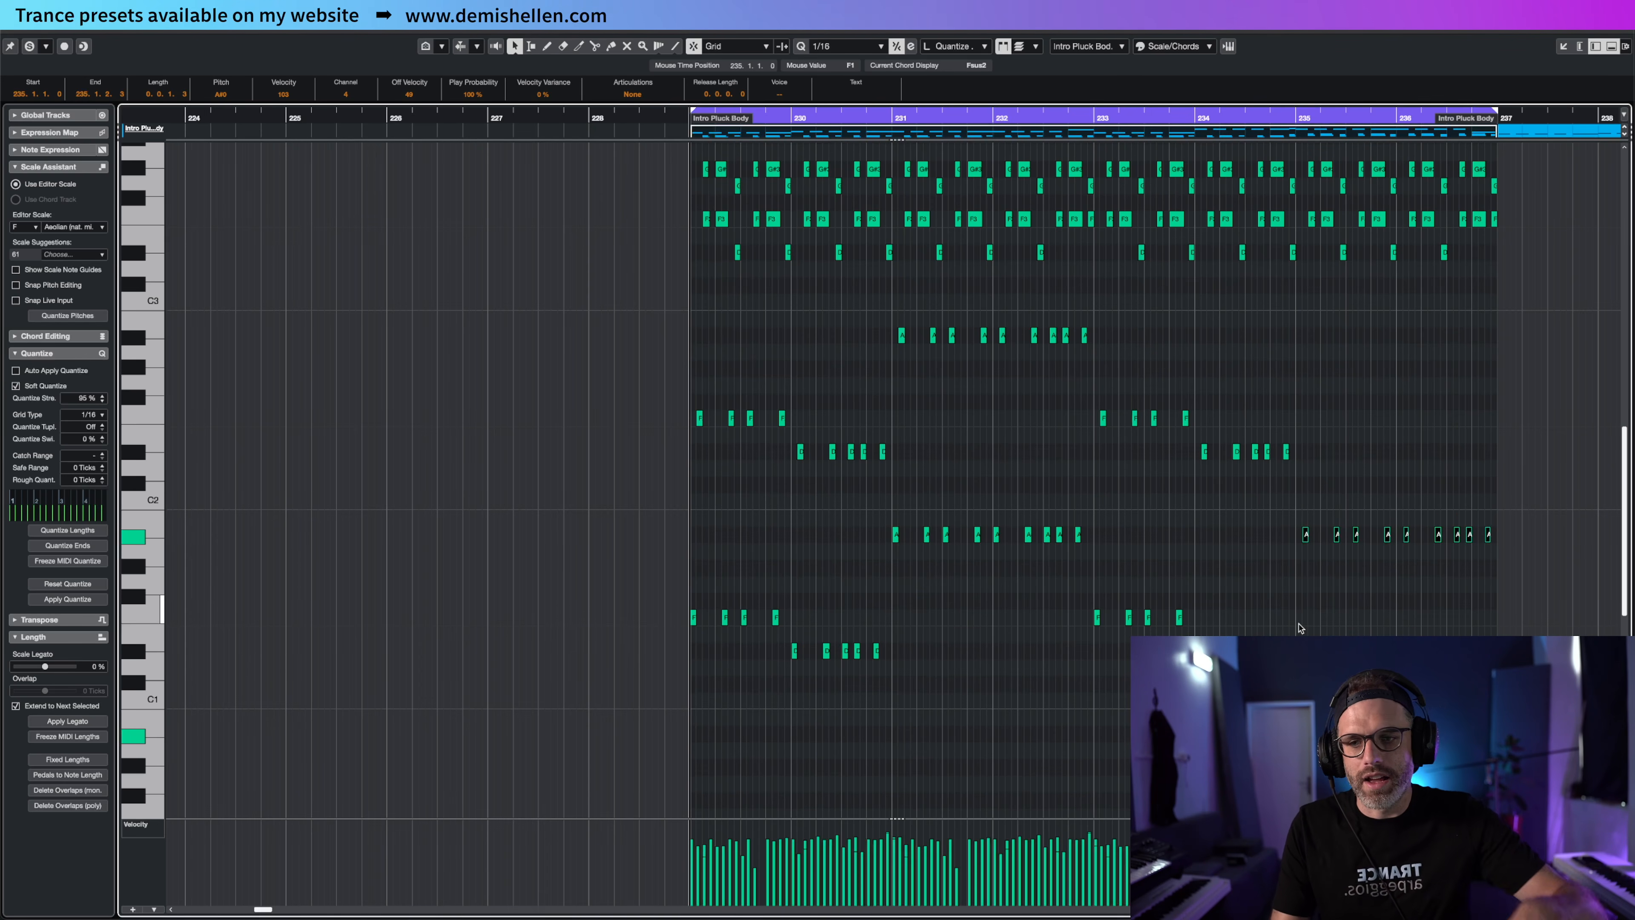
Play the full bass pattern from bar 229 to 236, clear the note selection and replay it from the start
key(space)
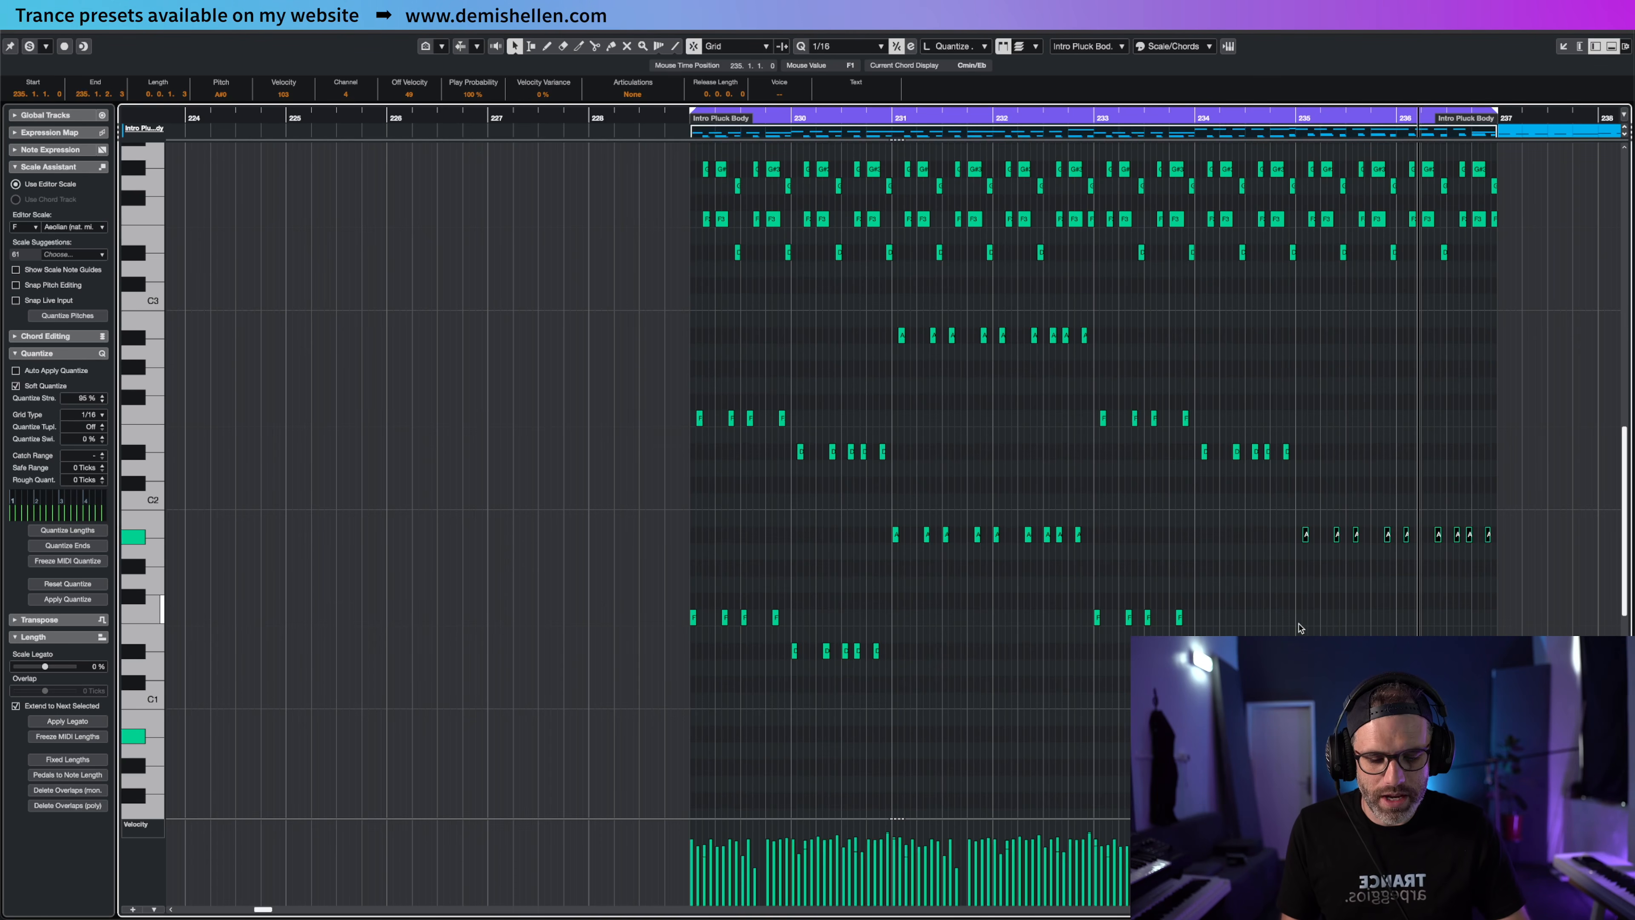
key(Return)
drag(860, 432, 753, 438)
double_click(876, 439)
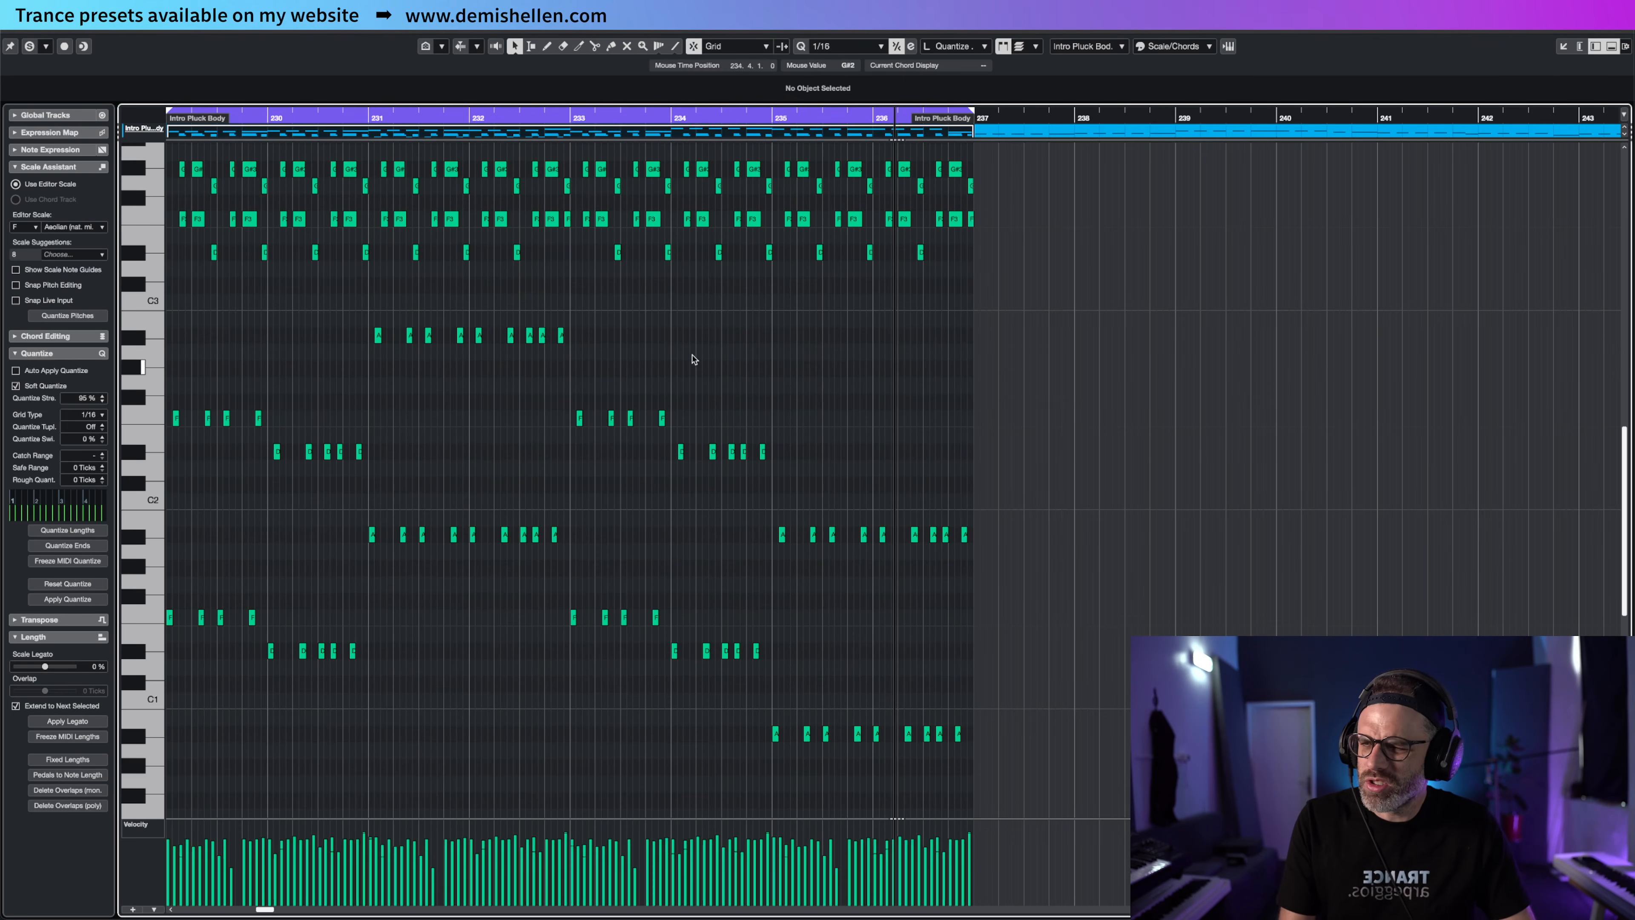
key(KP_1)
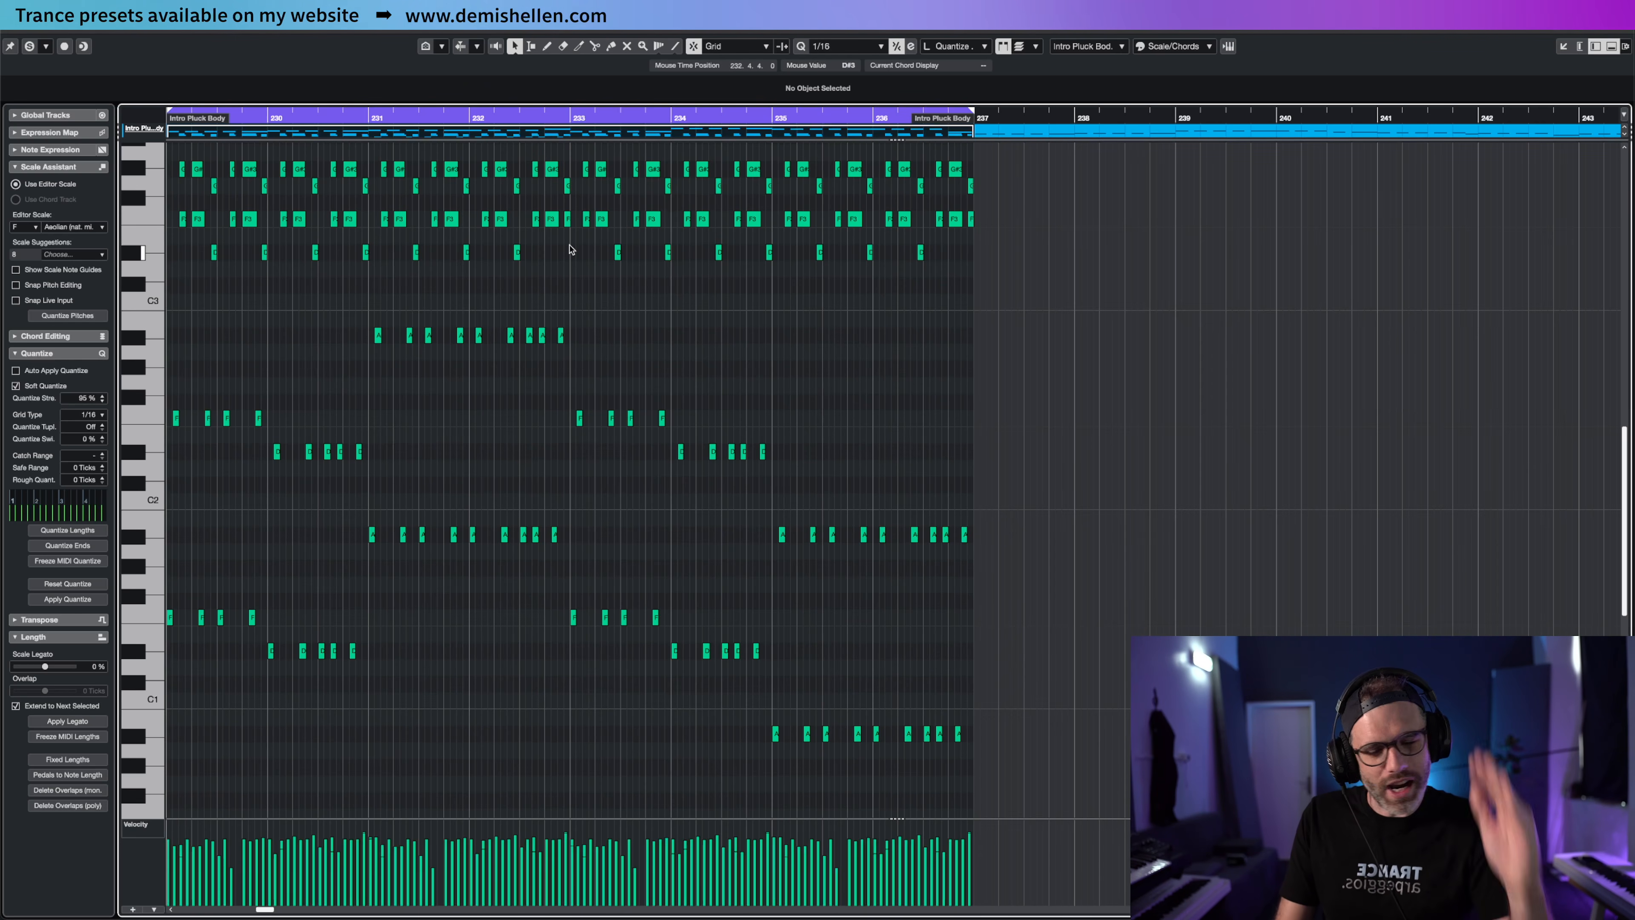
key(space)
scroll(258, 344, left, 5)
scroll(379, 333, left, 2)
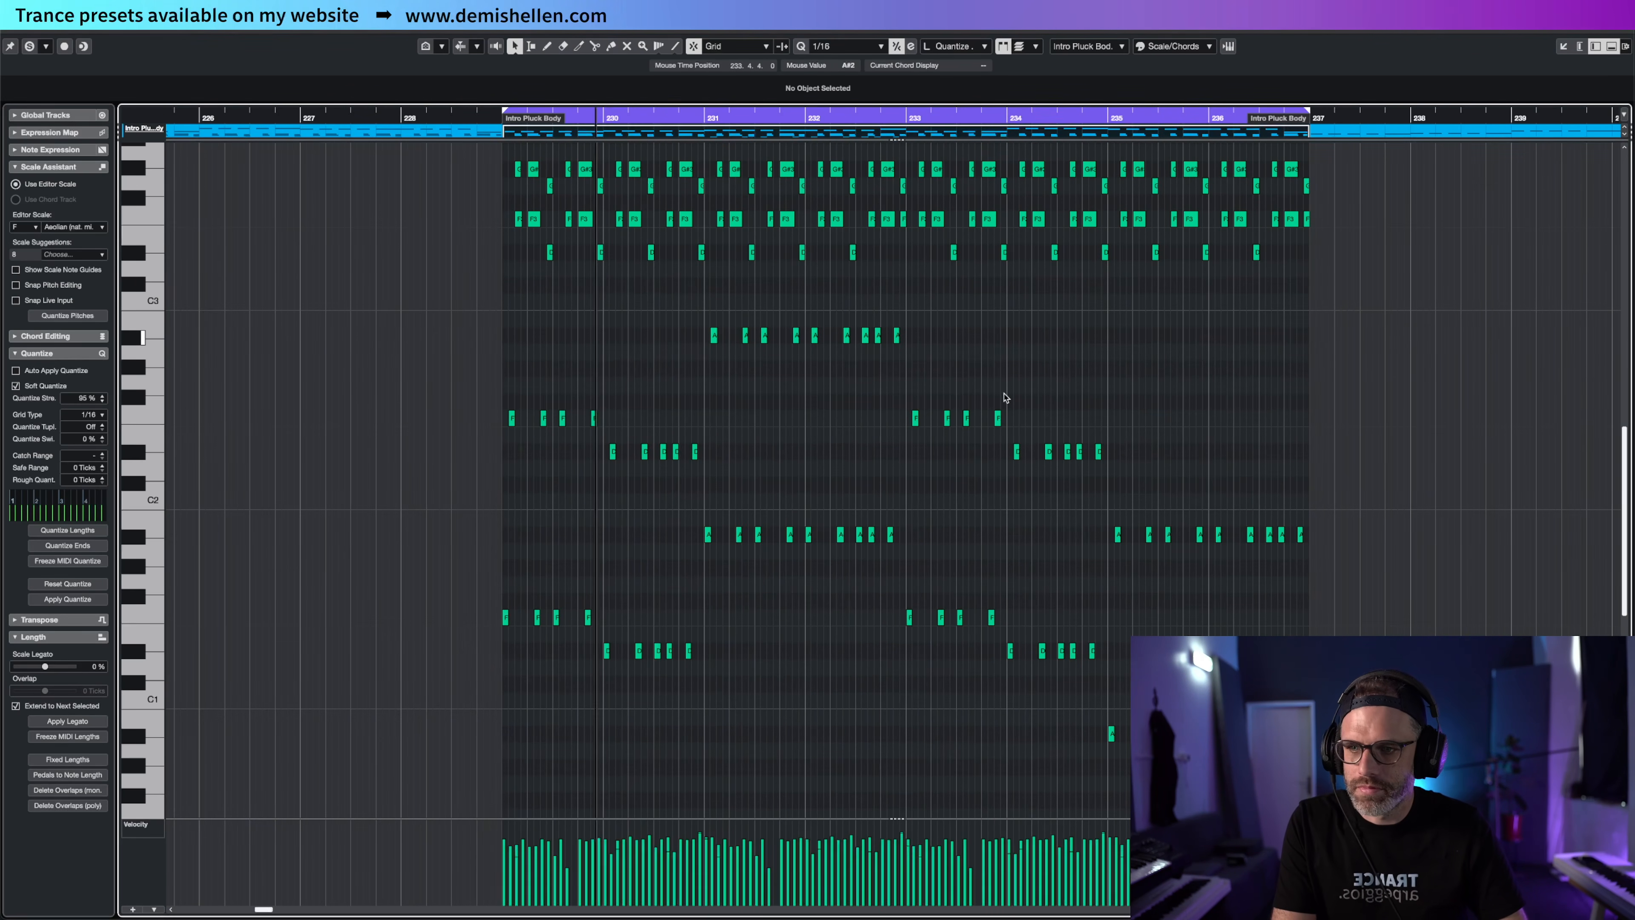
Transpose the F1 and F2 bass notes in bar 233 up to C#2 and C#3 and play the part from bar 229
drag(1004, 397, 908, 626)
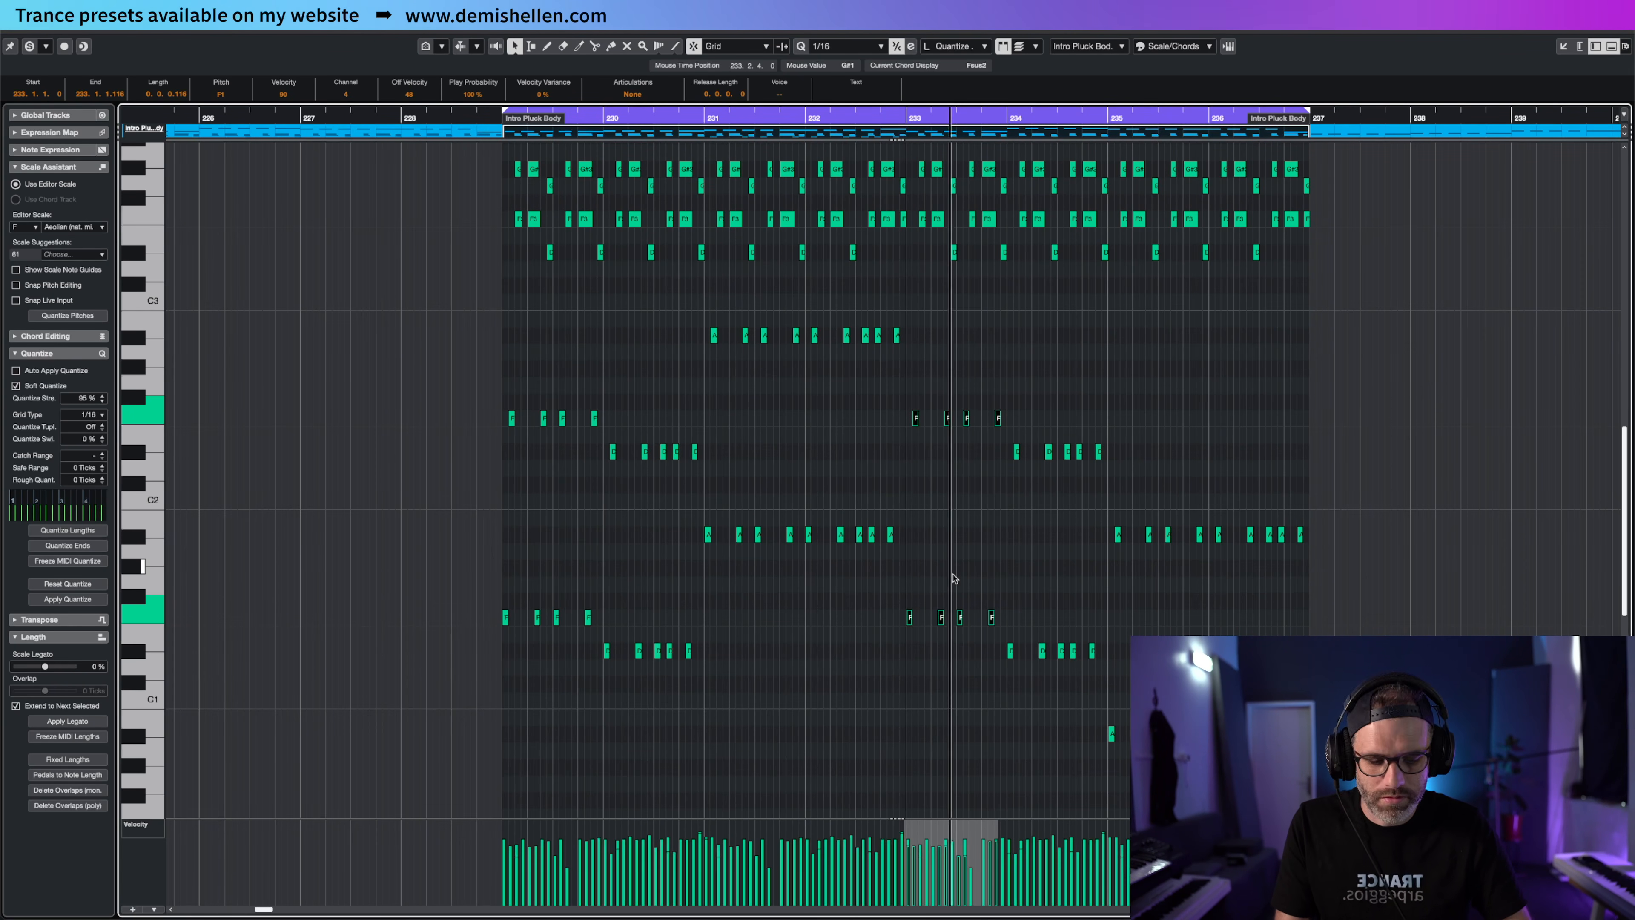
key(Up)
key(Up)
key(Up)
key(Up)
key(Up)
key(Up)
key(Up)
key(Up)
key(KP_1)
key(space)
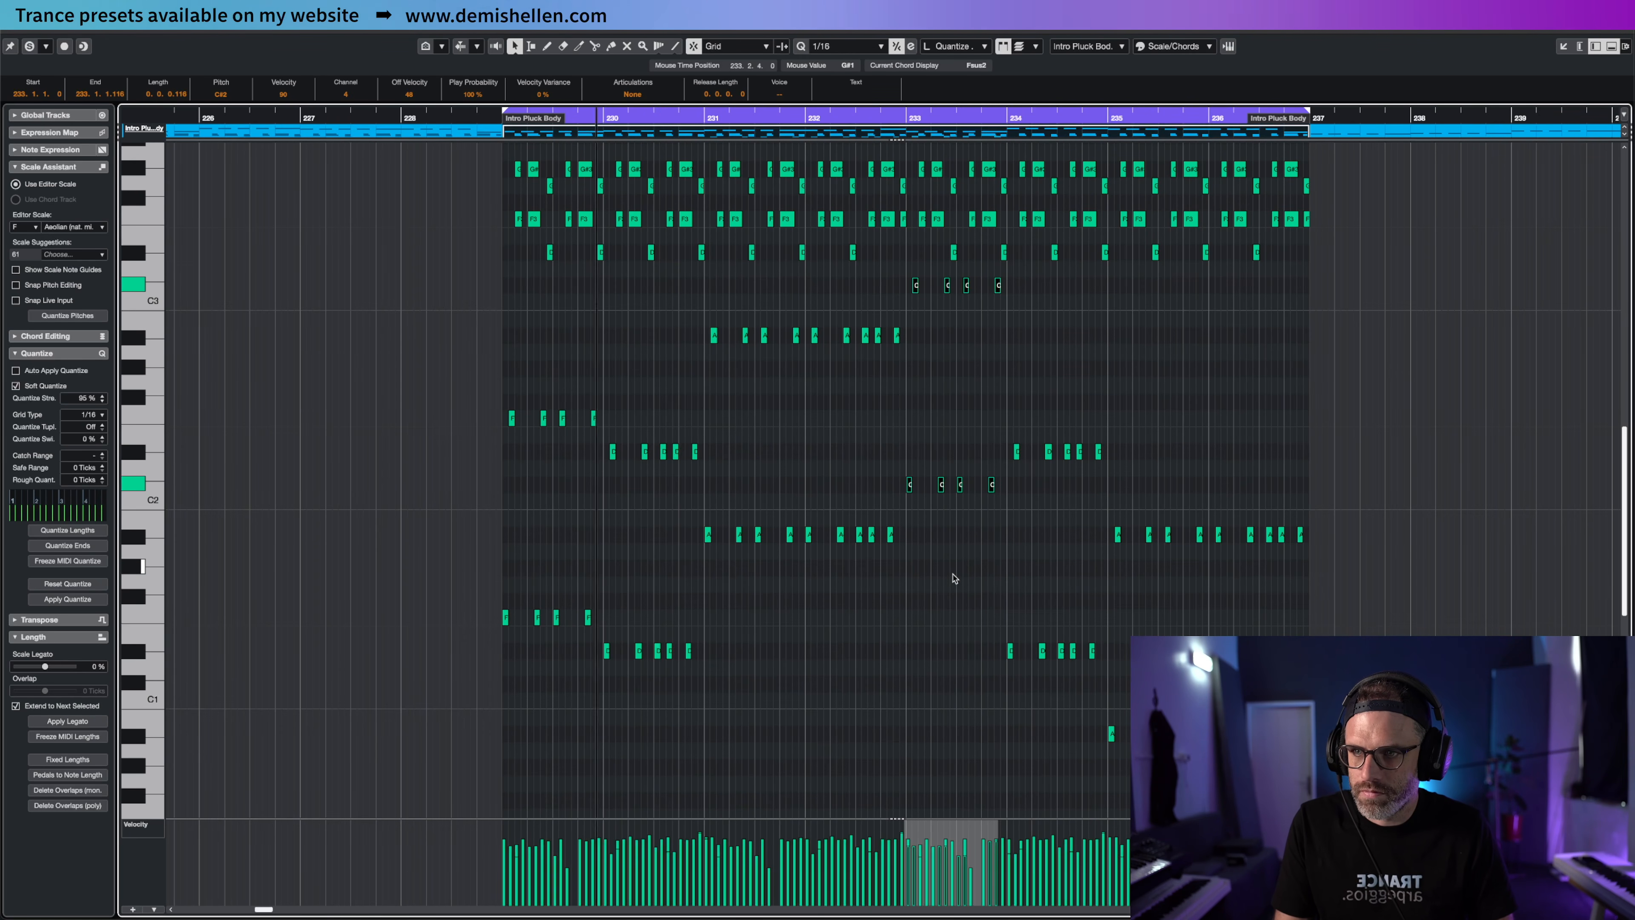
Audition the bar 233 bass notes at C2 and C3, restore them to C#2 and C#3, and play the passage around bar 232
key(Down)
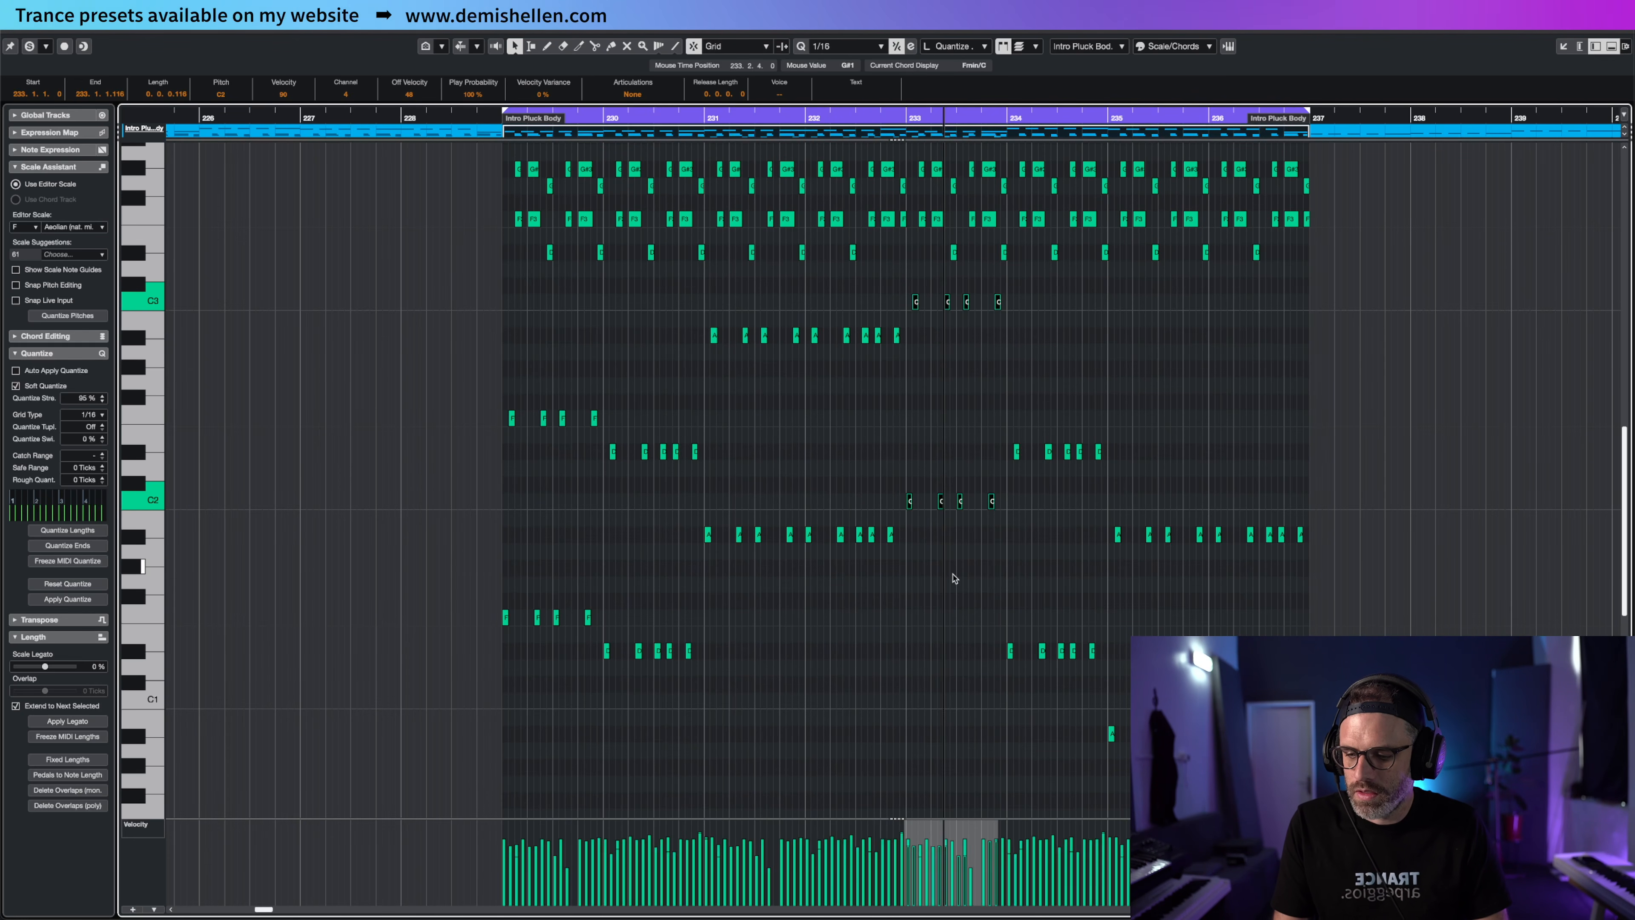
key(Up)
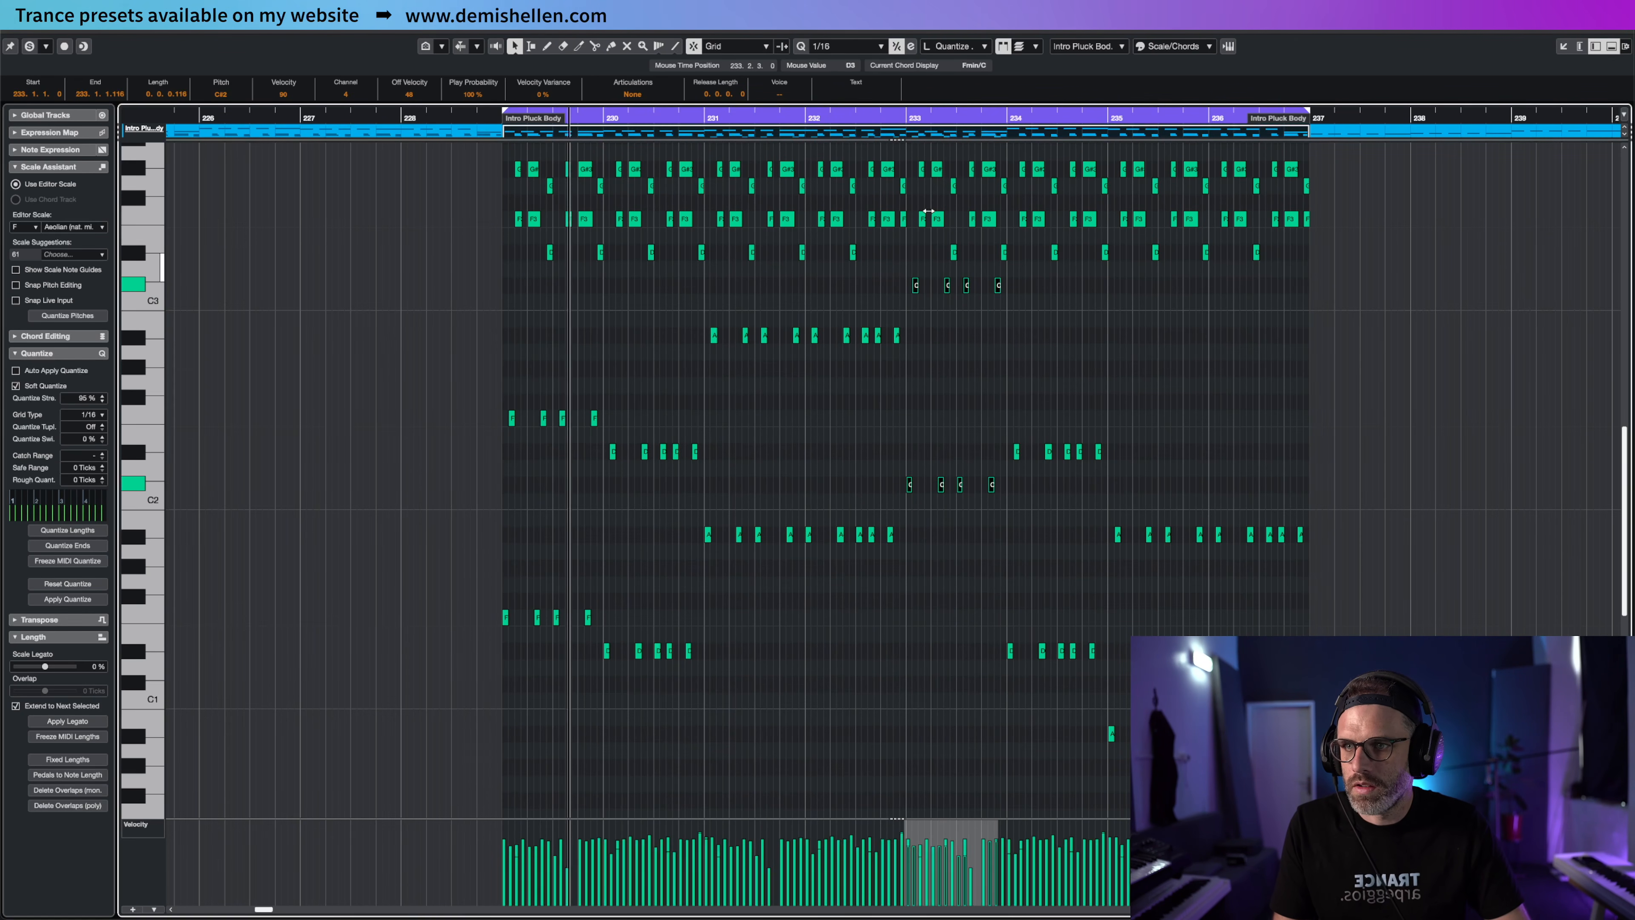
click(859, 109)
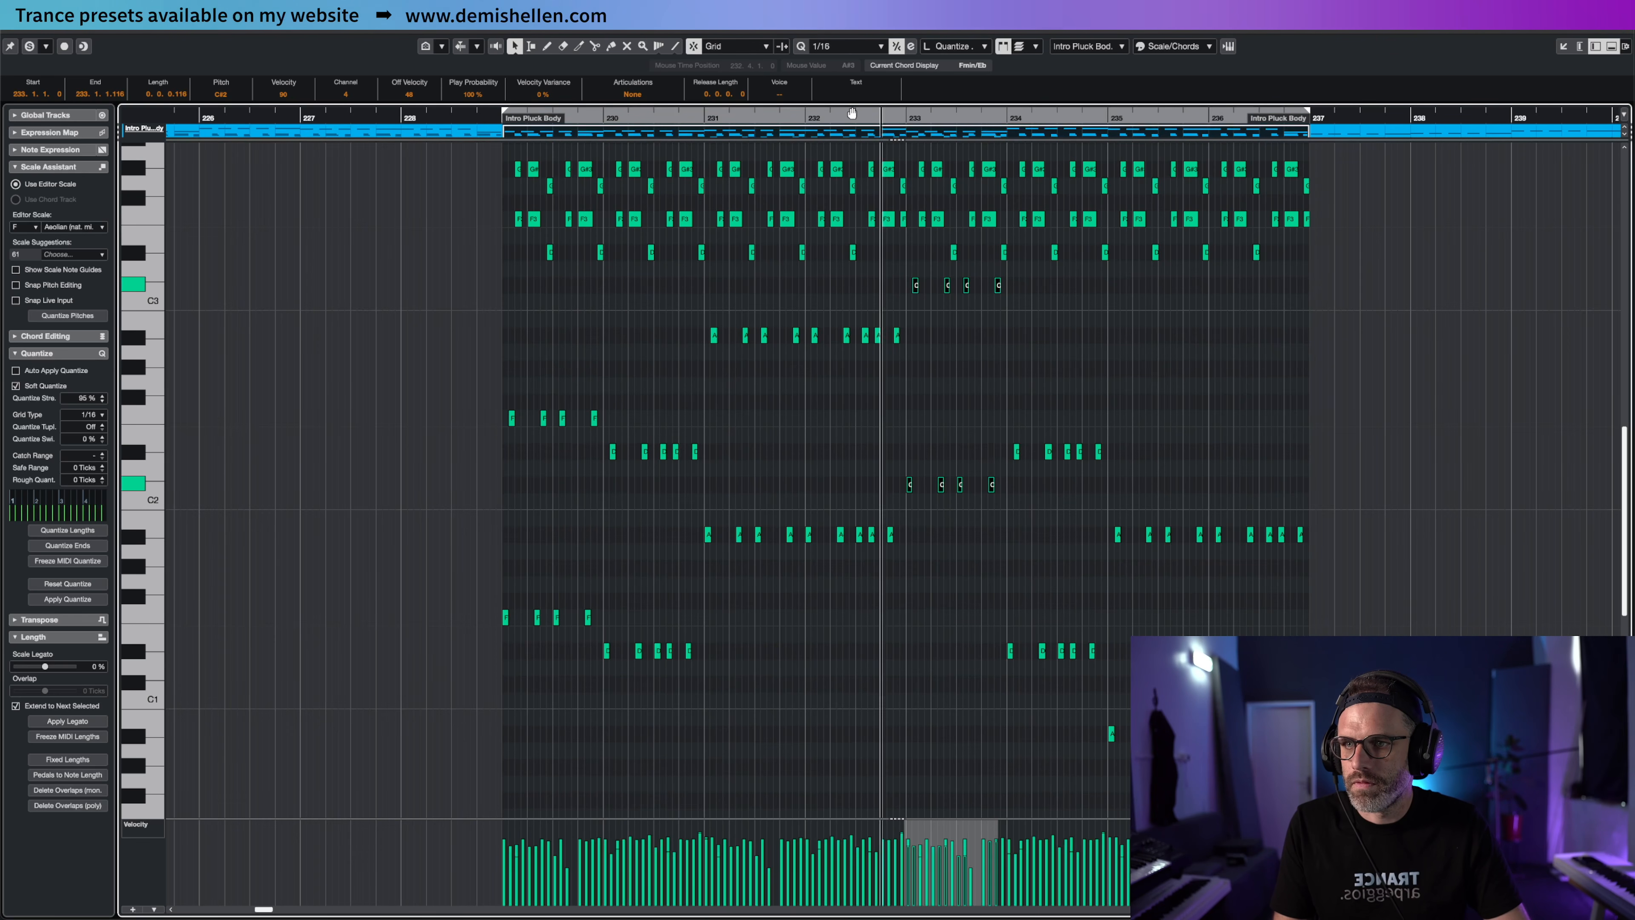
click(859, 110)
Transpose the bass notes in bars 235 and 236 up one octave to A#1 and A#2 and play the part
drag(1103, 438, 1013, 664)
drag(1385, 494, 1110, 756)
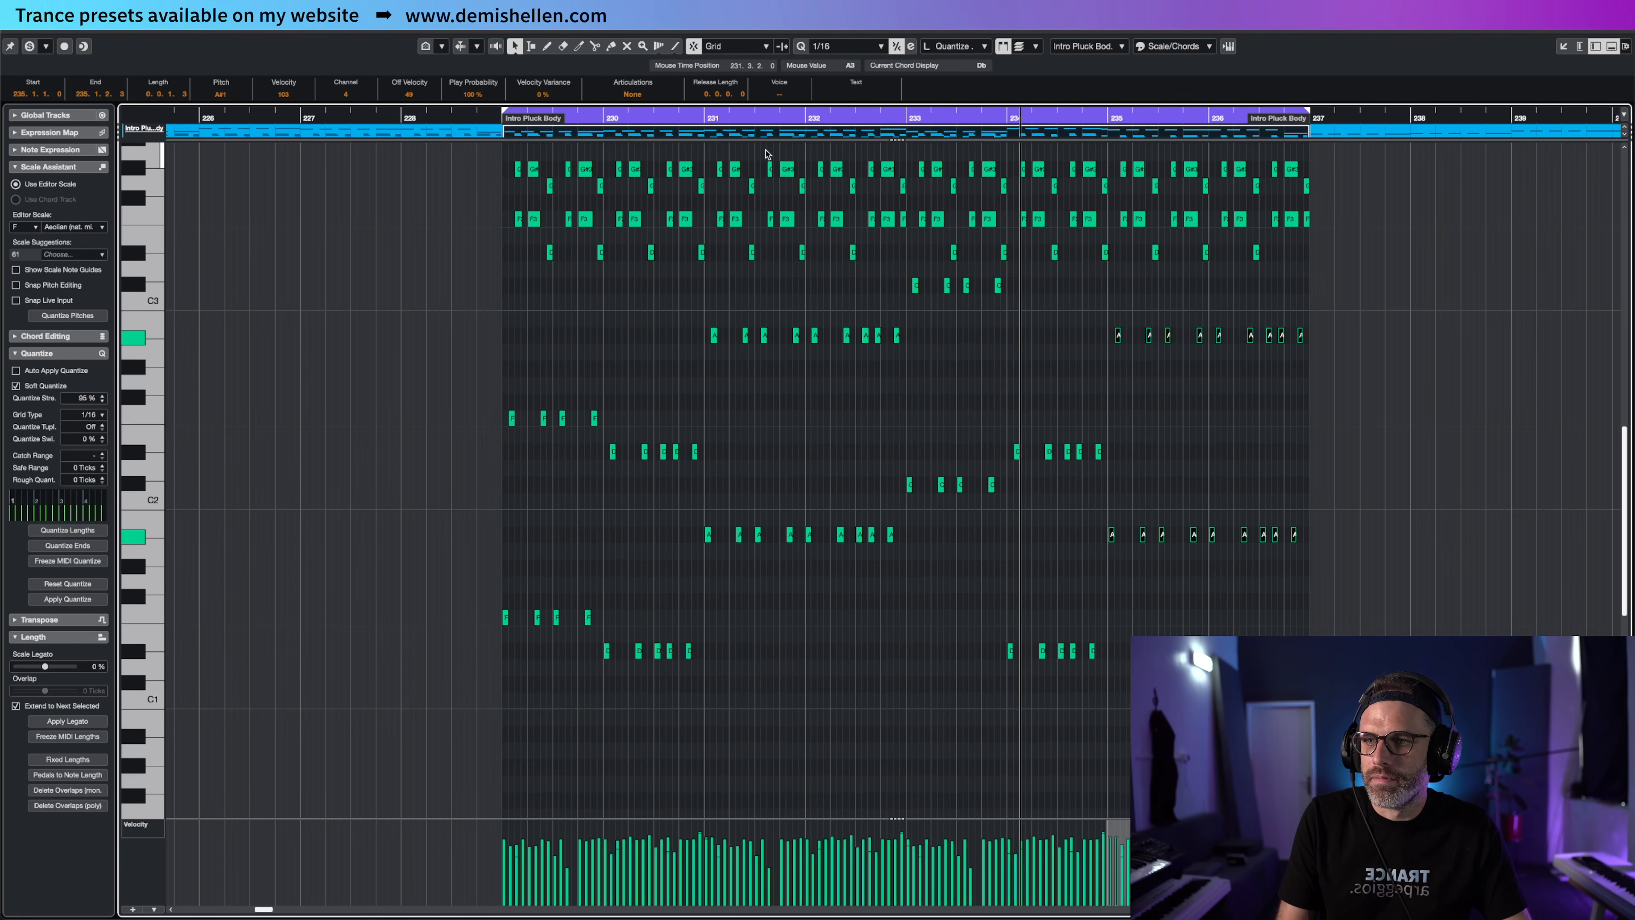
click(501, 117)
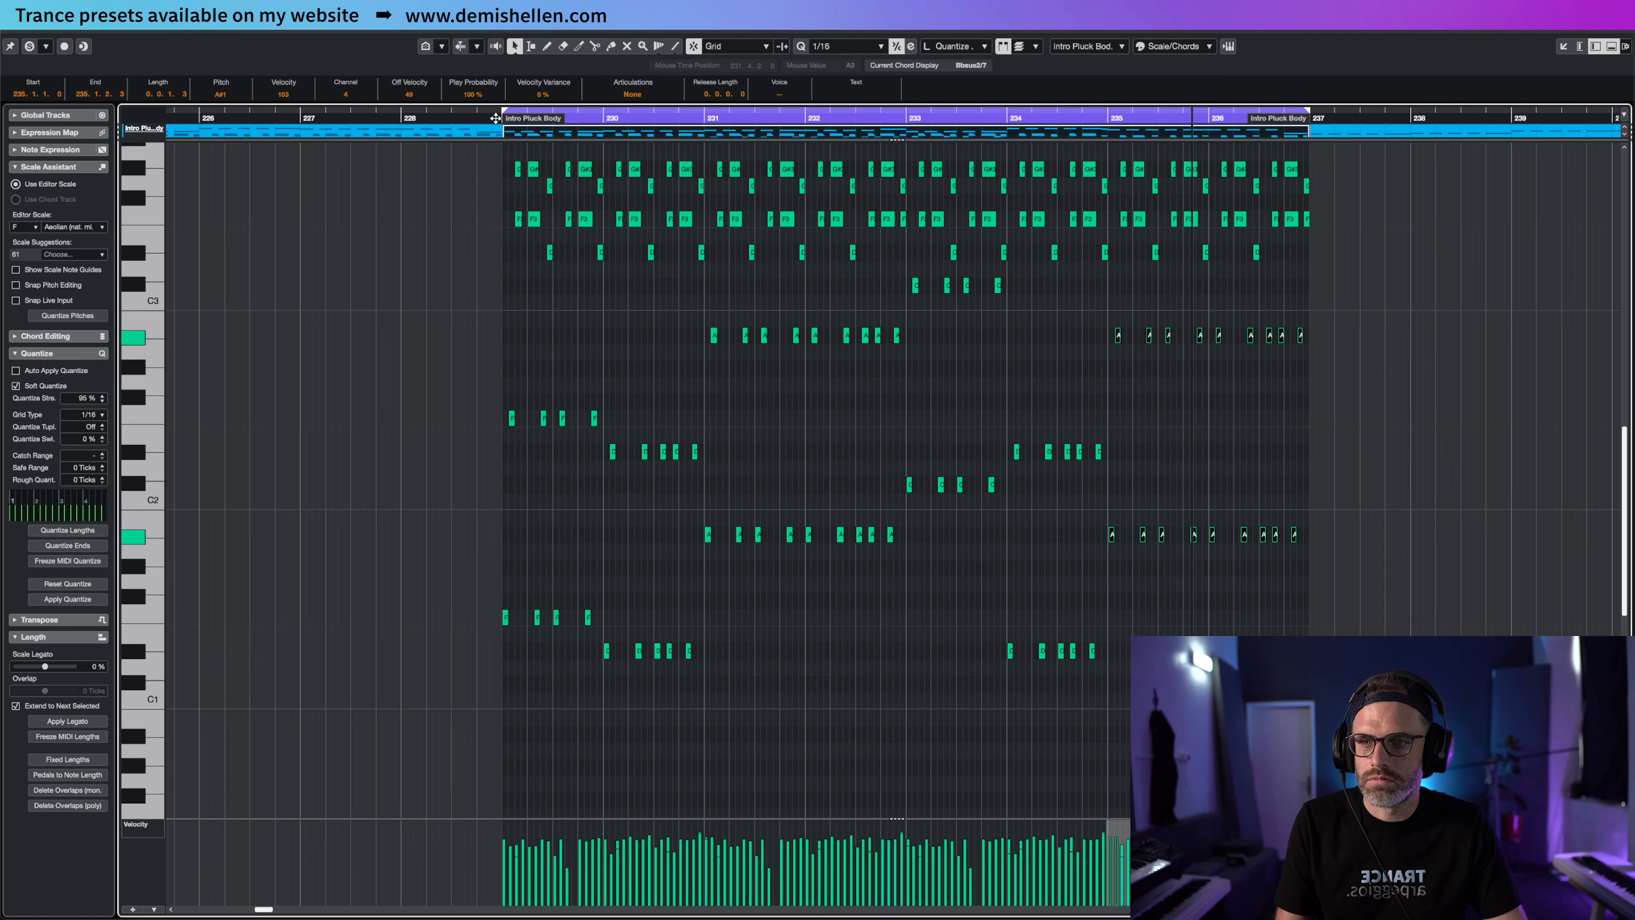
key(space)
Raise the bass notes in bar 234 one octave to D#2 and D#3, also auditioning them at E2 and E3
drag(1102, 428, 1011, 668)
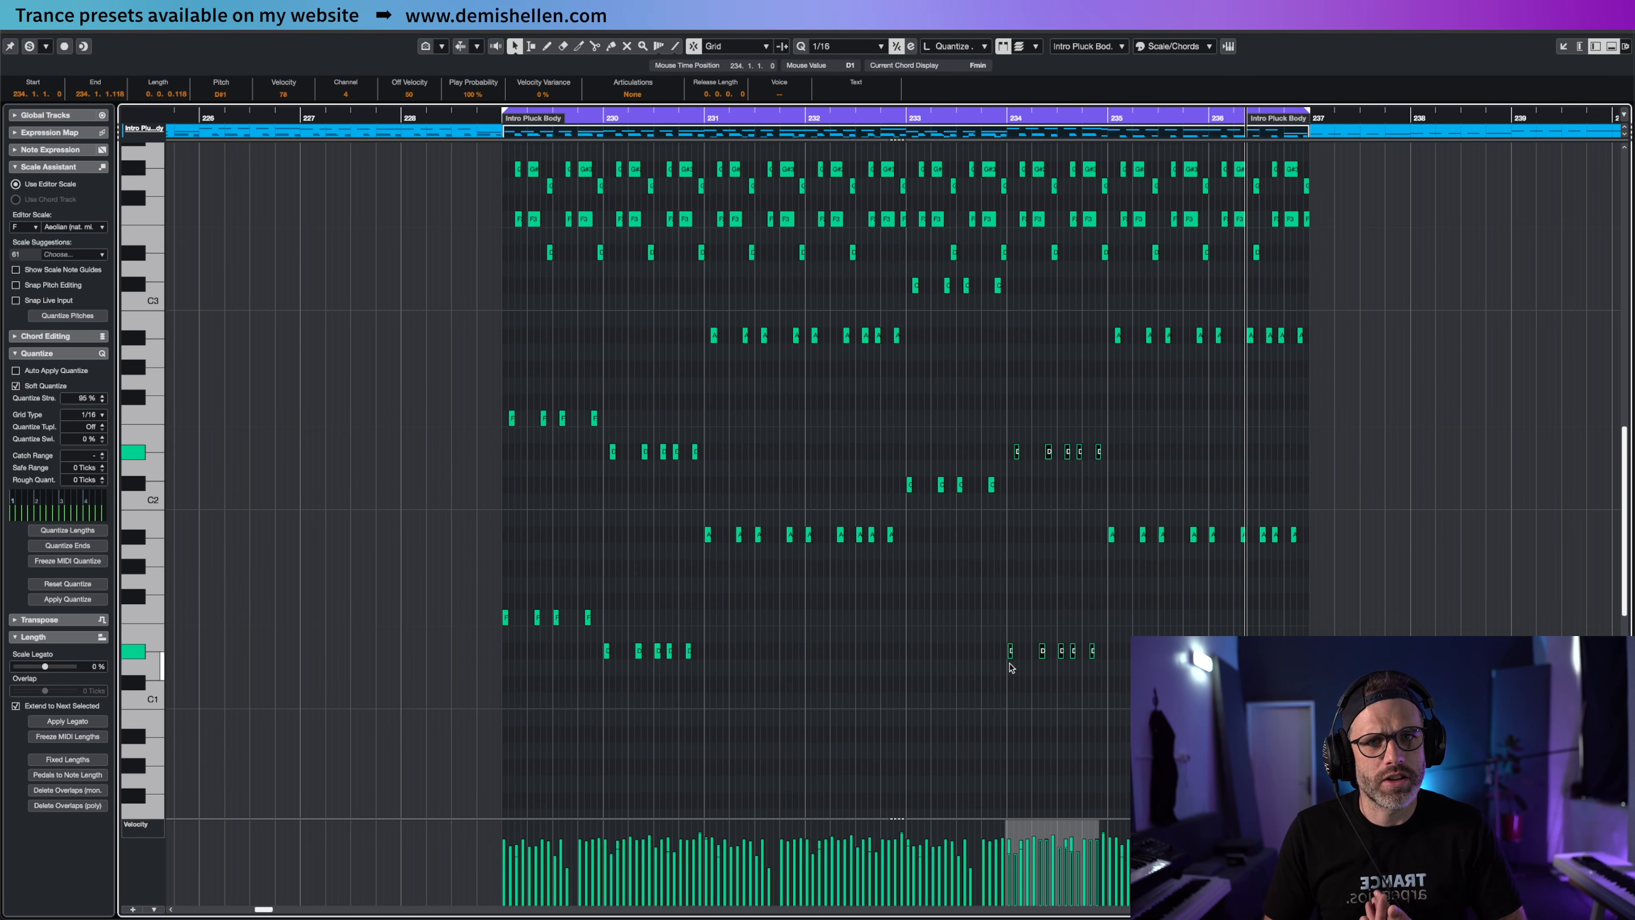
key(Up)
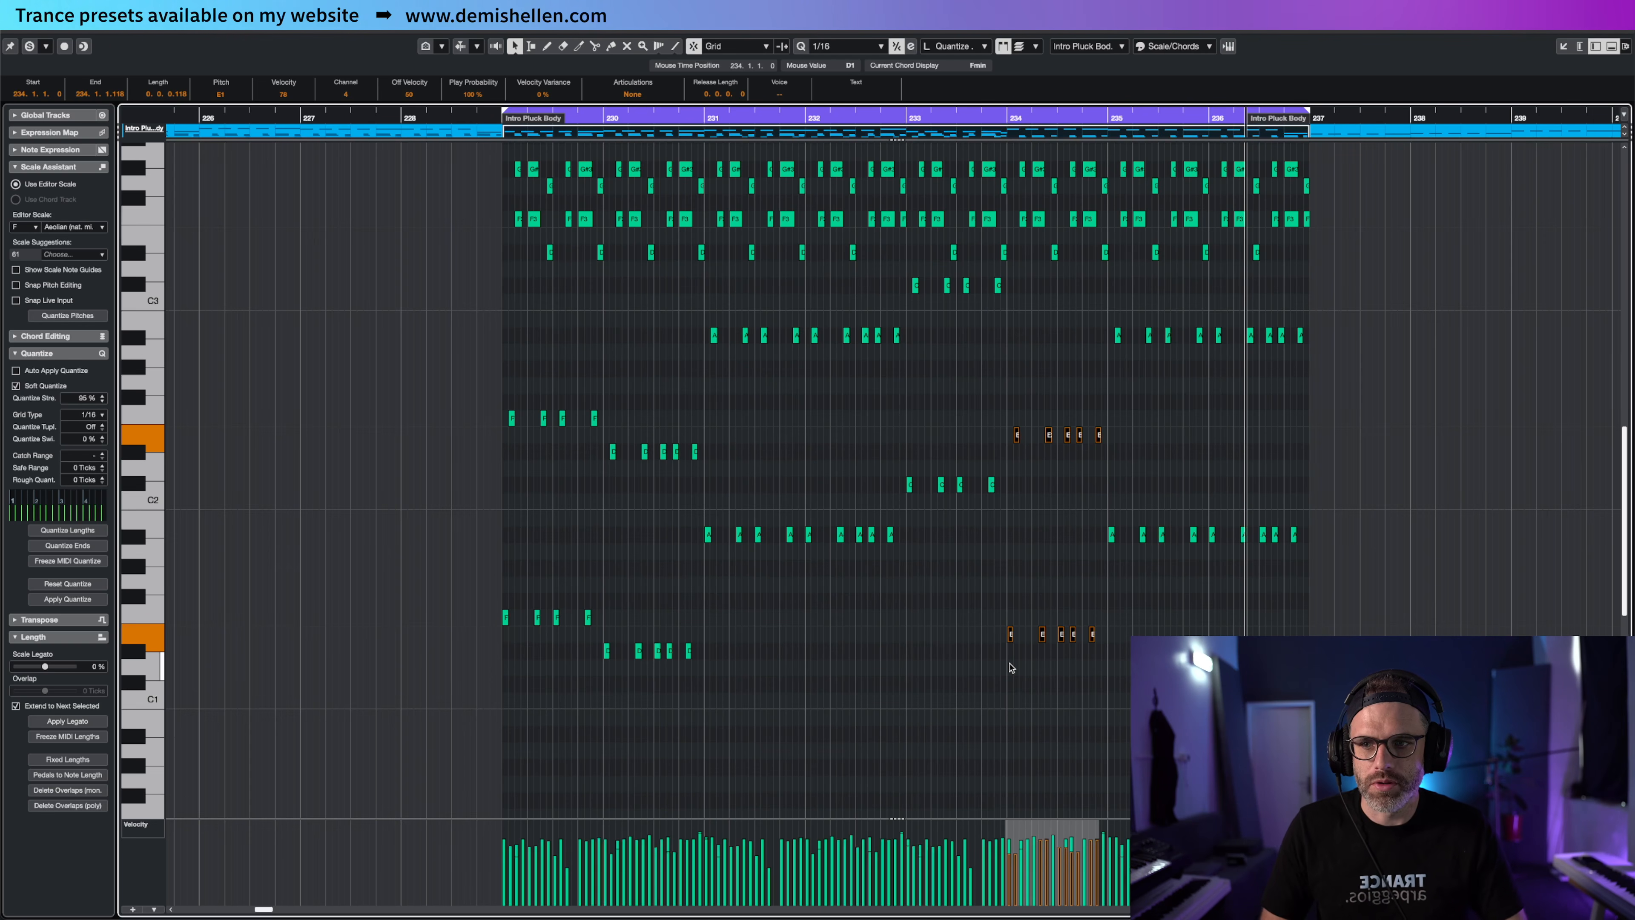
key(Down)
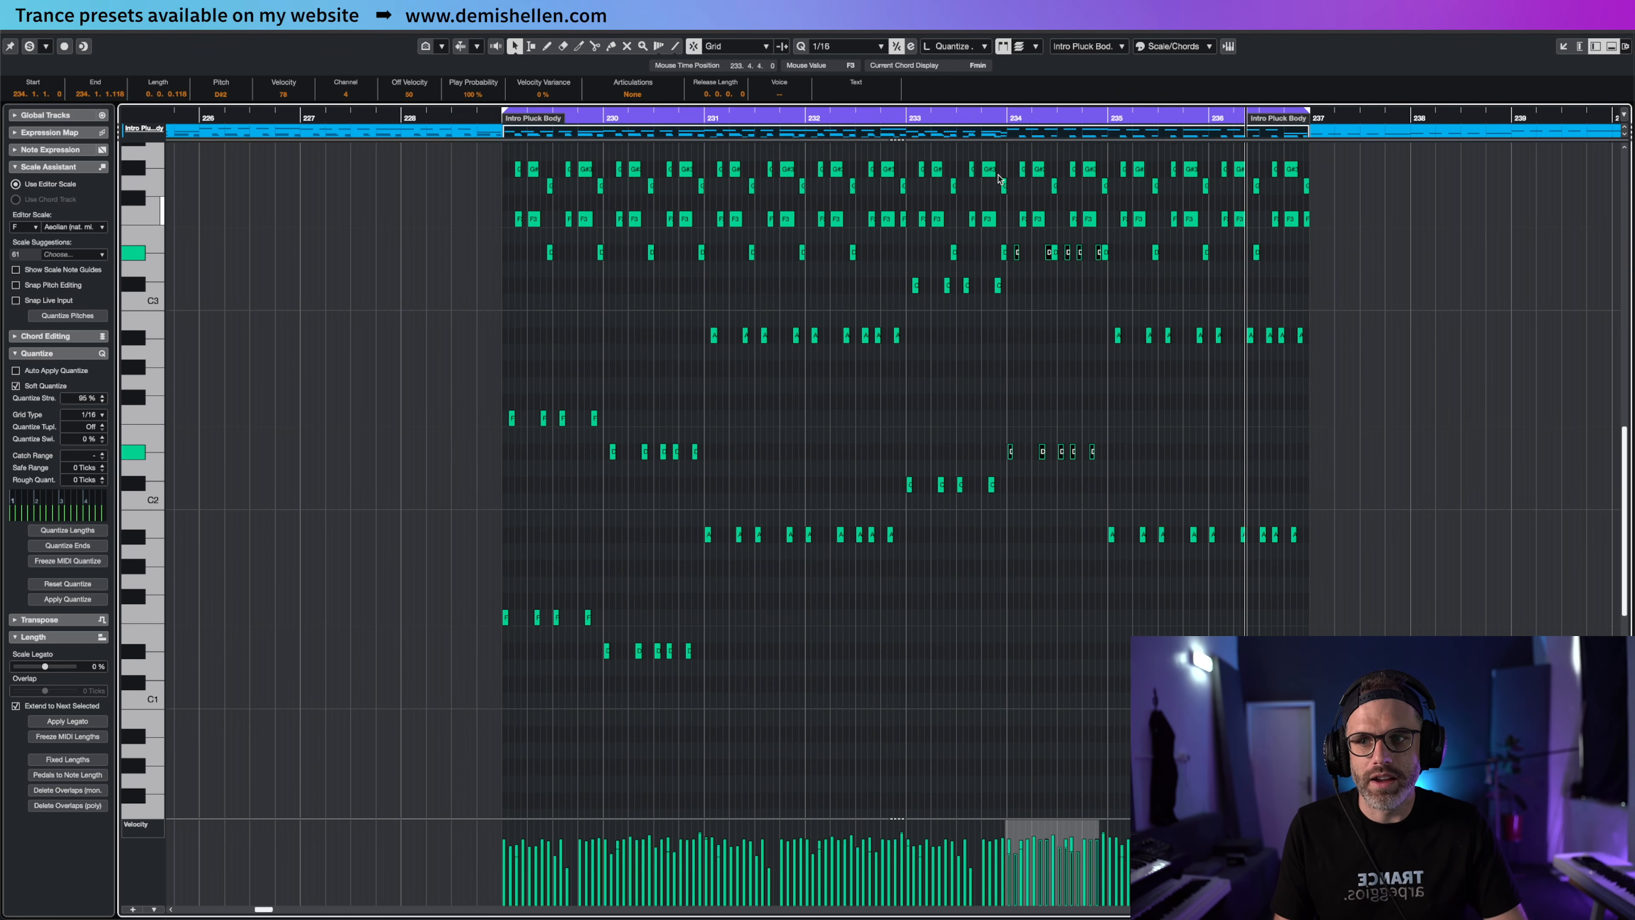
drag(843, 122, 843, 118)
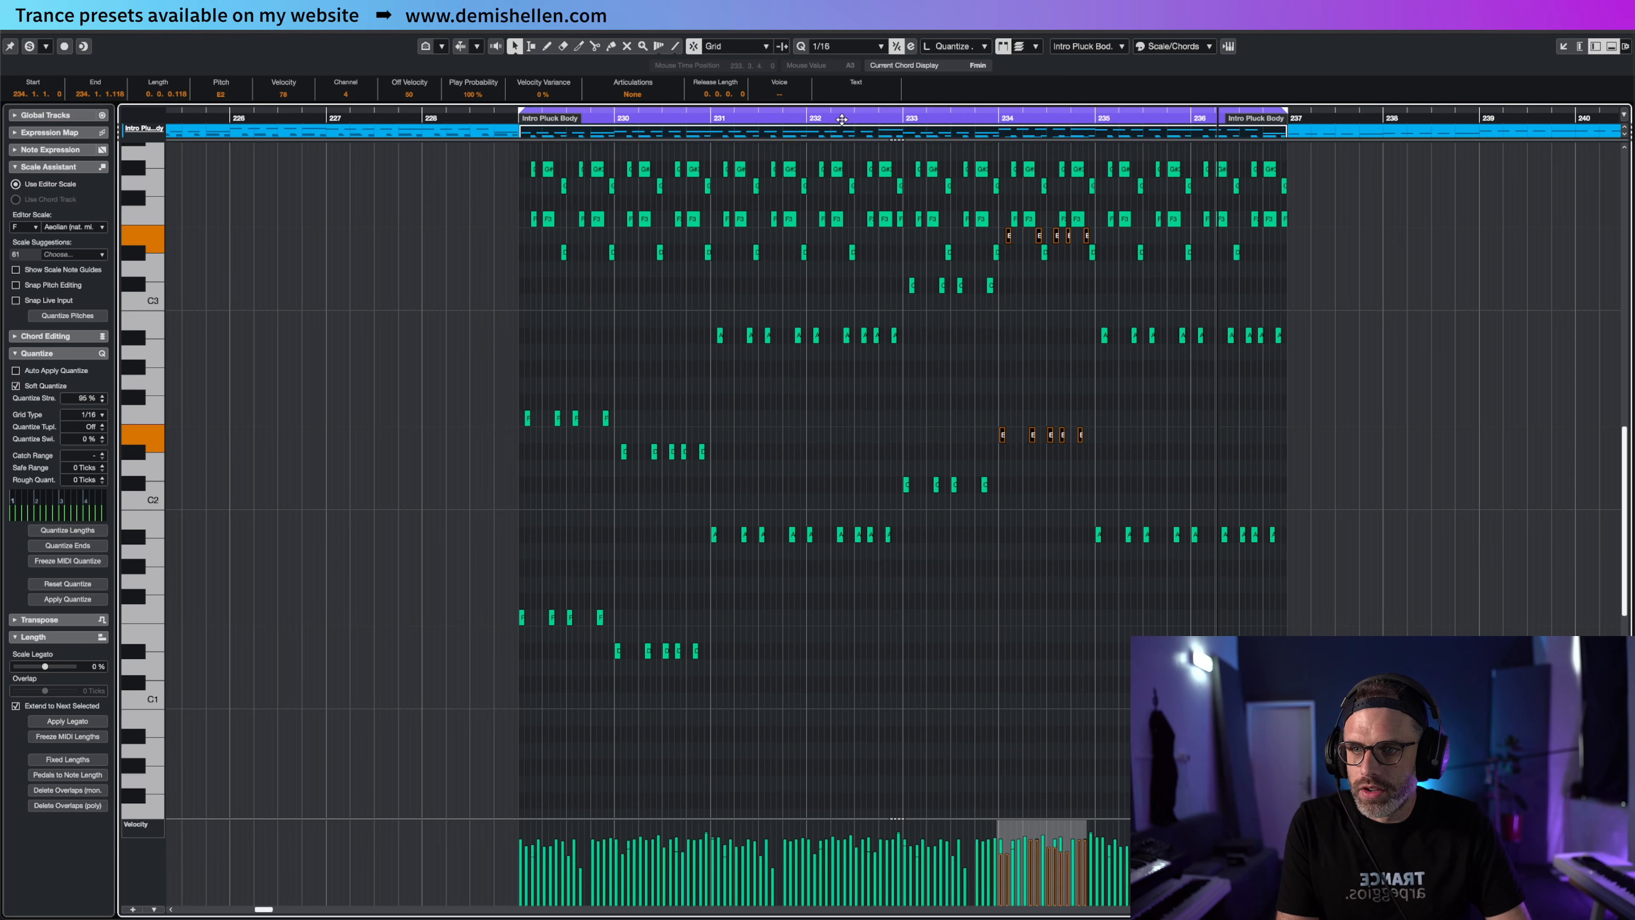
key(Down)
Try the bass notes of bars 235 and 236 at G#1 and G#2 and play them from about bar 234
drag(1379, 298, 1098, 563)
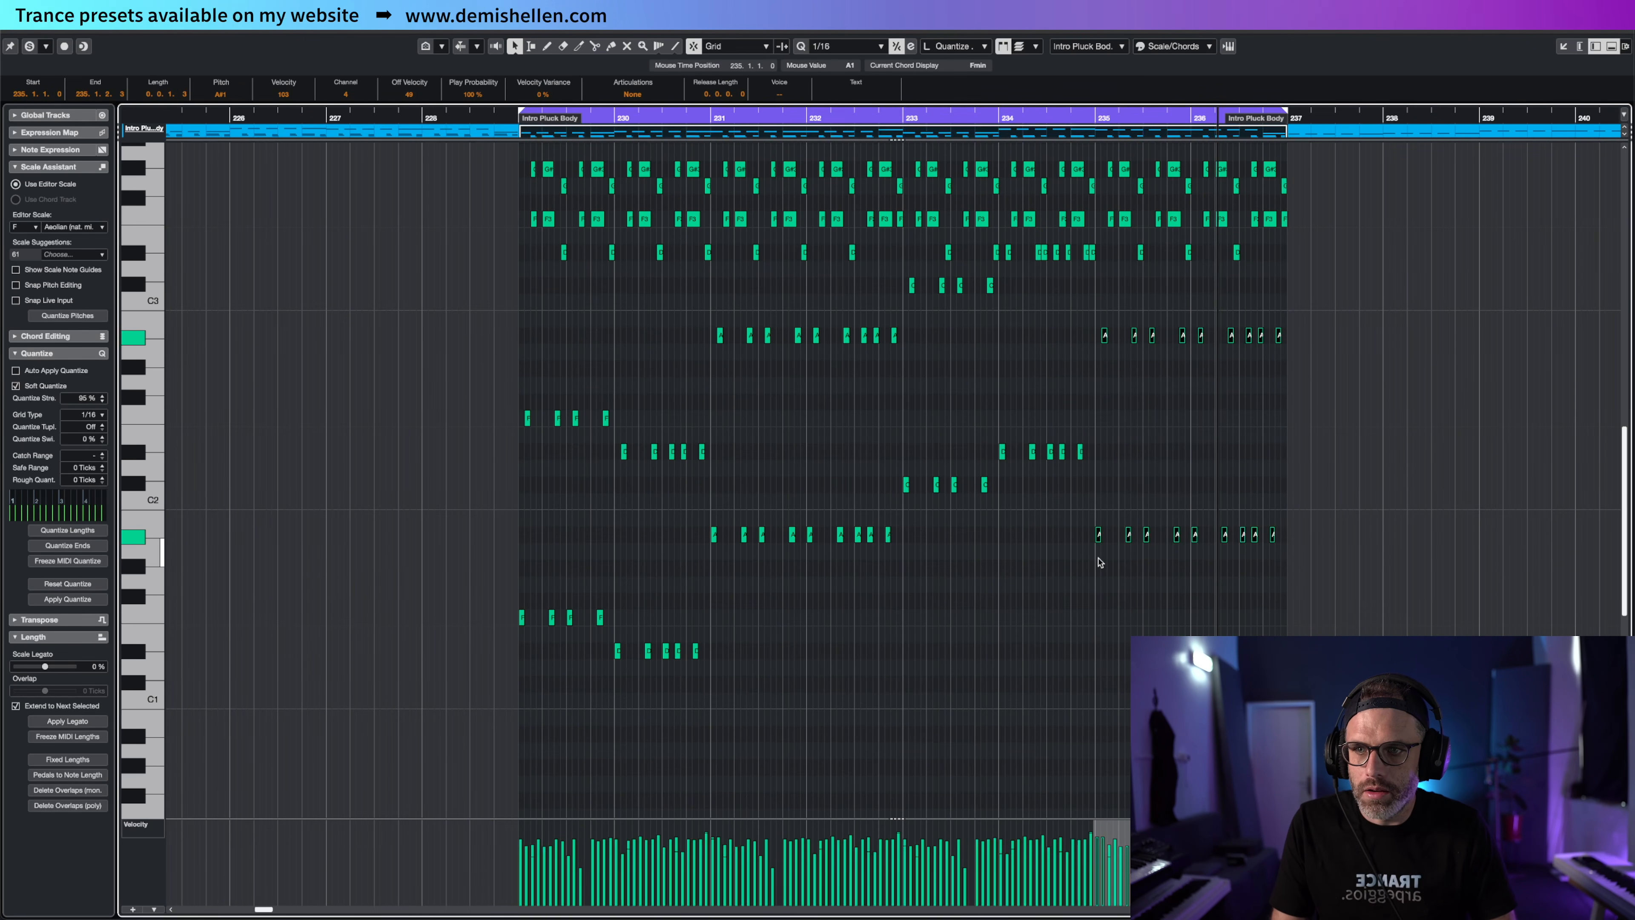
key(Down)
key(Down)
click(994, 127)
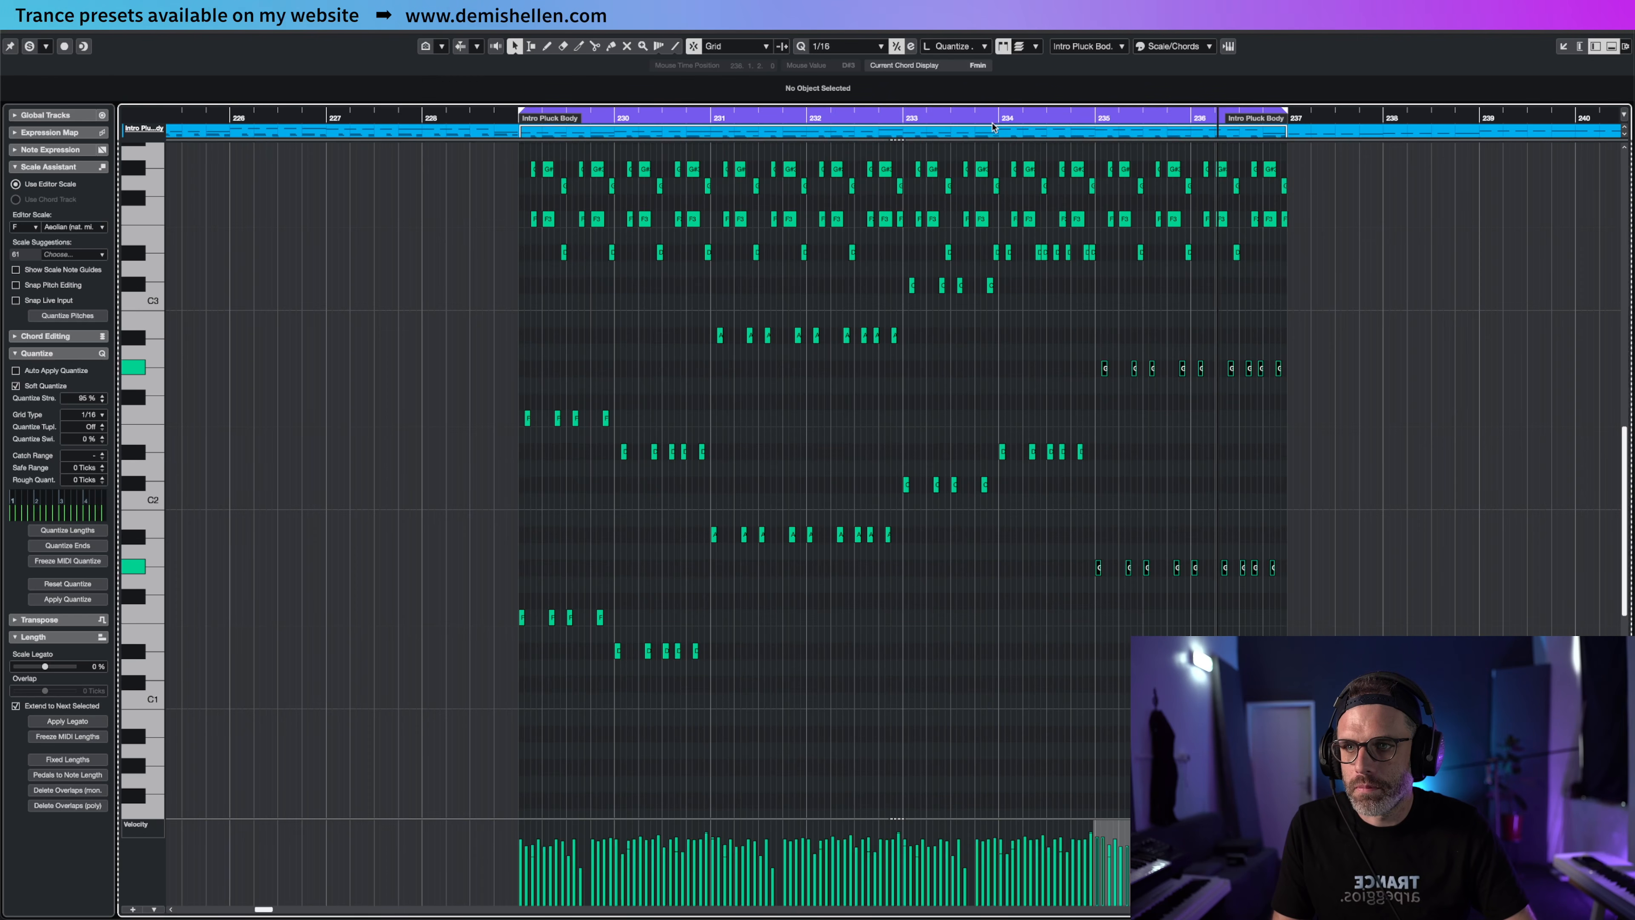
Set the bass notes in bars 235 and 236 to F1 and F2 and play them from about bar 234
drag(1372, 356, 1100, 571)
key(Down)
key(Down)
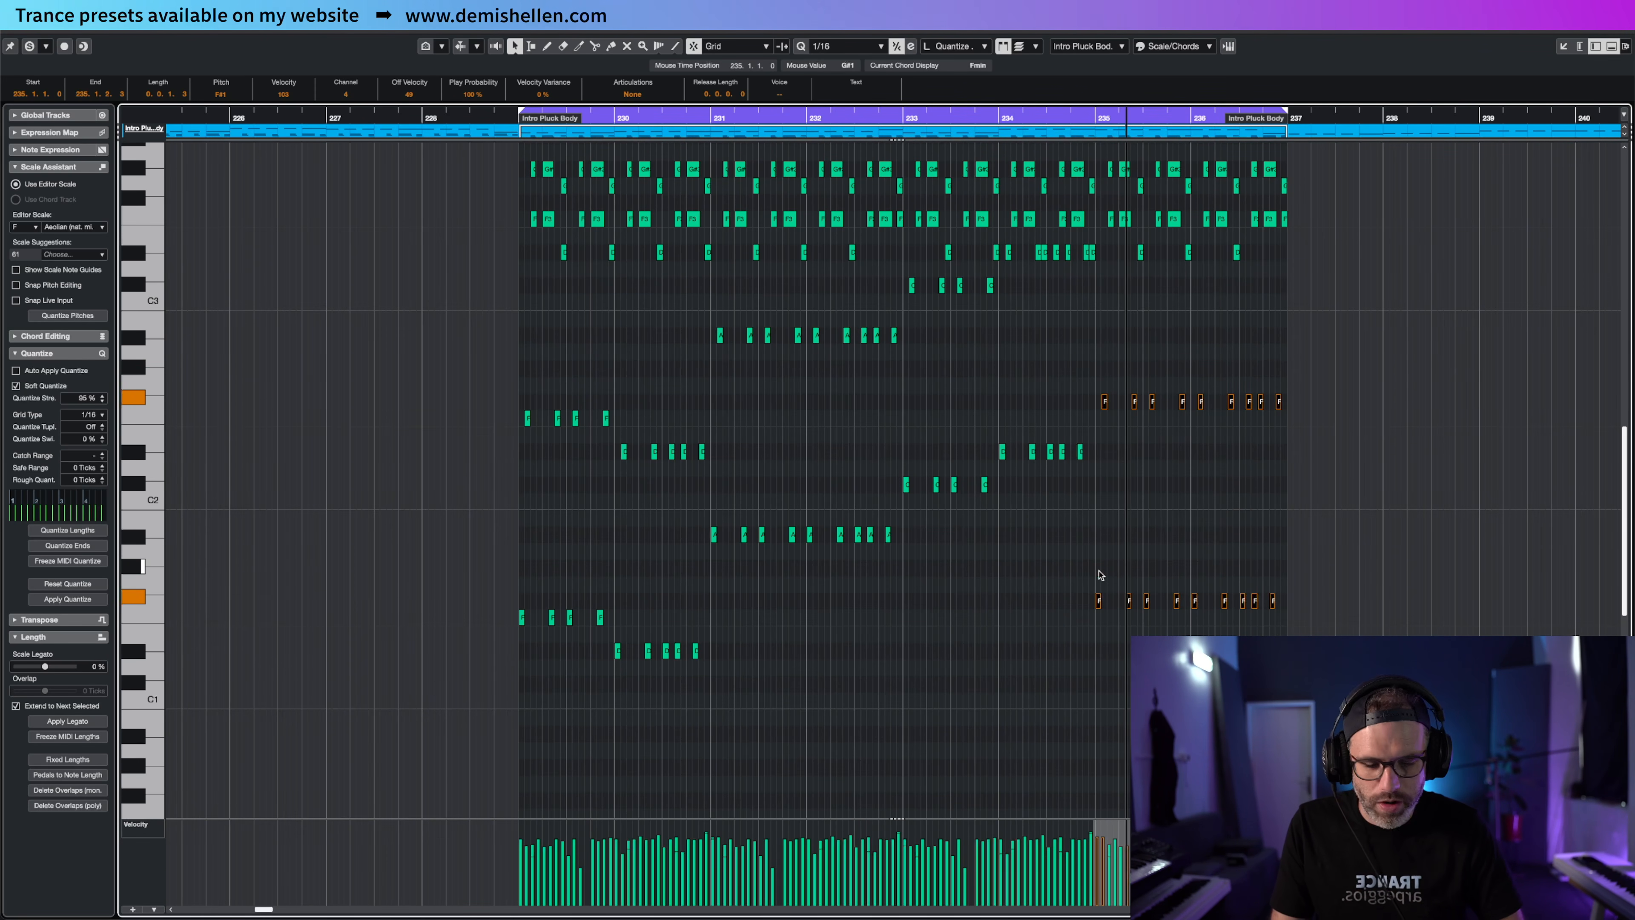
key(Down)
drag(1074, 119, 1002, 124)
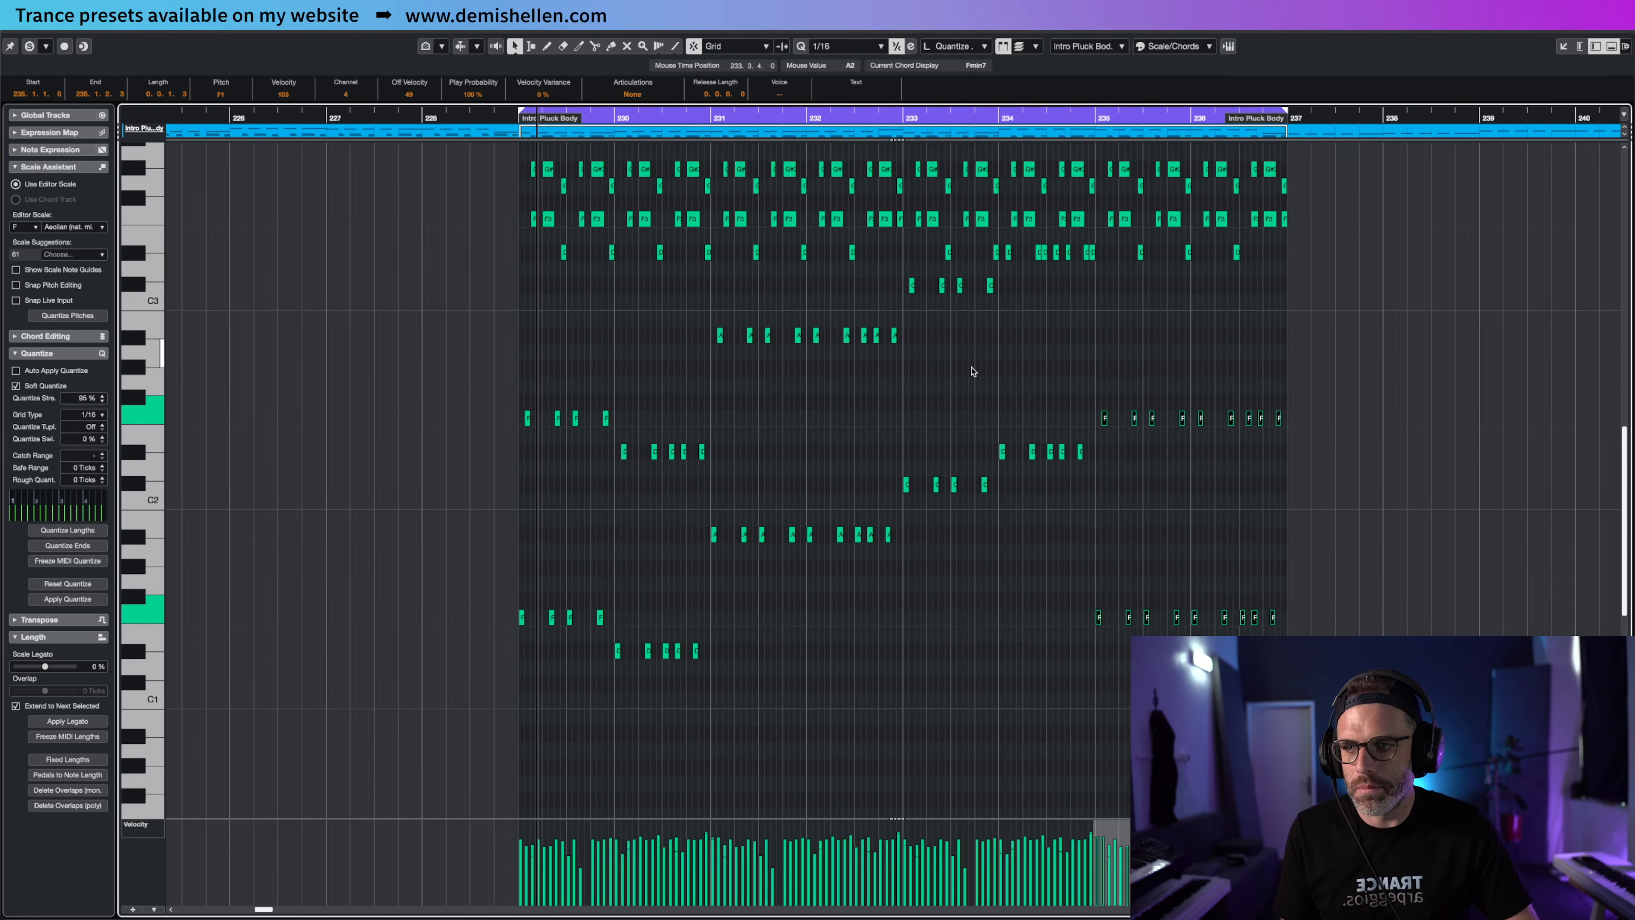
Review the melody and chord notes above the bass in bars 229 to 236 and close the note editor
scroll(972, 372, up, 5)
scroll(1054, 500, up, 1)
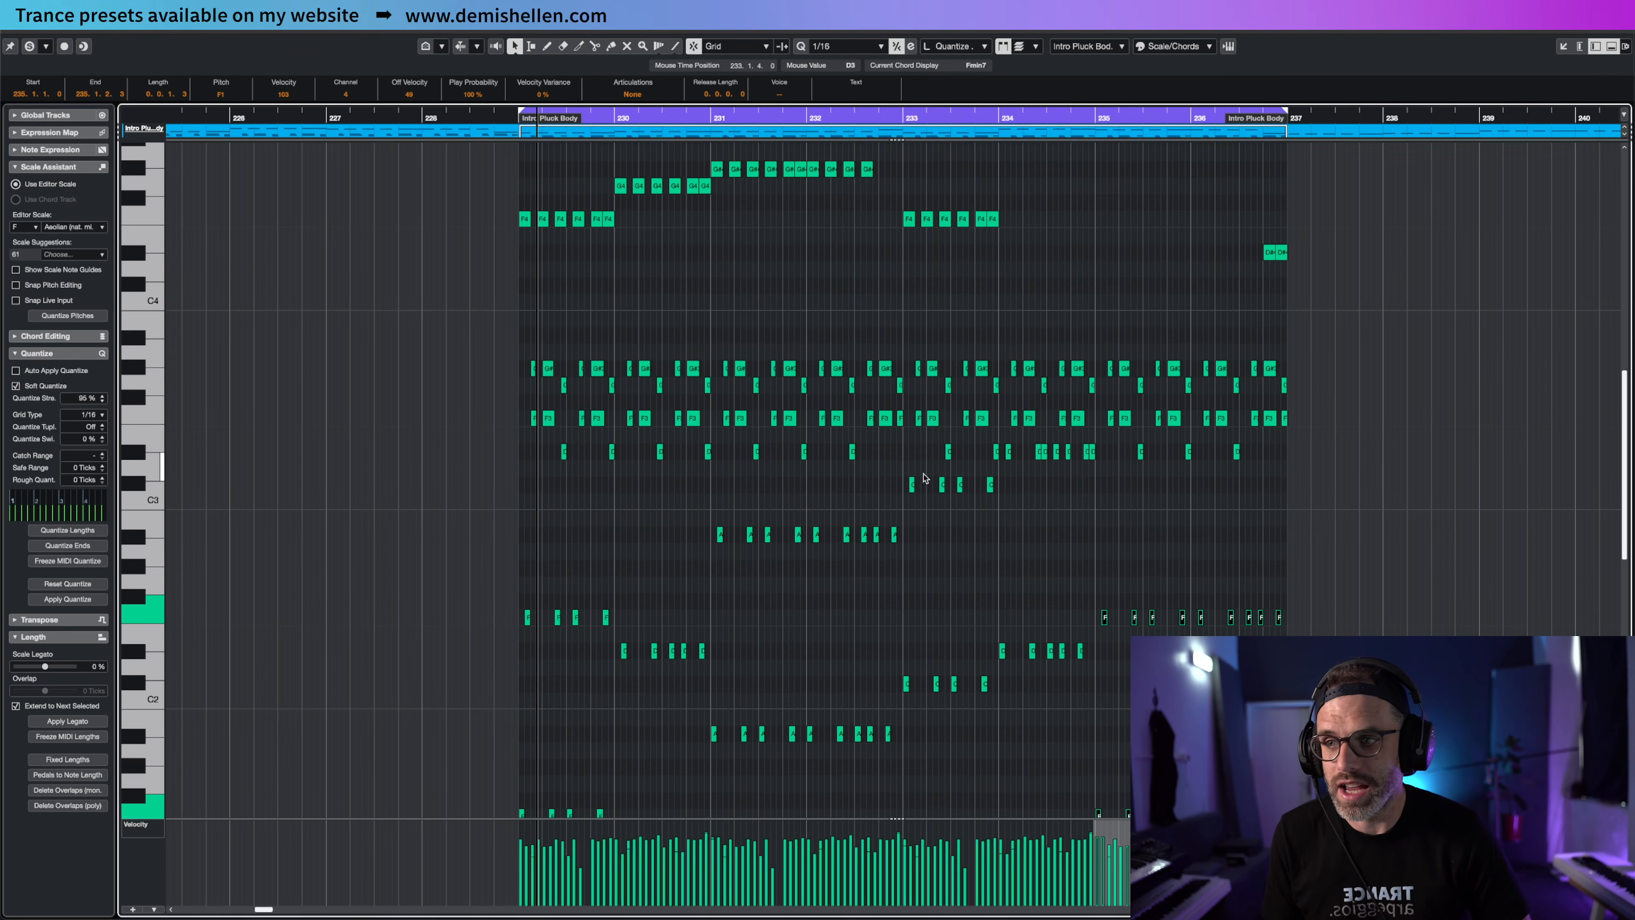
scroll(1039, 456, up, 3)
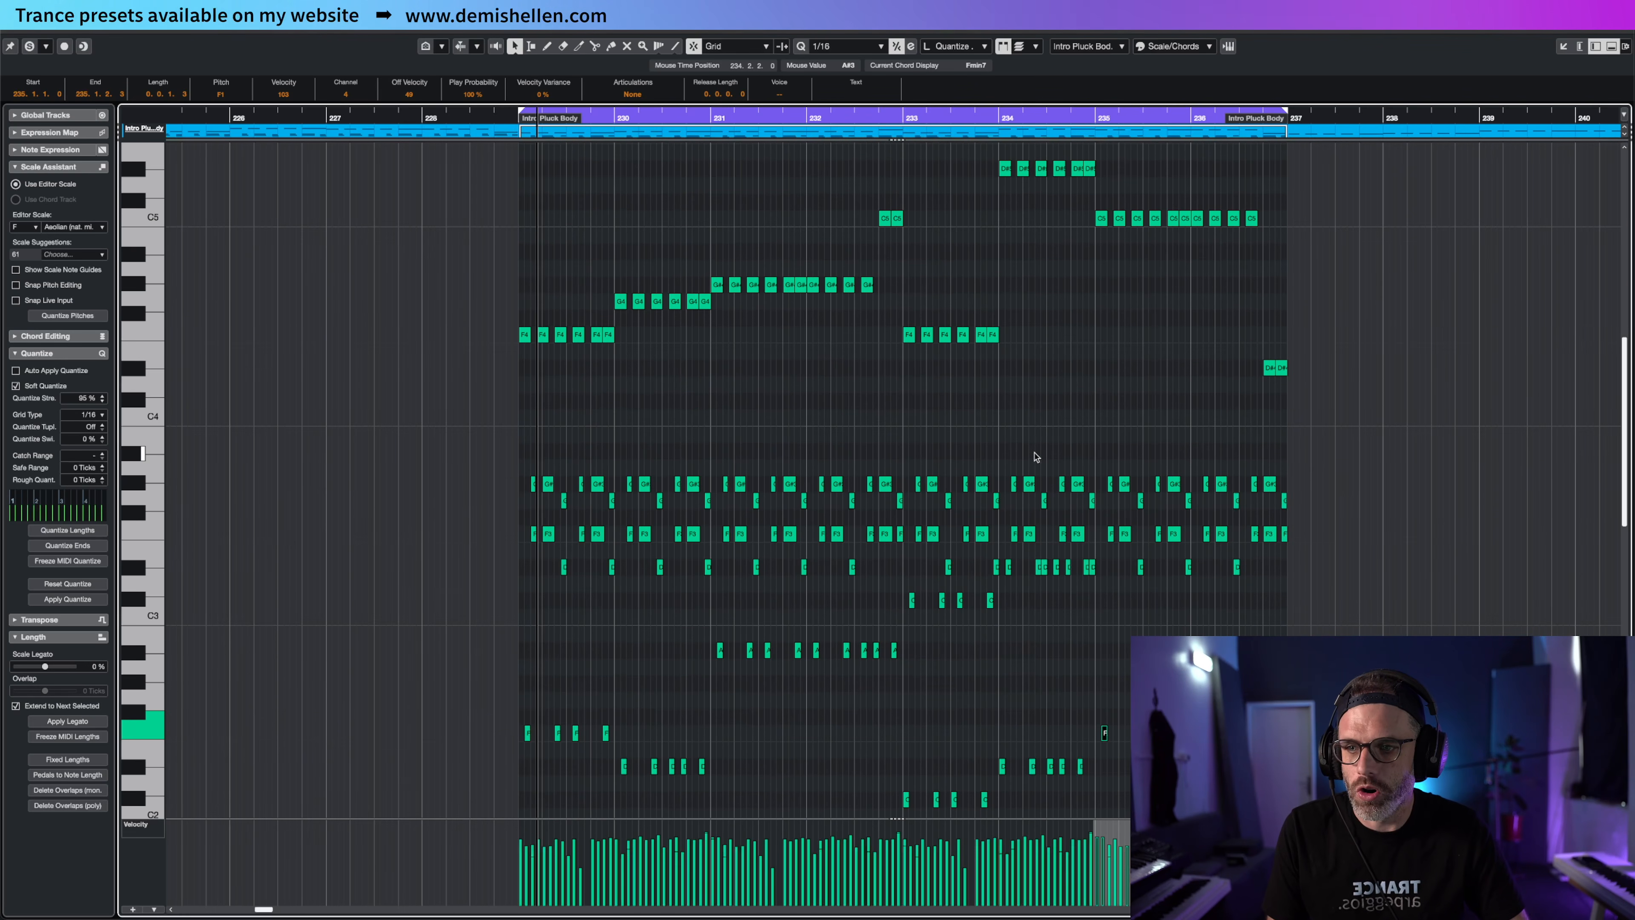
scroll(908, 340, up, 1)
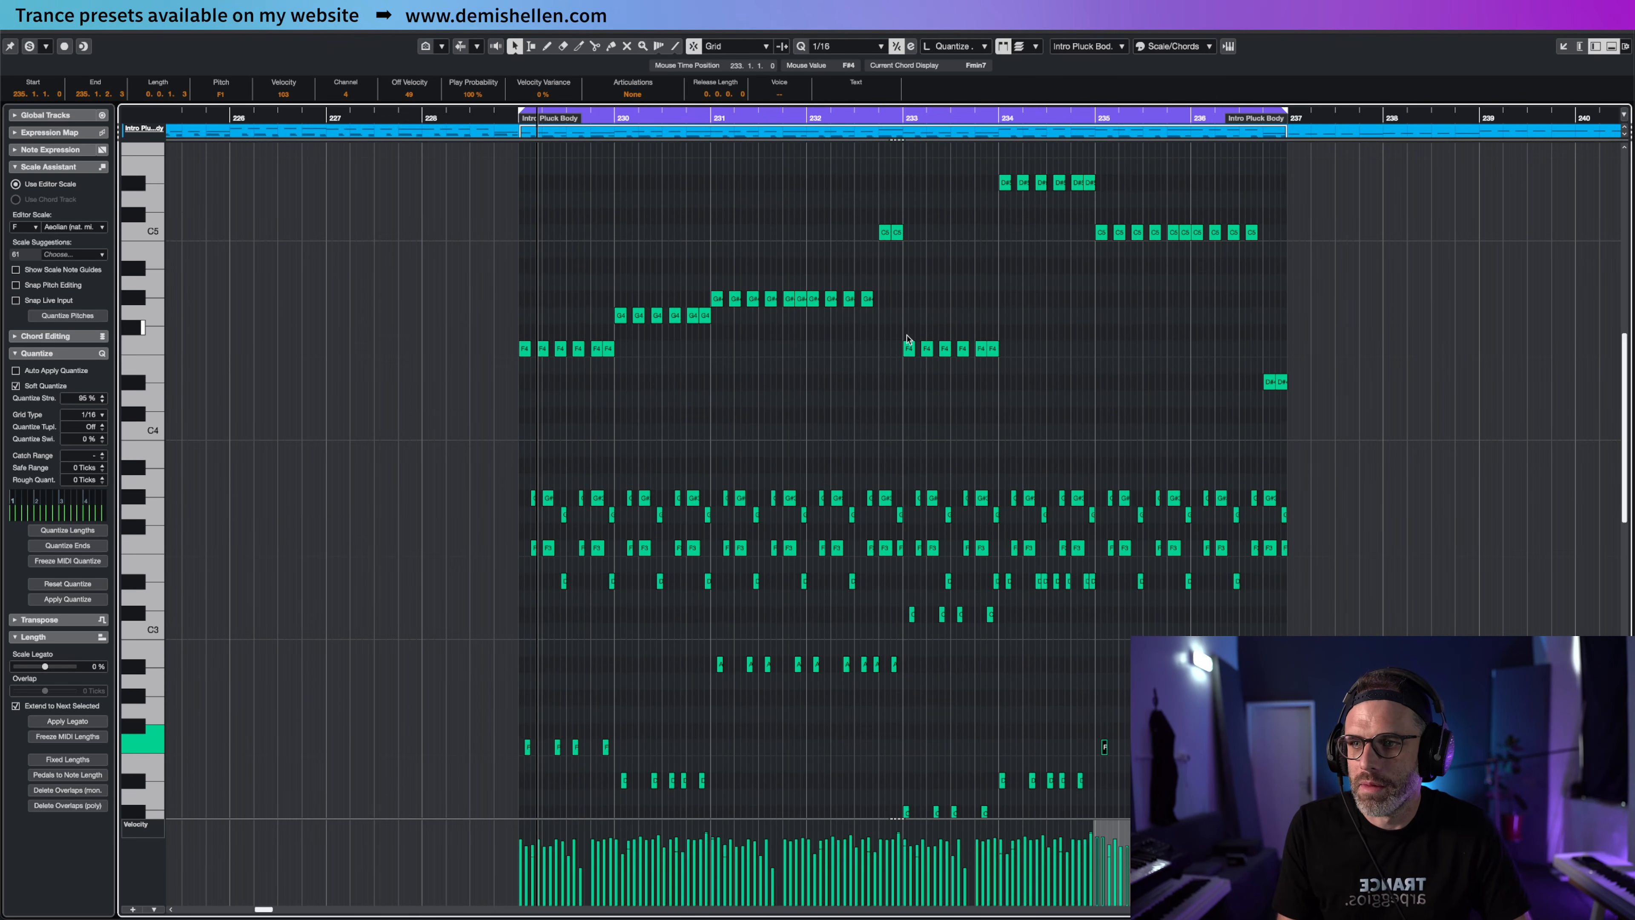
key(Escape)
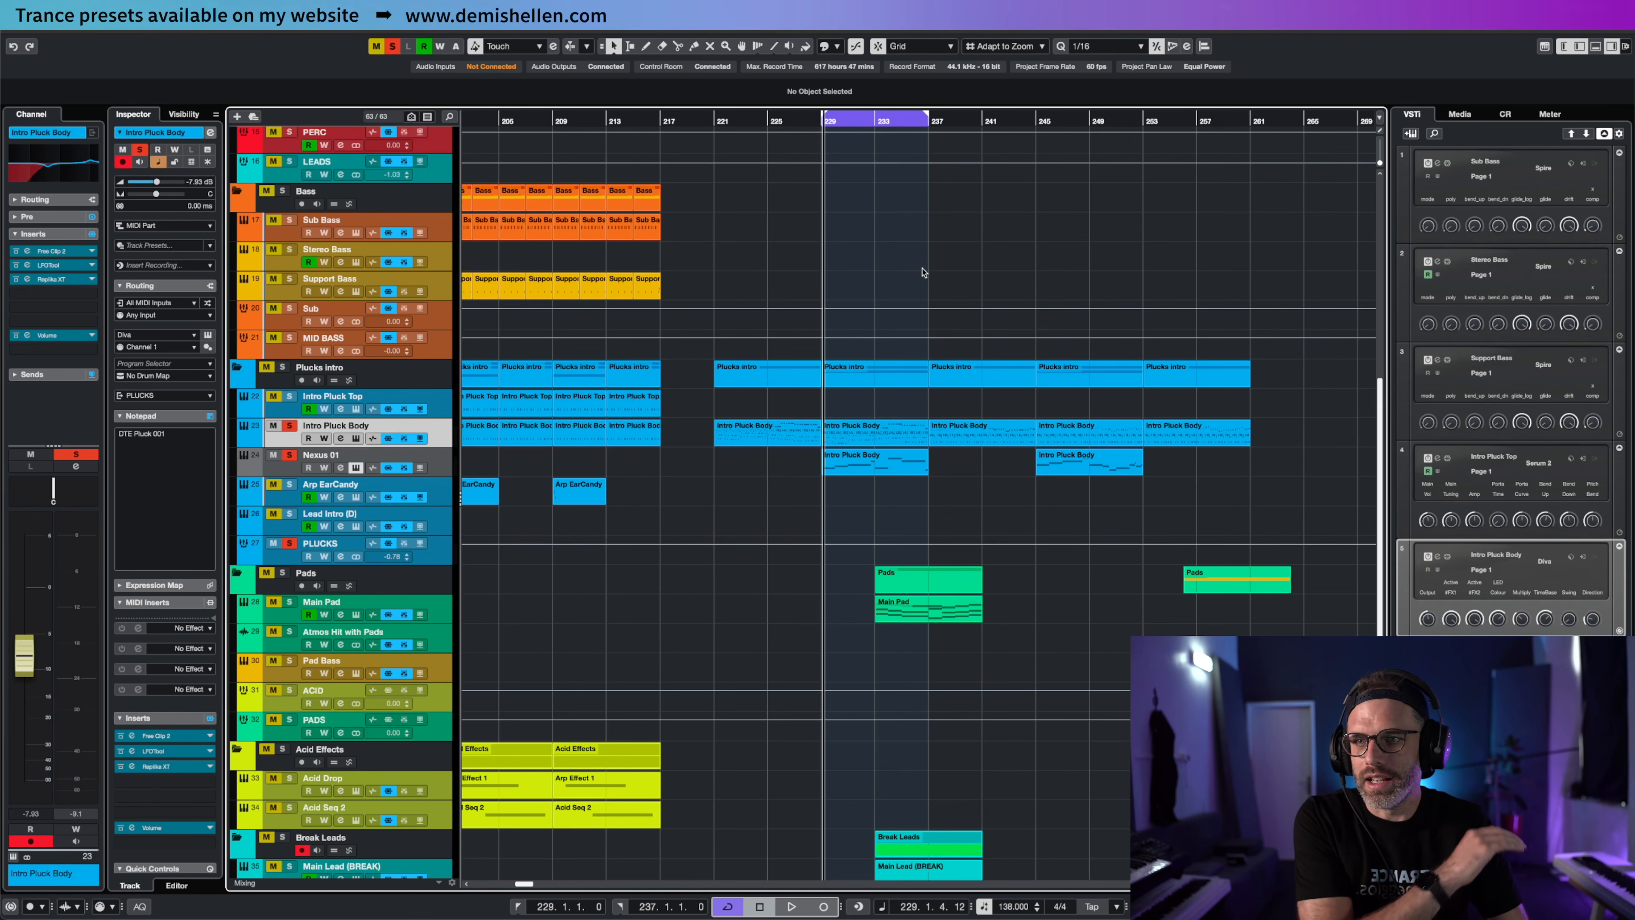